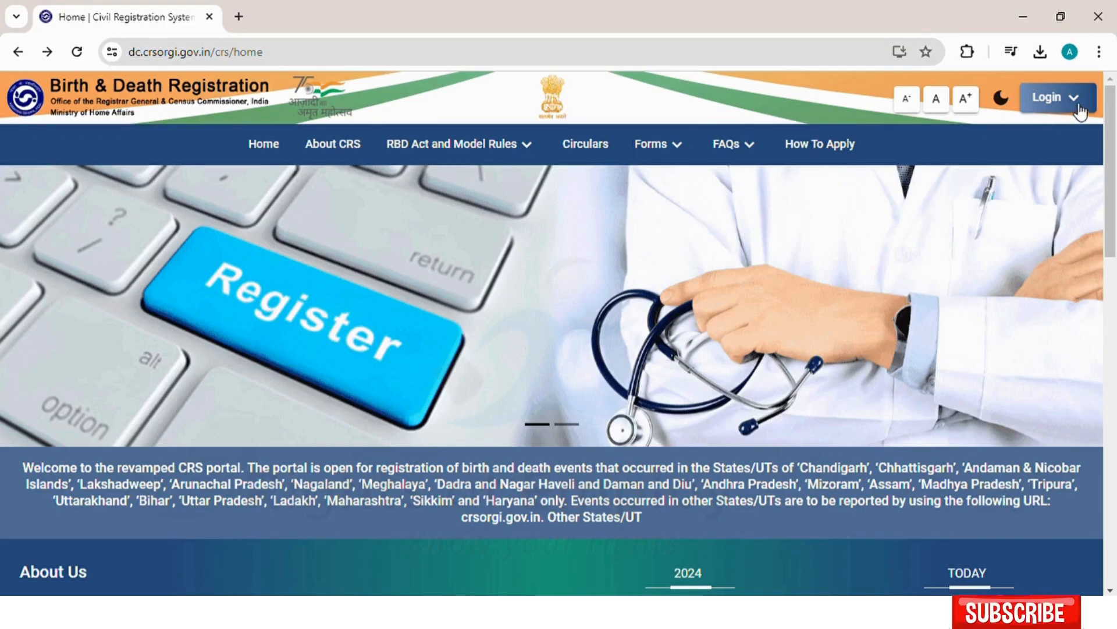
- Reload the portal, go to Login > General Public, and open the sign-up form
left_click(1057, 109)
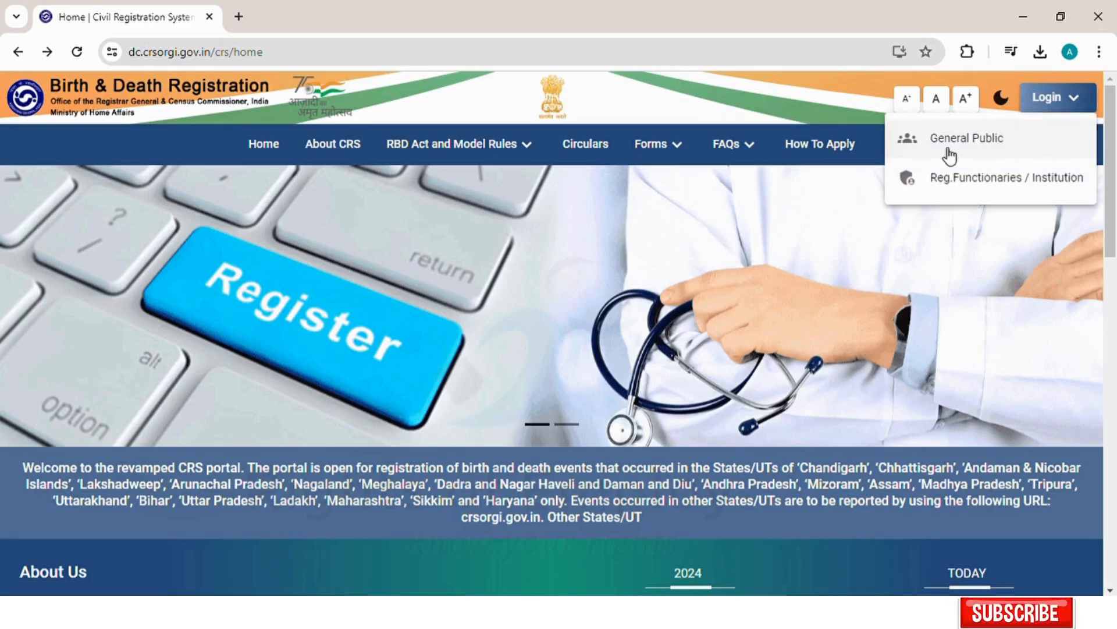
left_click(78, 55)
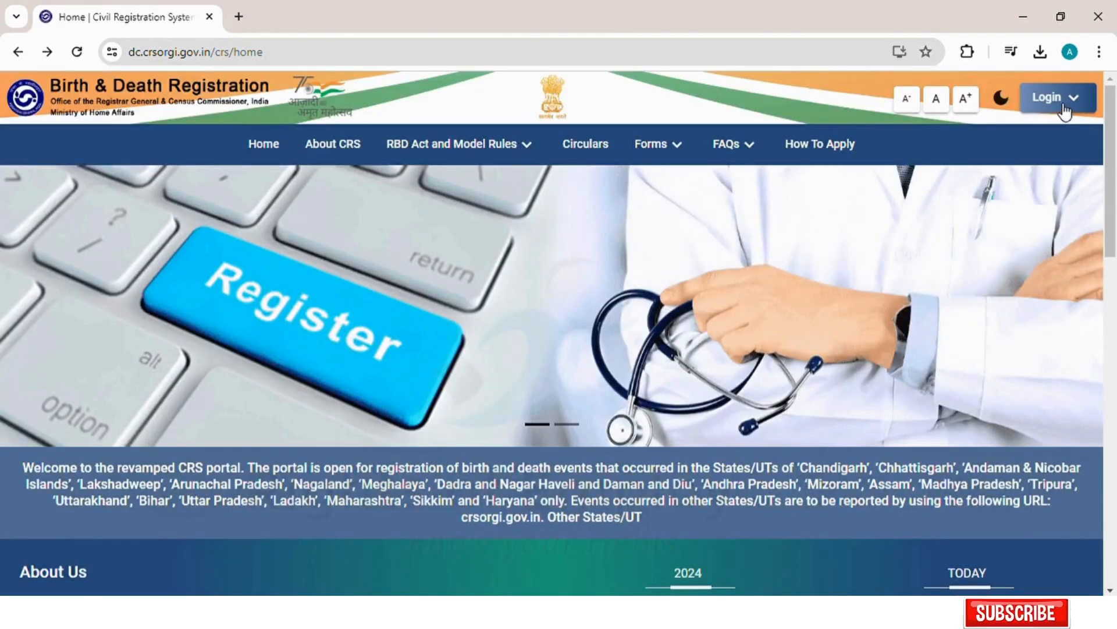
left_click(1065, 111)
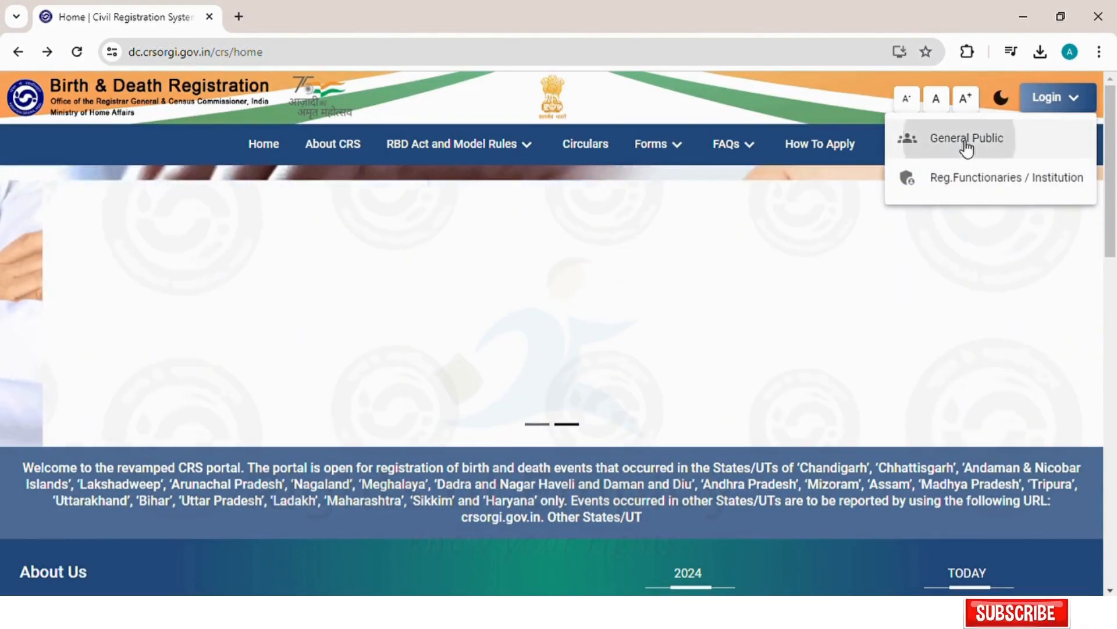
left_click(969, 146)
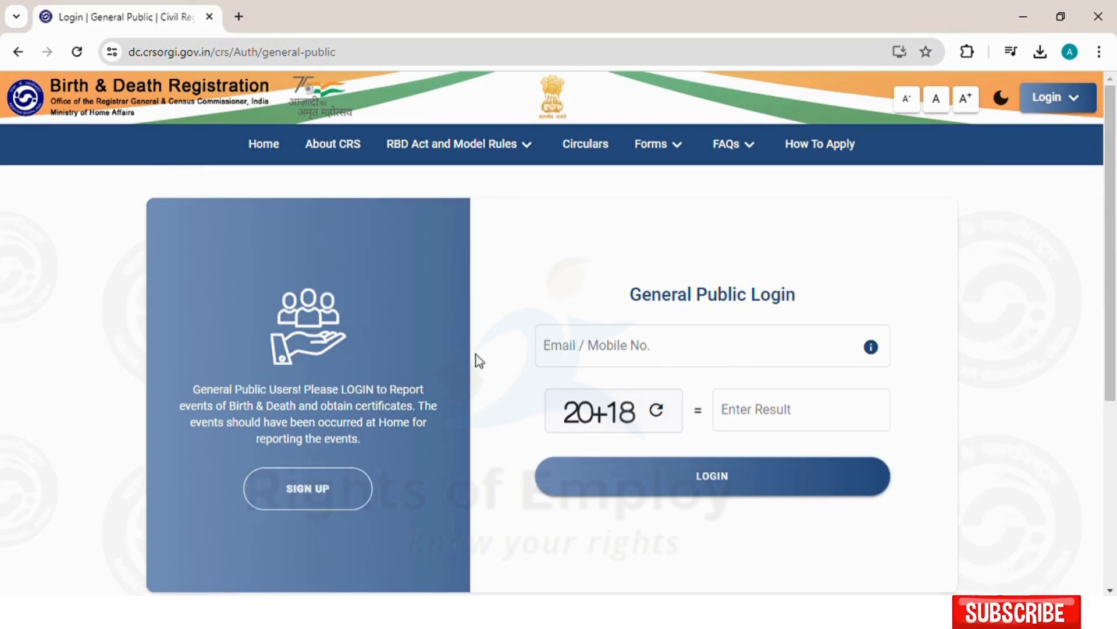
left_click(308, 491)
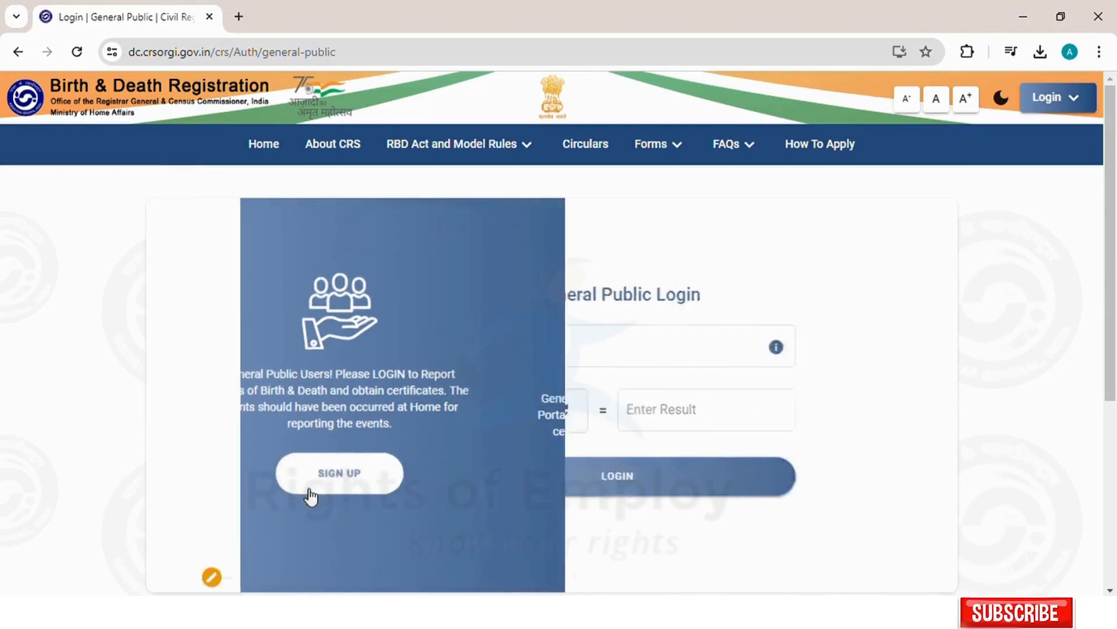
- Enter the applicant's first and last name
left_click(266, 349)
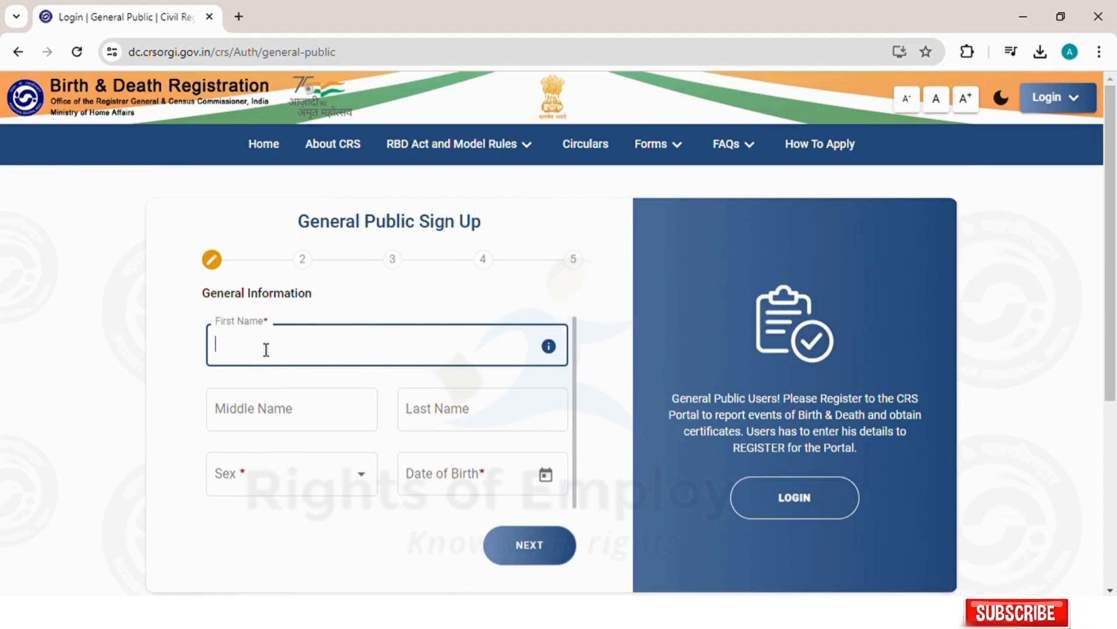
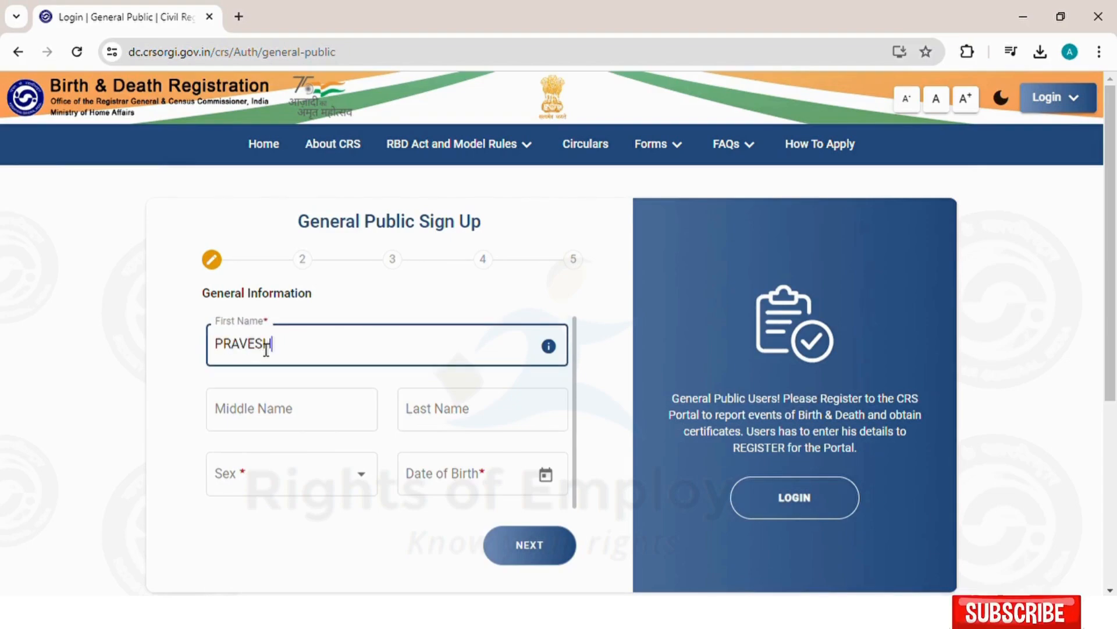
left_click(447, 419)
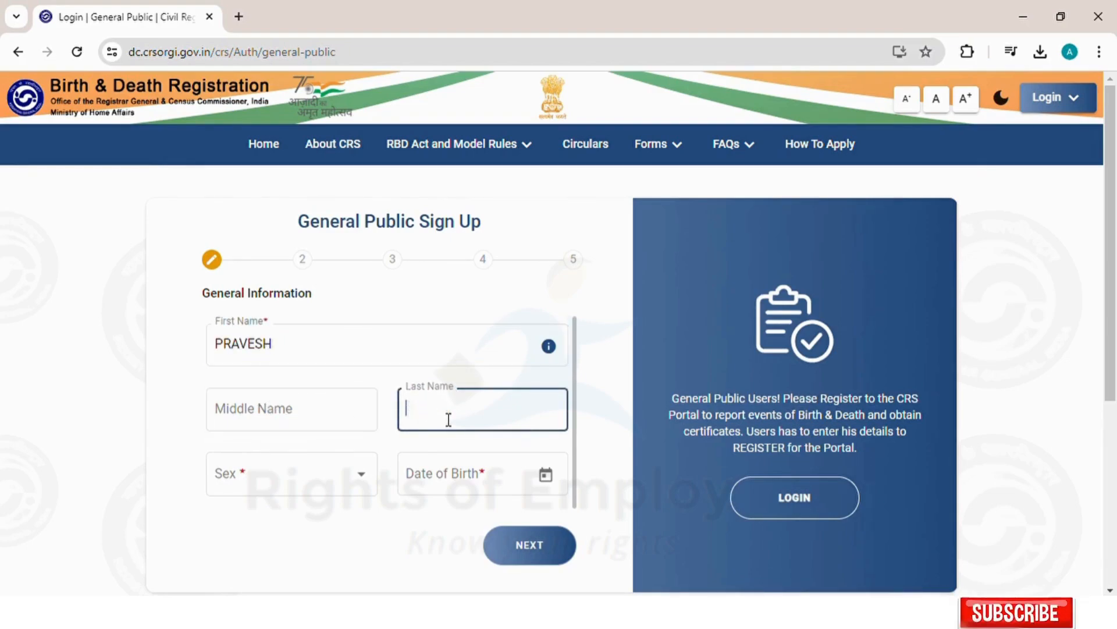
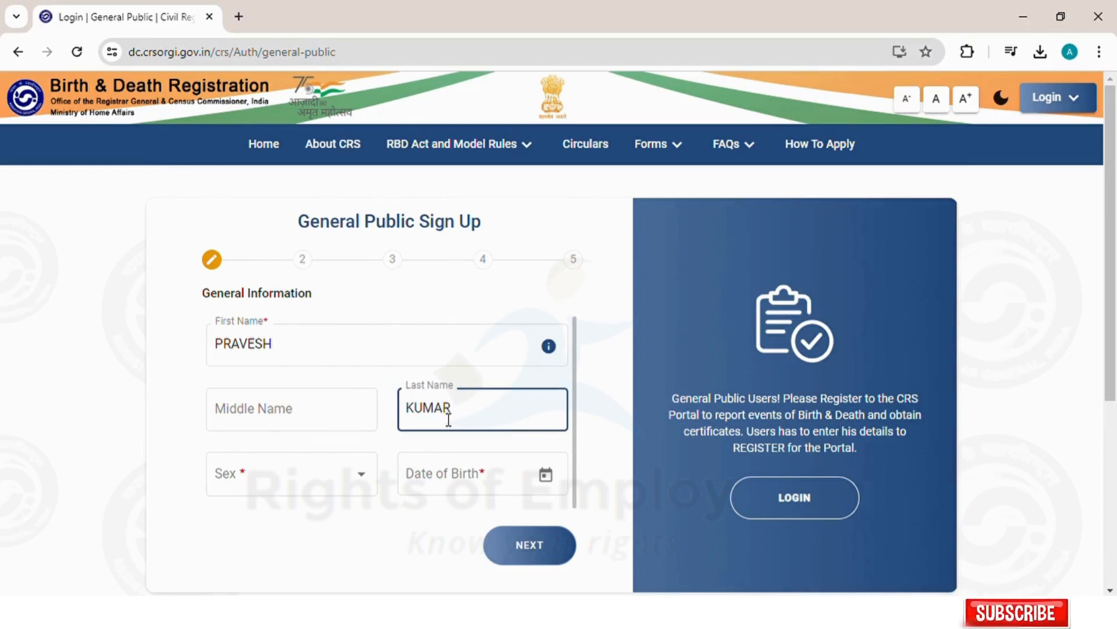
left_click(295, 479)
left_click(372, 515)
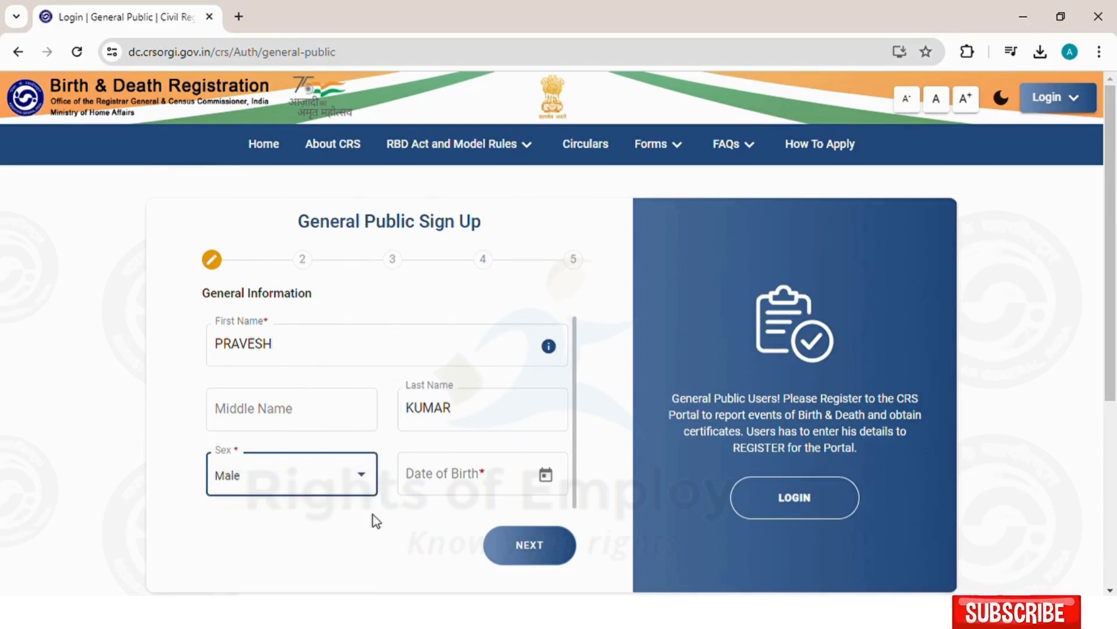
left_click(444, 481)
left_click(444, 192)
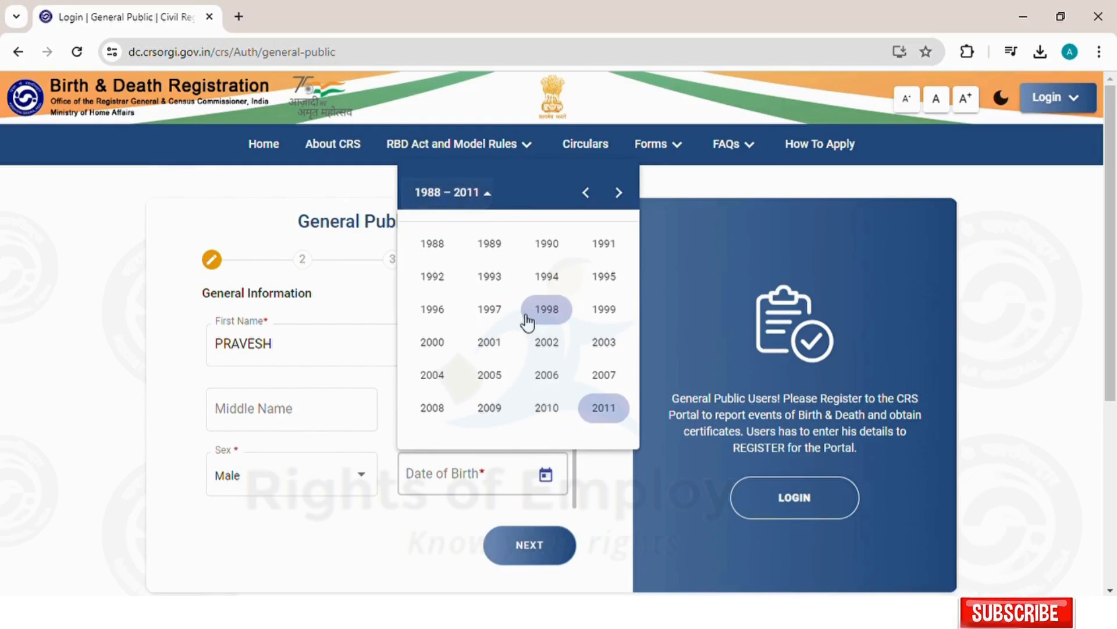
left_click(432, 309)
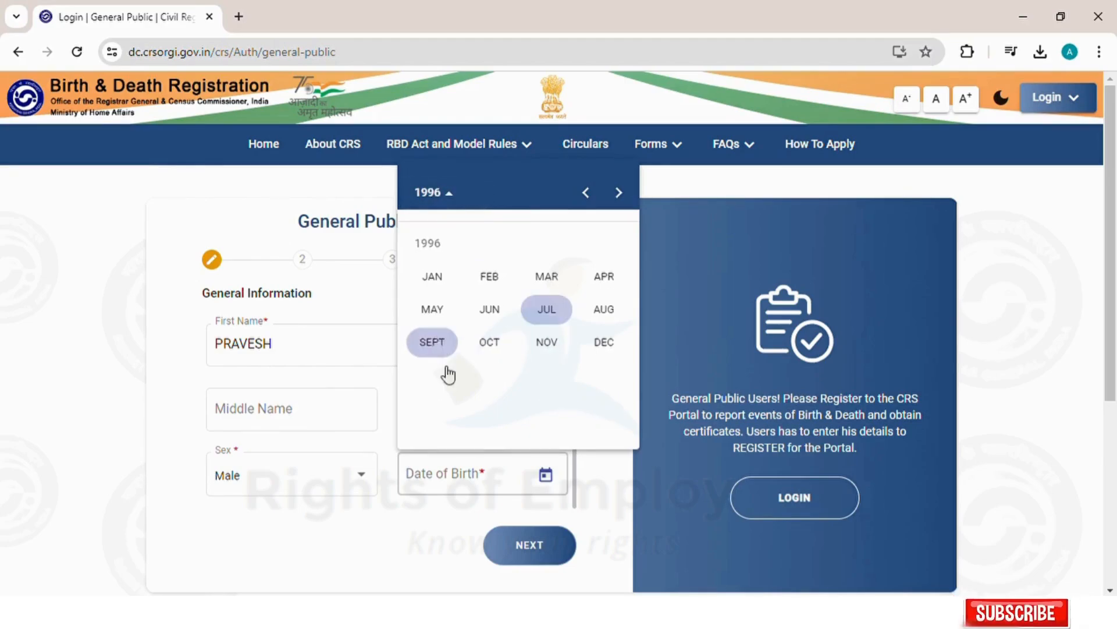
left_click(454, 315)
left_click(516, 329)
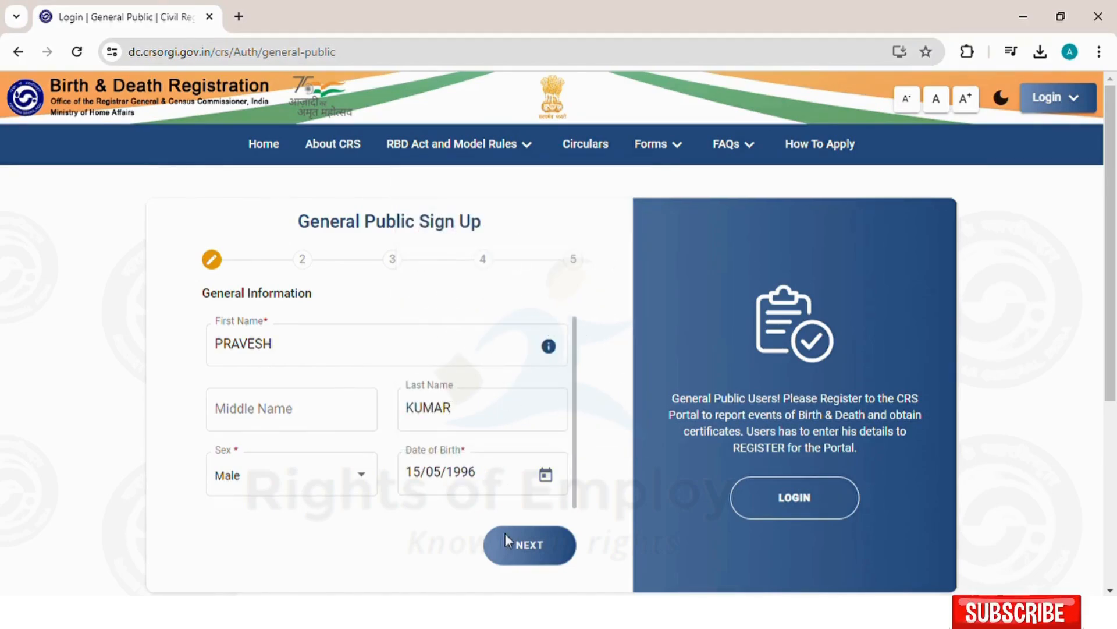
left_click(538, 551)
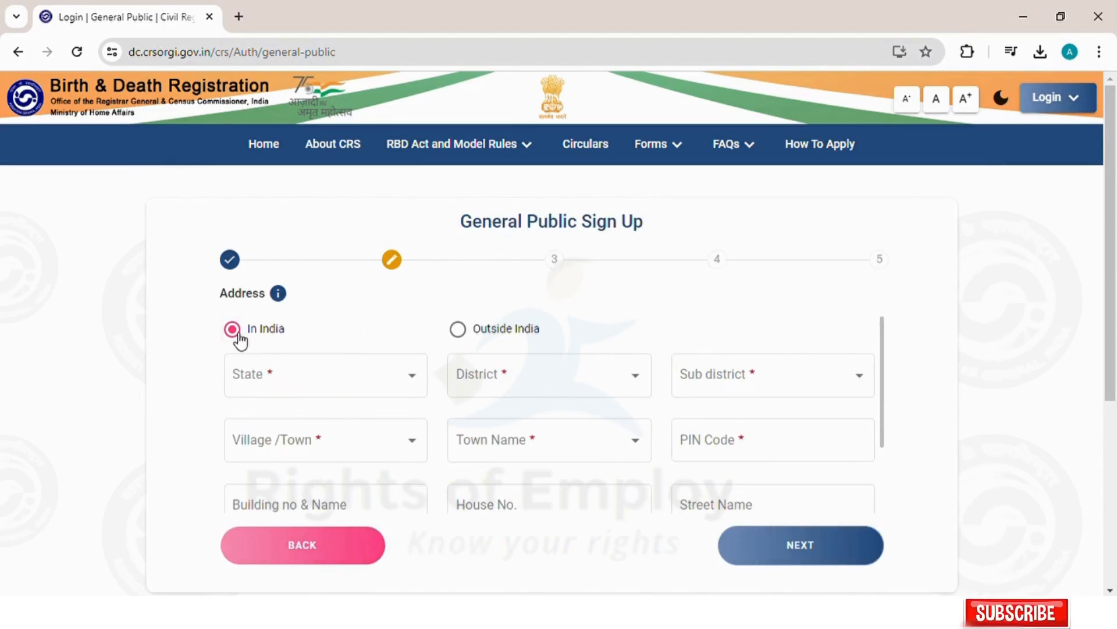
- Set the In India address to Uttar Pradesh, district Rae Bareli, sub-district Rae Bareli
left_click(464, 336)
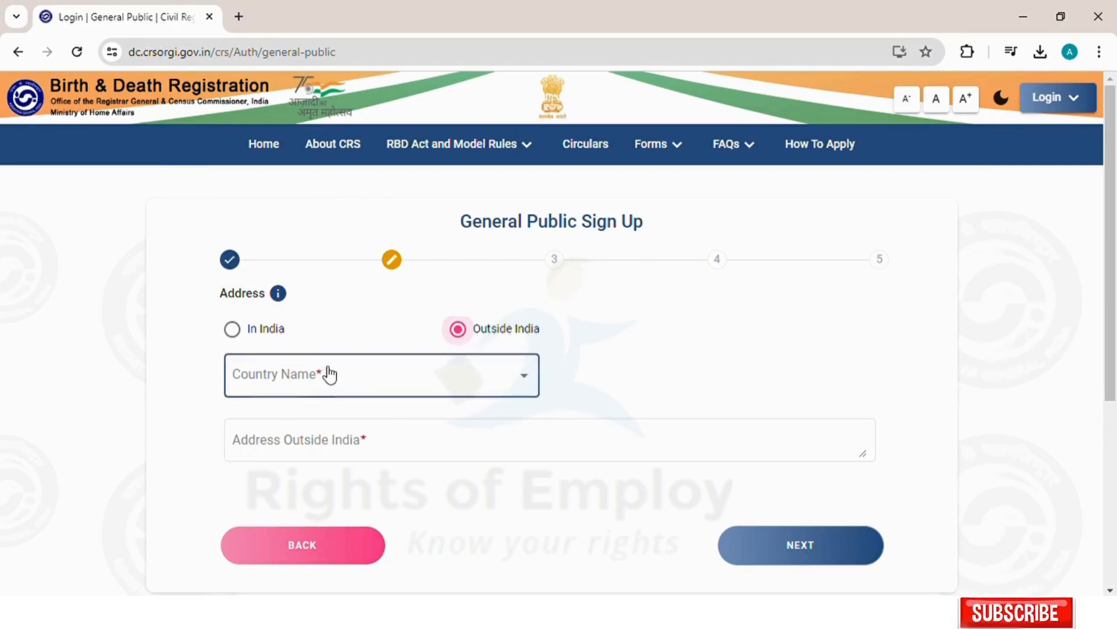
left_click(403, 437)
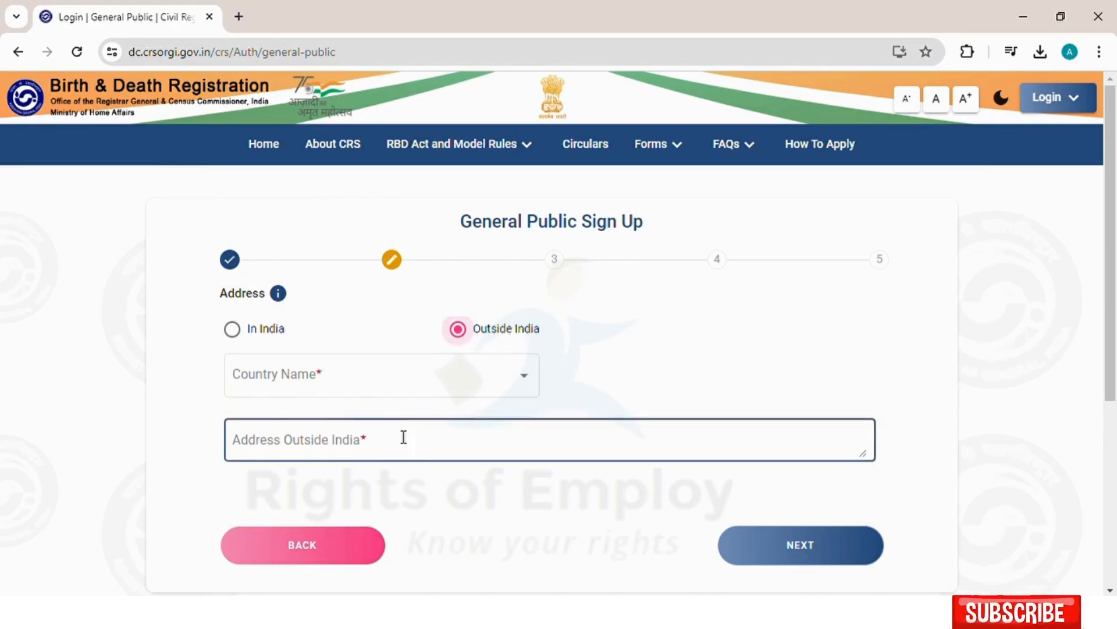
left_click(232, 329)
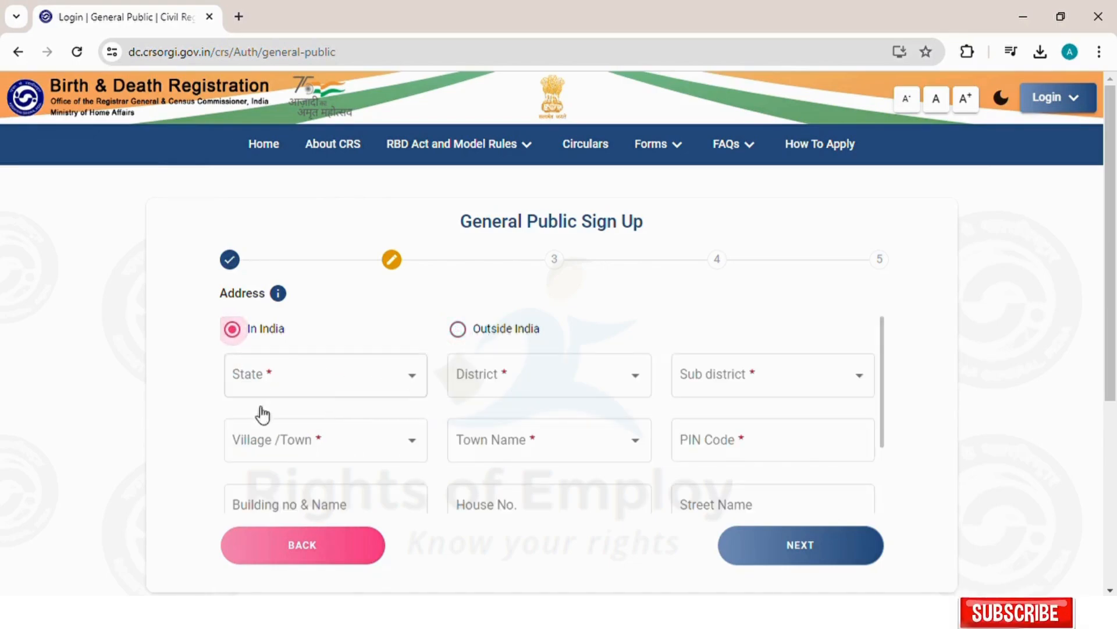
left_click(326, 385)
scroll(334, 452, "down", 15)
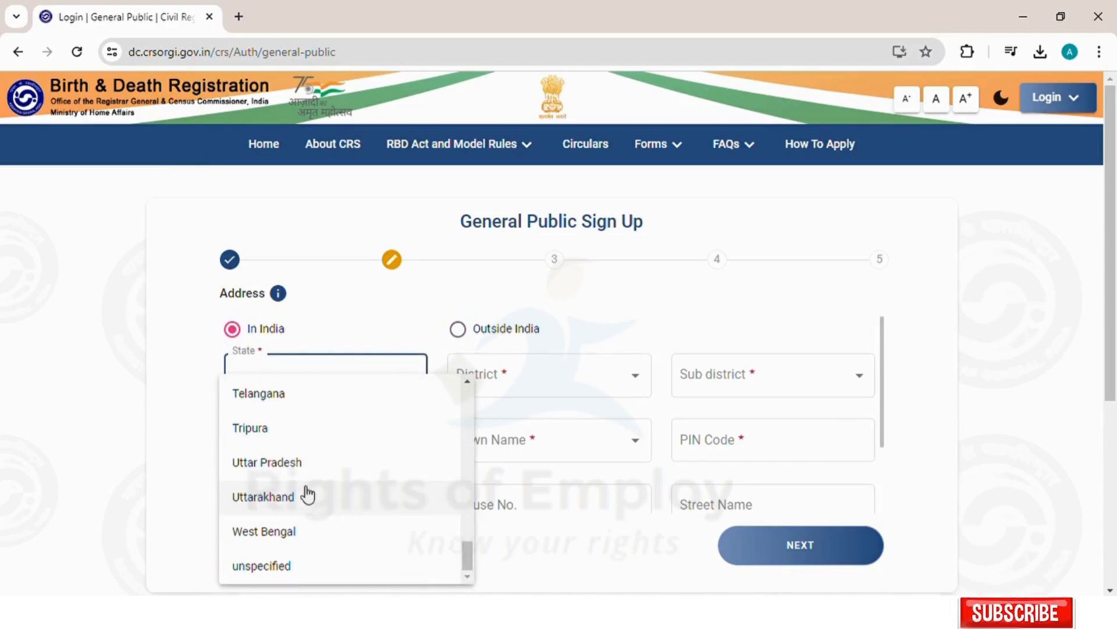
left_click(317, 464)
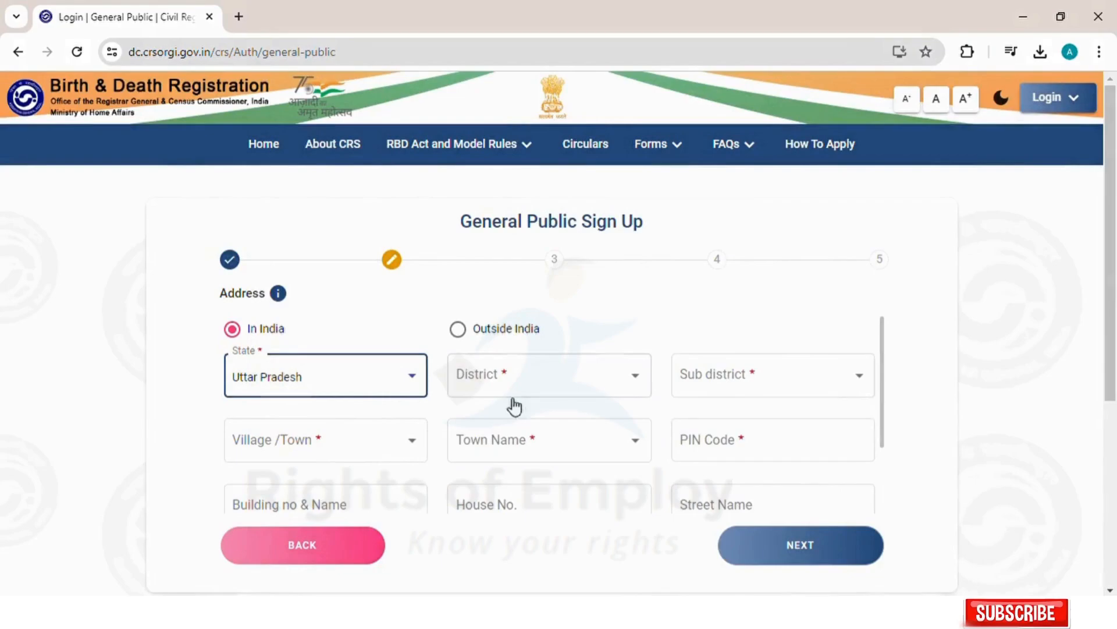
left_click(529, 382)
scroll(538, 501, "down", 8)
scroll(541, 515, "down", 20)
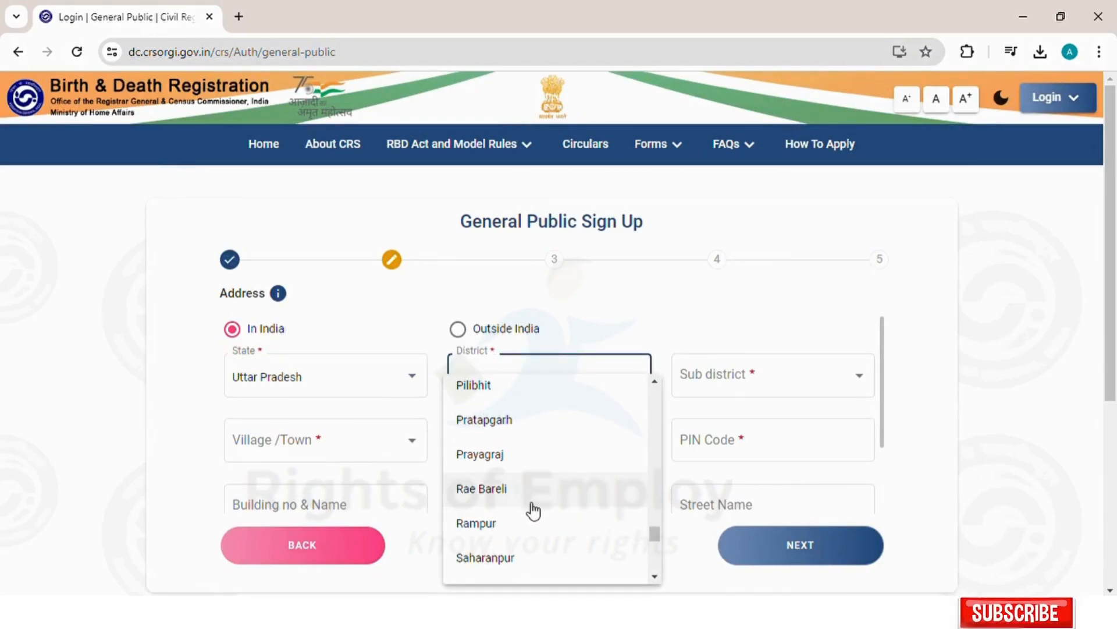
left_click(515, 498)
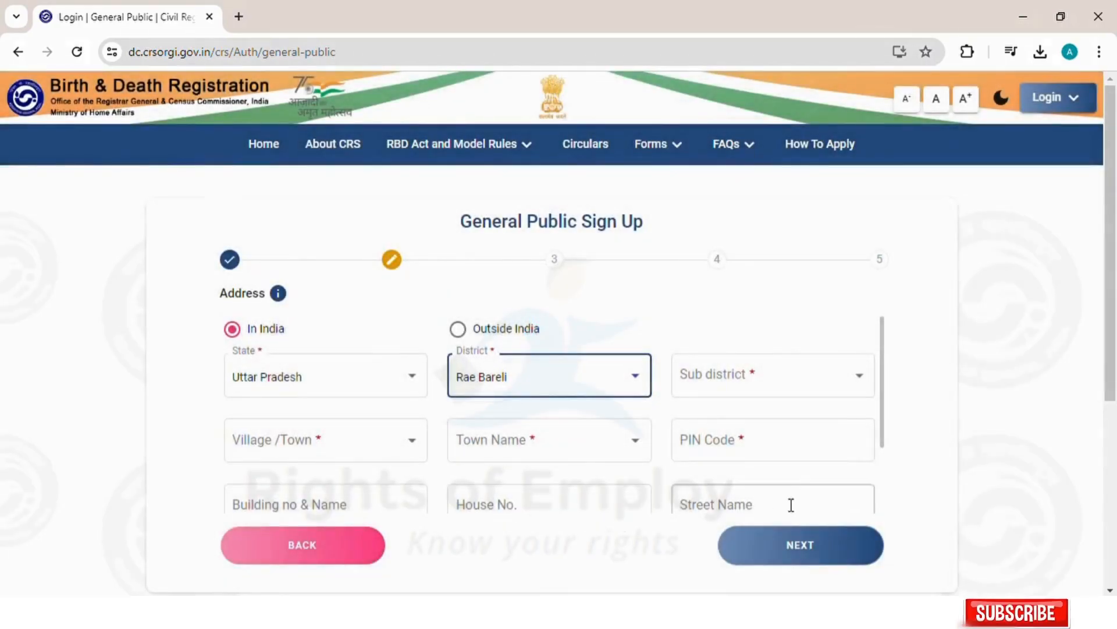
left_click(780, 379)
left_click(746, 502)
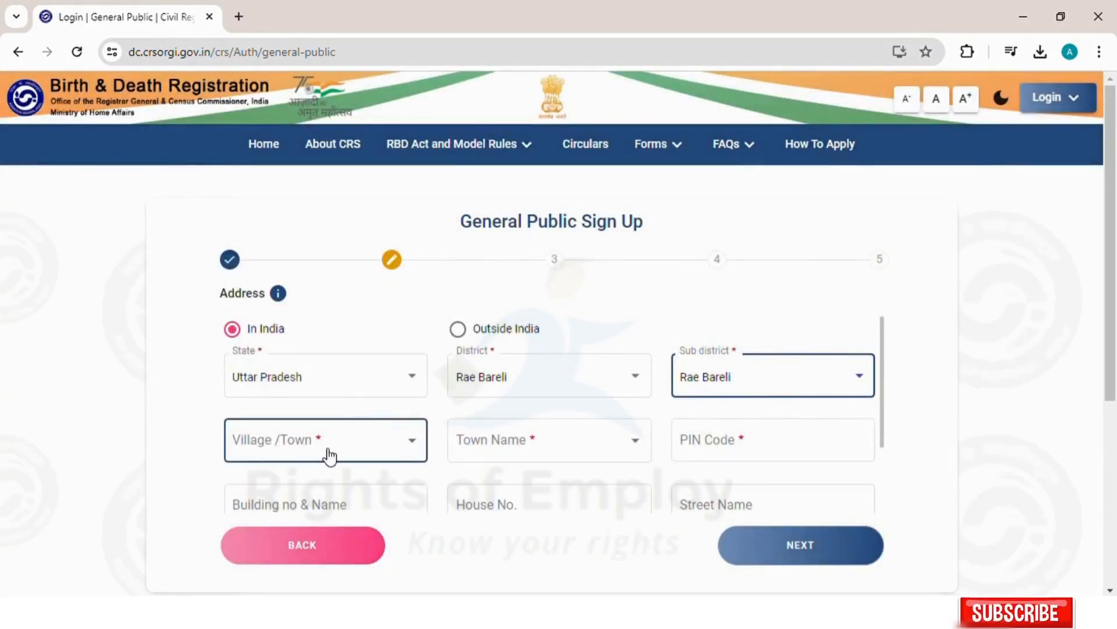
- Mark it as a village, choose Khurhati, enter PIN 229128, and continue
left_click(350, 448)
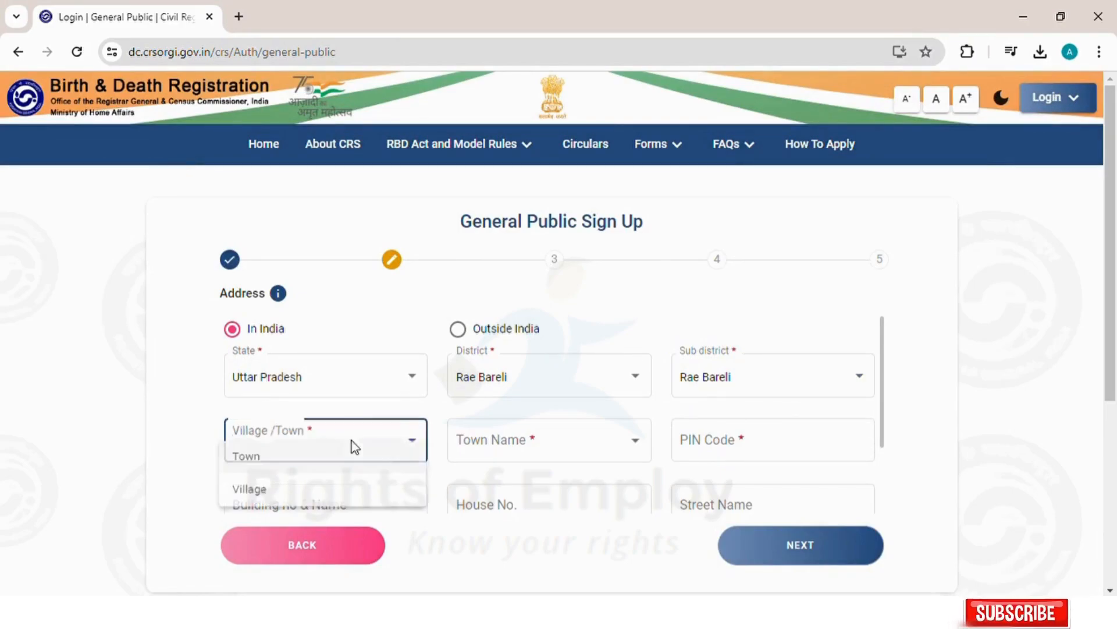
left_click(297, 493)
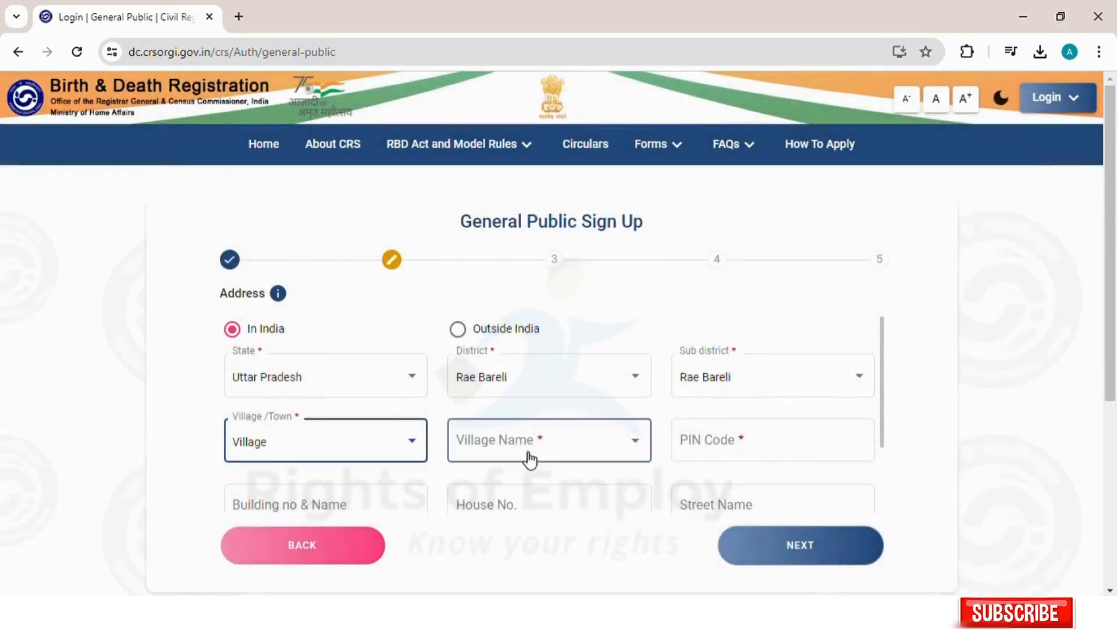
left_click(553, 452)
scroll(543, 402, "down", 15)
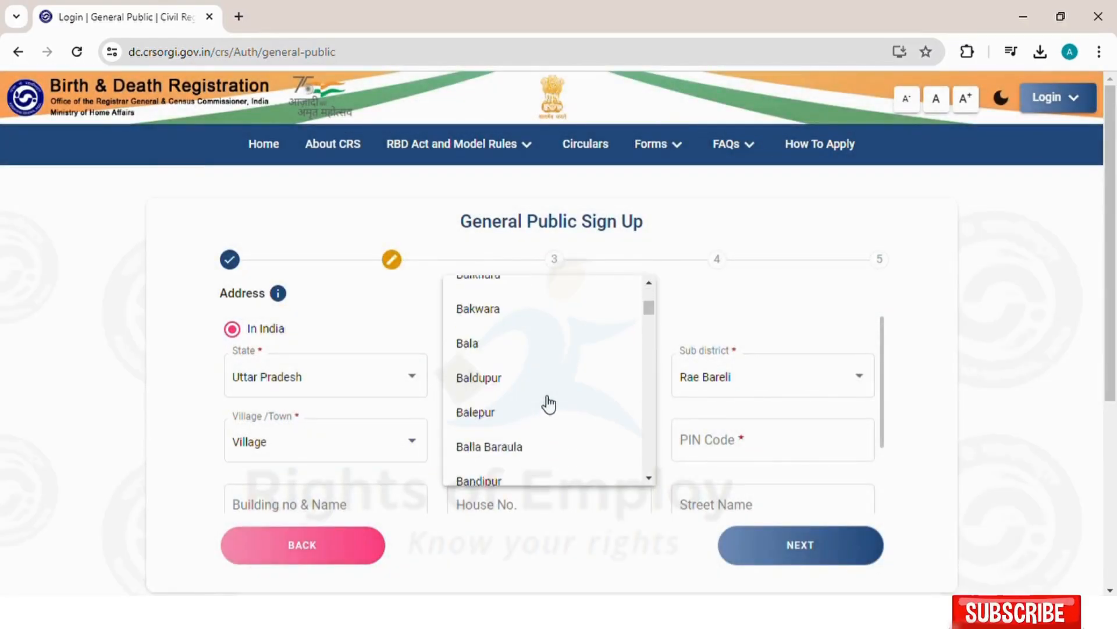
scroll(564, 415, "down", 15)
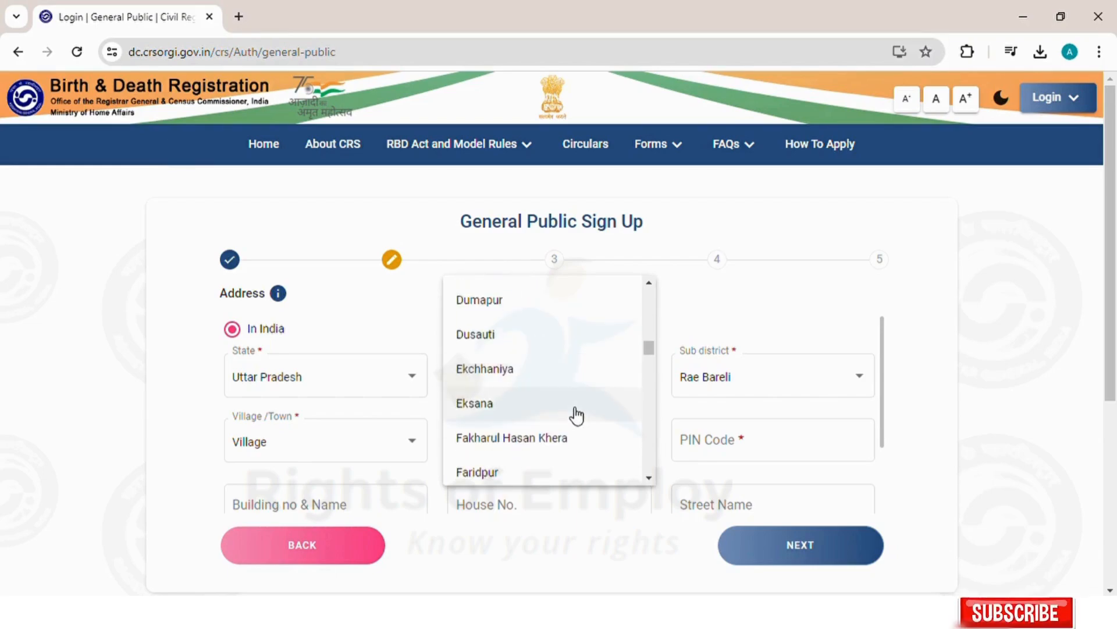
scroll(582, 416, "down", 12)
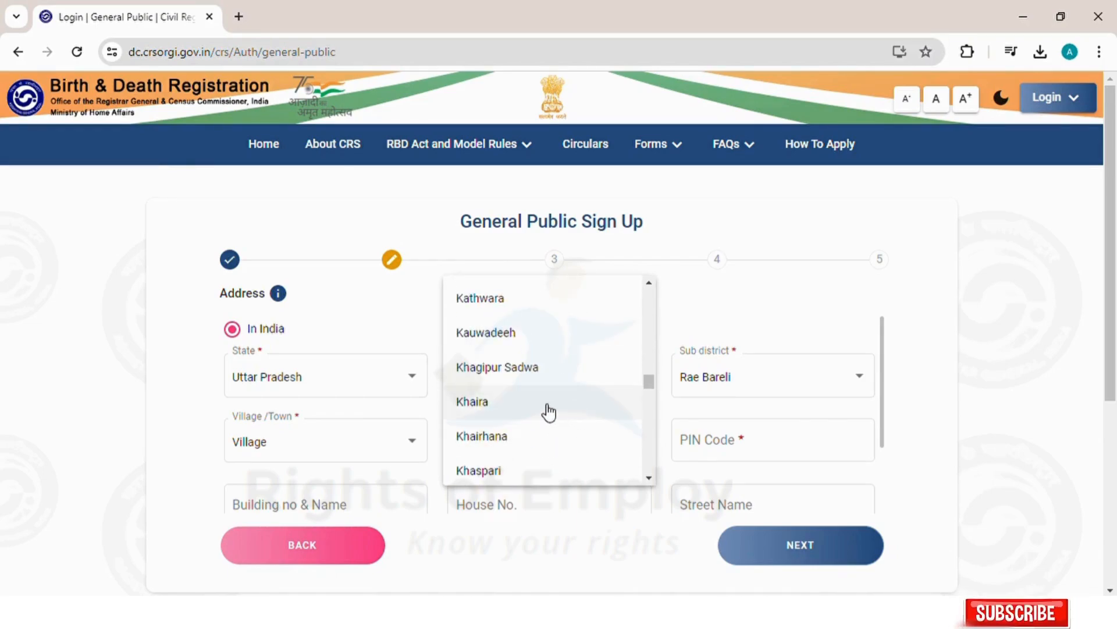
scroll(546, 412, "up", 3)
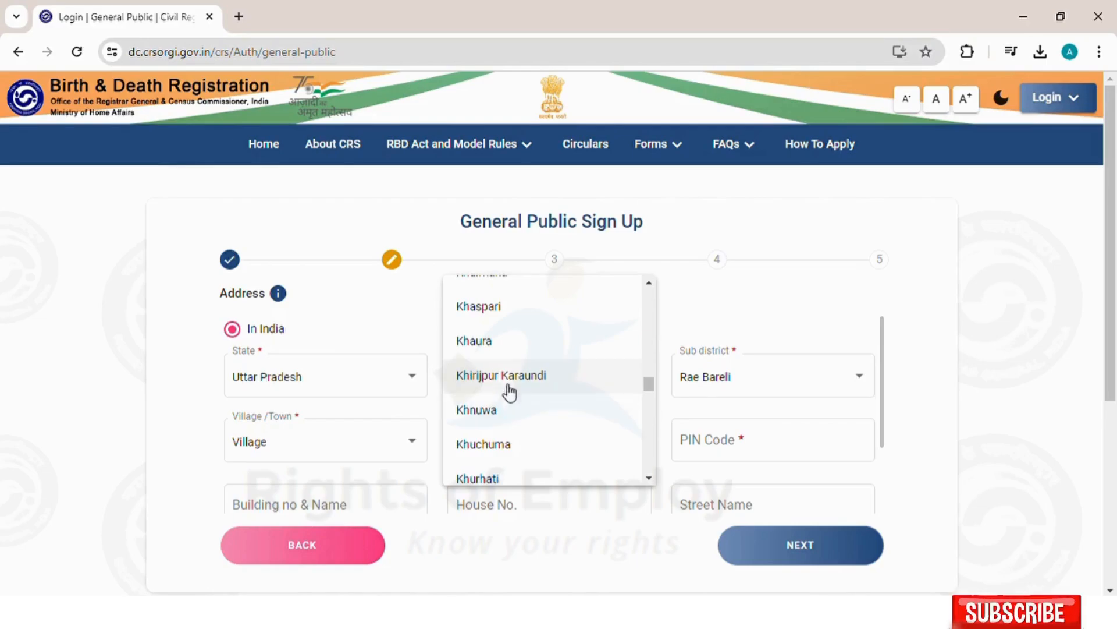
left_click(518, 479)
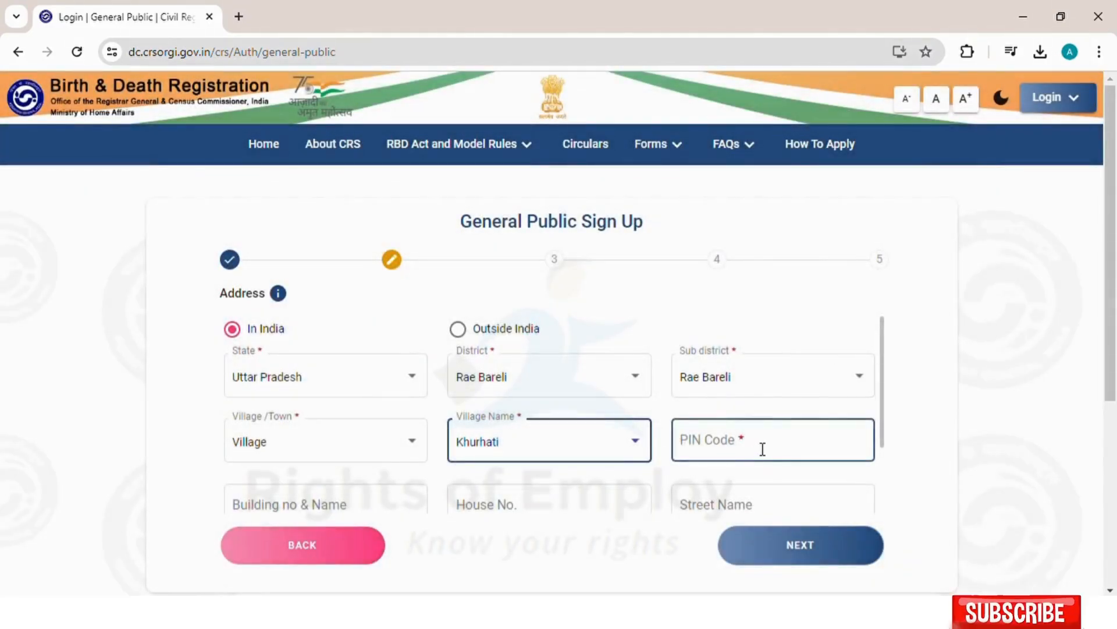
left_click(762, 449)
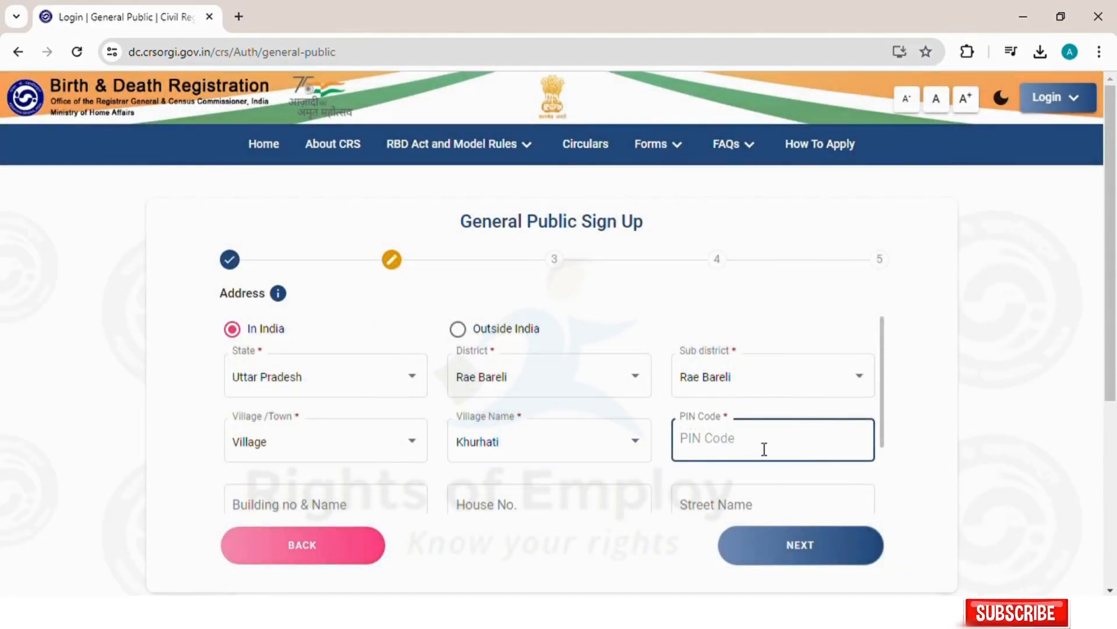
type("229128")
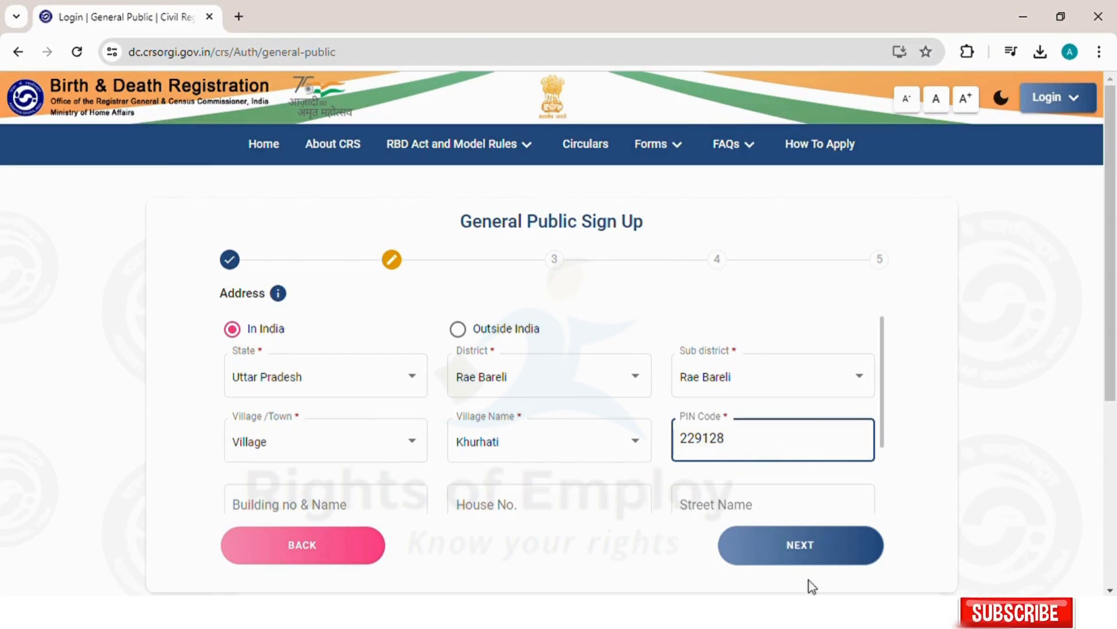
left_click(821, 553)
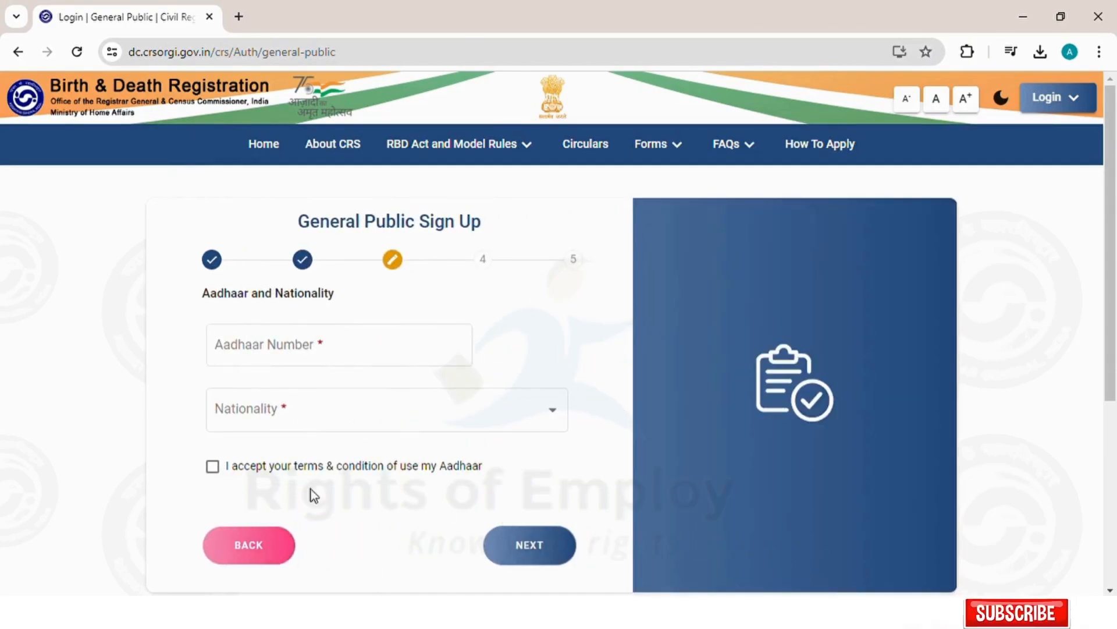
- Enter the Aadhaar number, choose Indian nationality, accept the Aadhaar terms, and continue
left_click(275, 354)
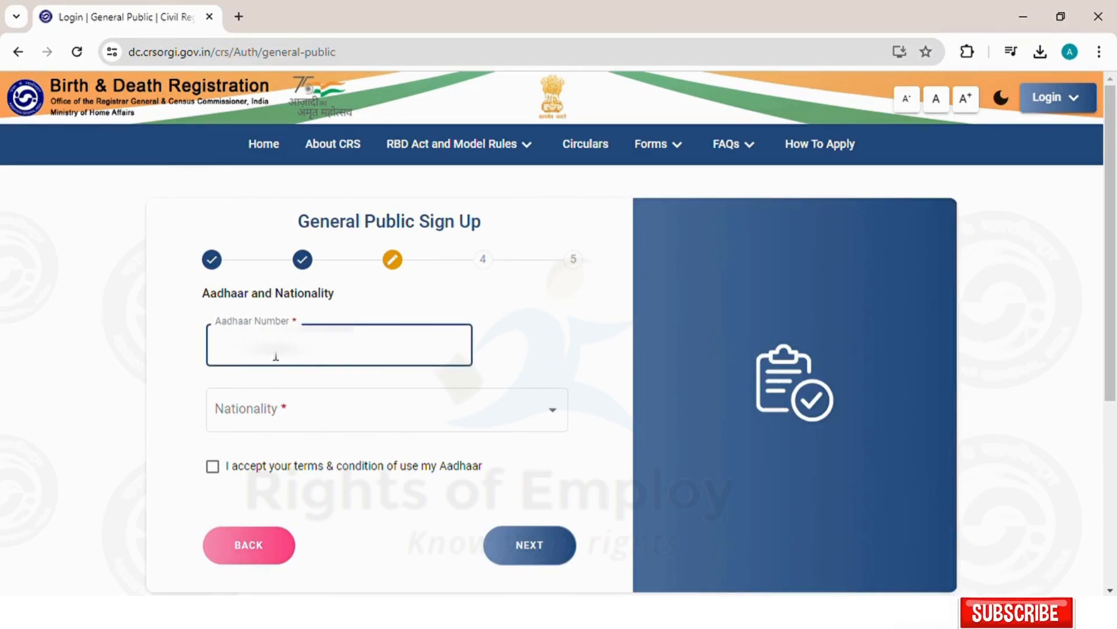
type("7")
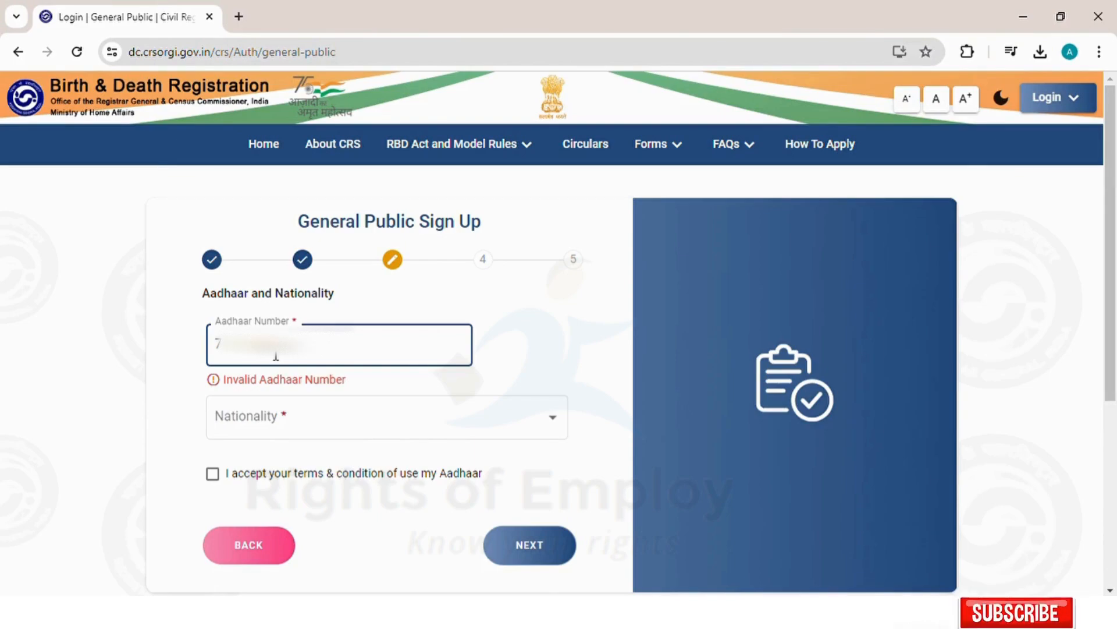
type("???")
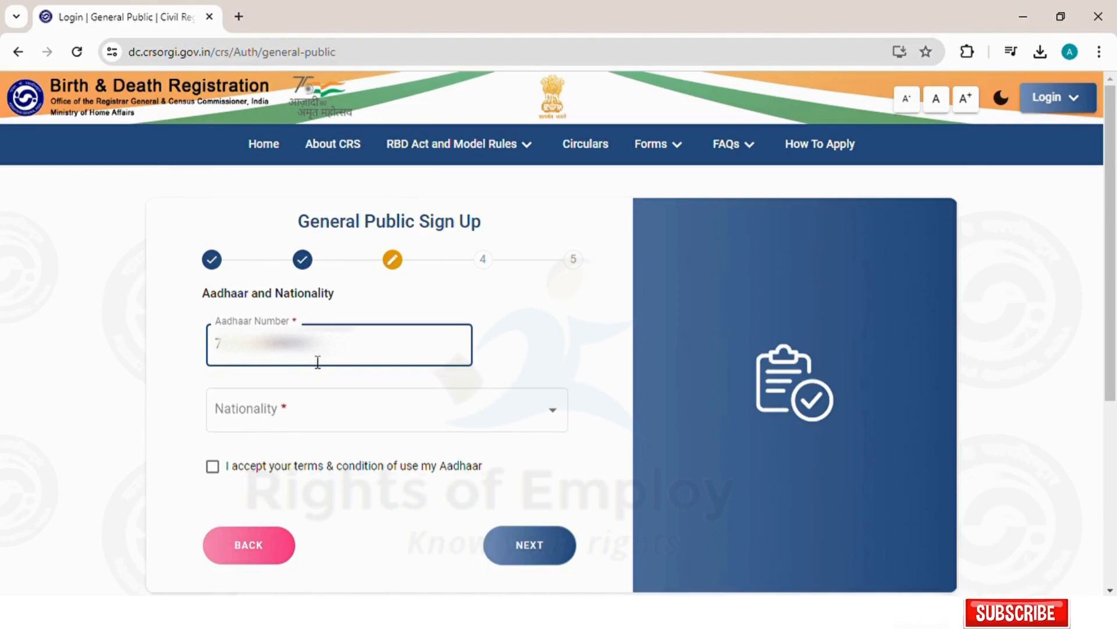
left_click(250, 420)
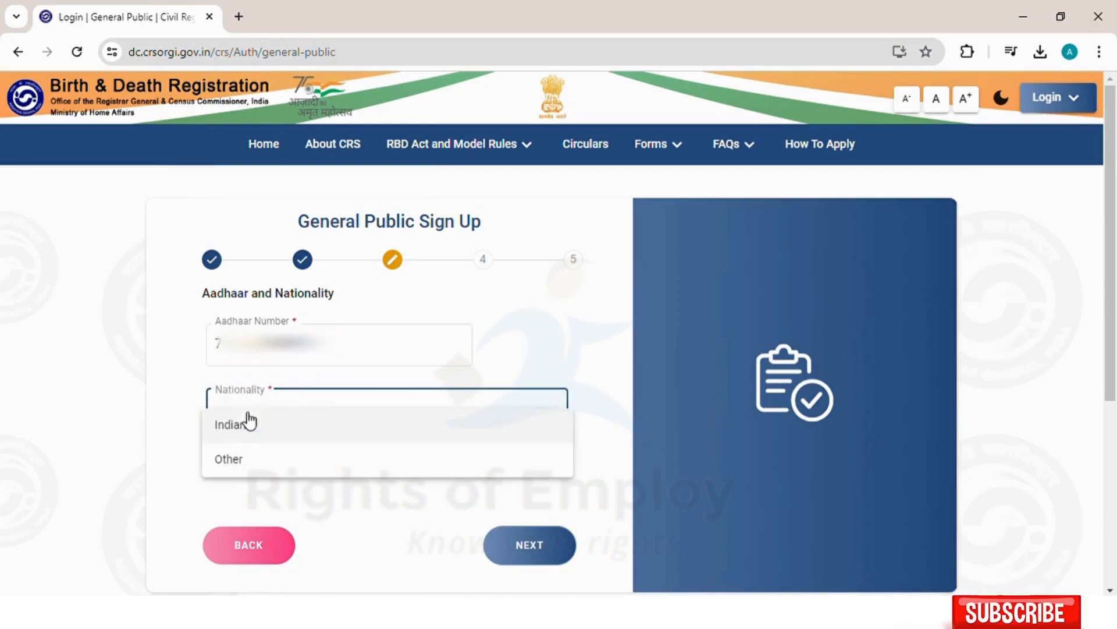
left_click(253, 439)
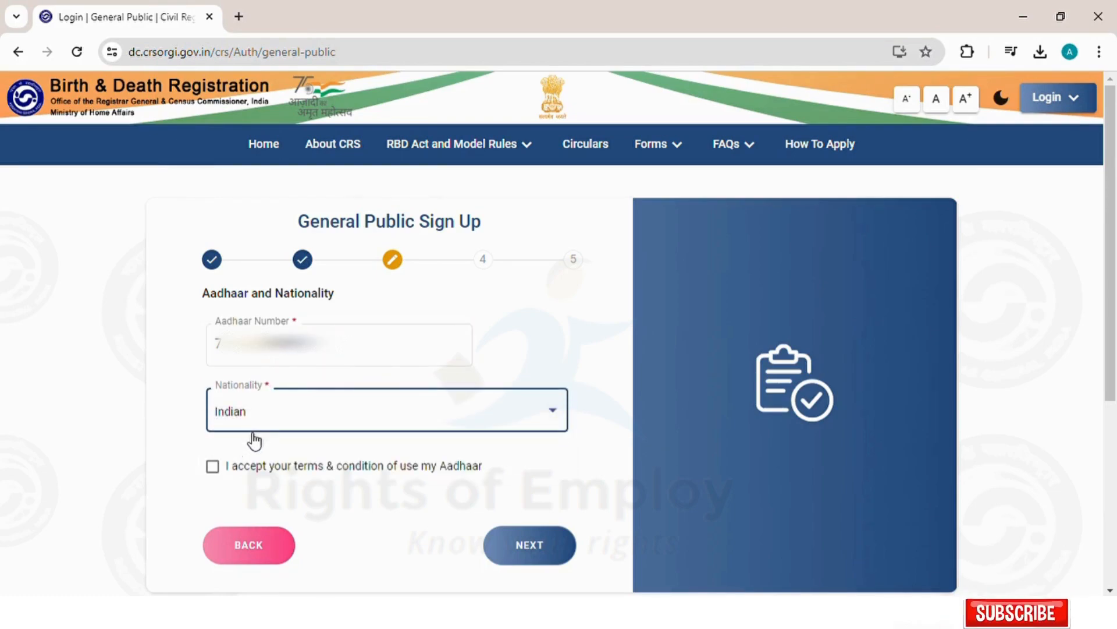
left_click(219, 469)
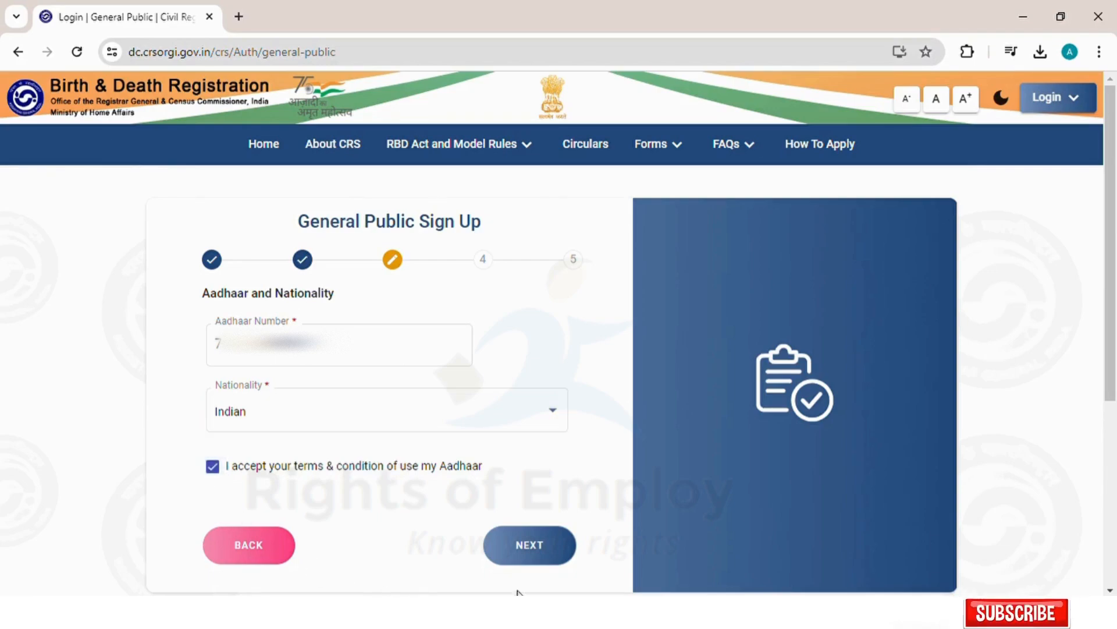
left_click(536, 547)
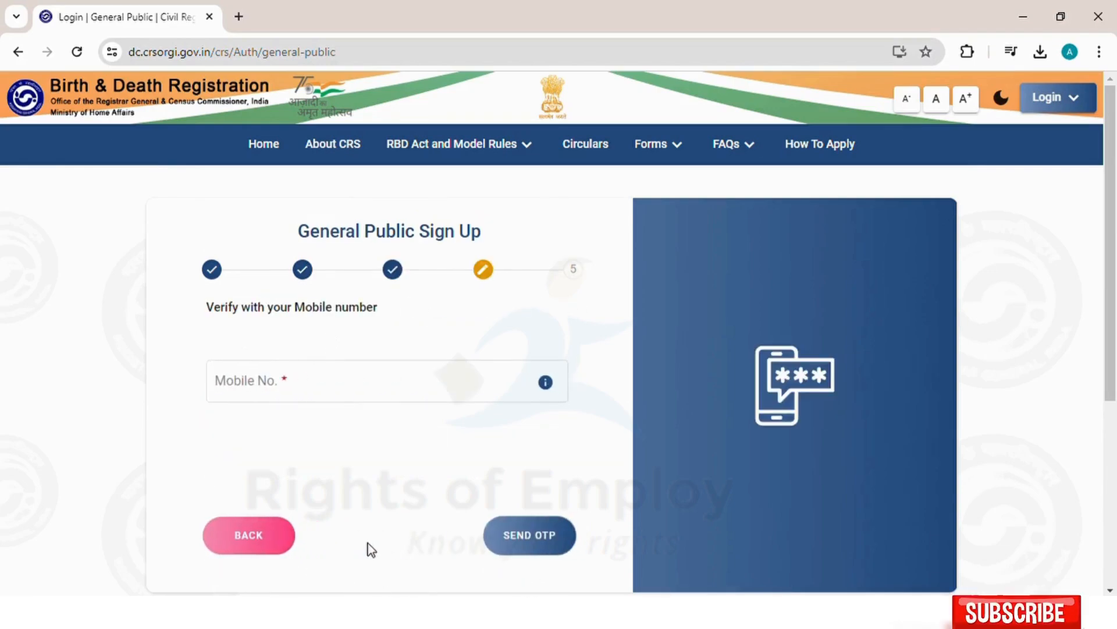
- Enter the mobile number, verify it with the OTP sent, and continue
left_click(251, 385)
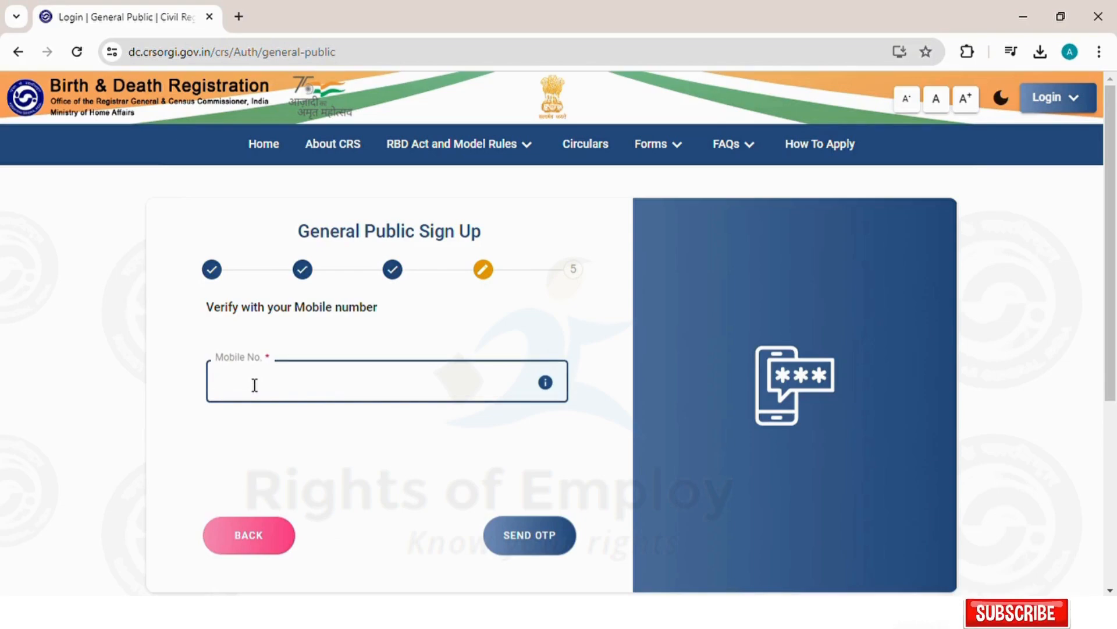
type("85")
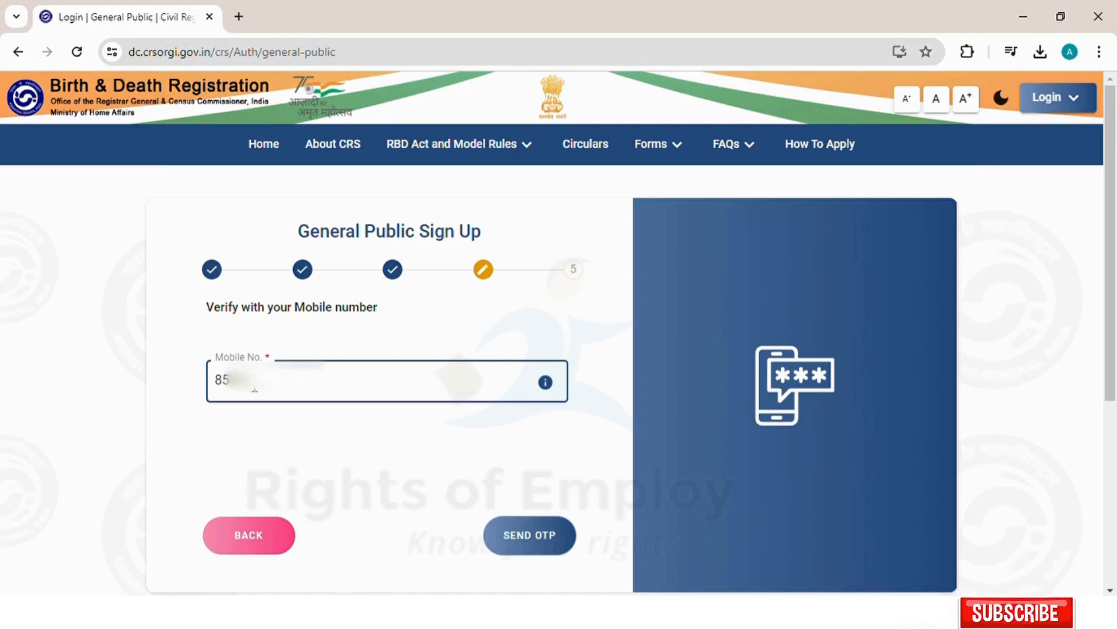
type("?????")
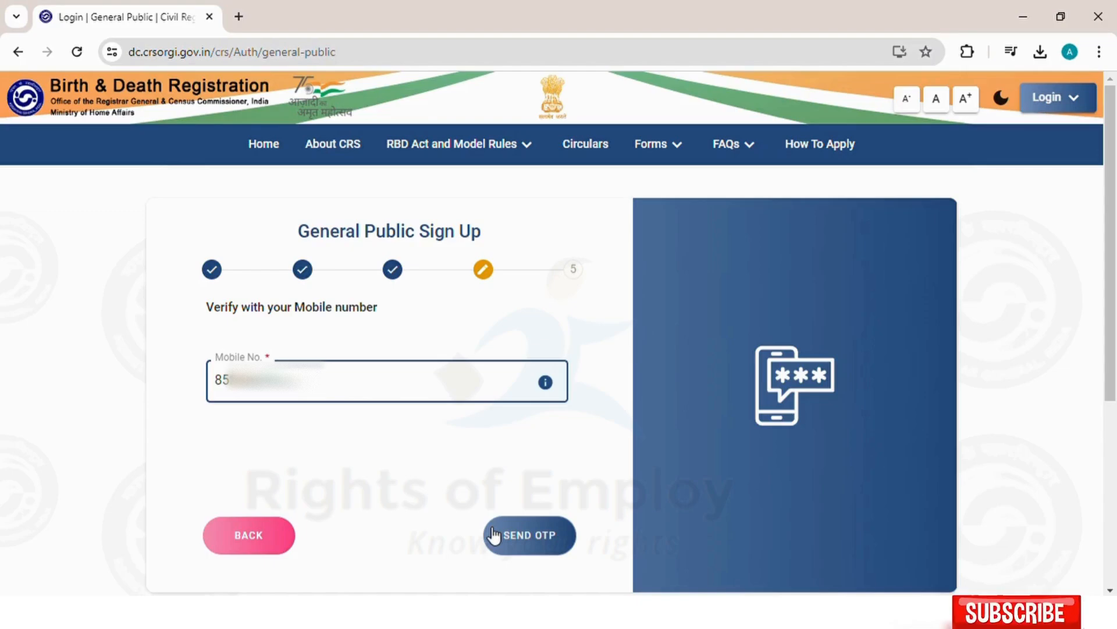
left_click(546, 538)
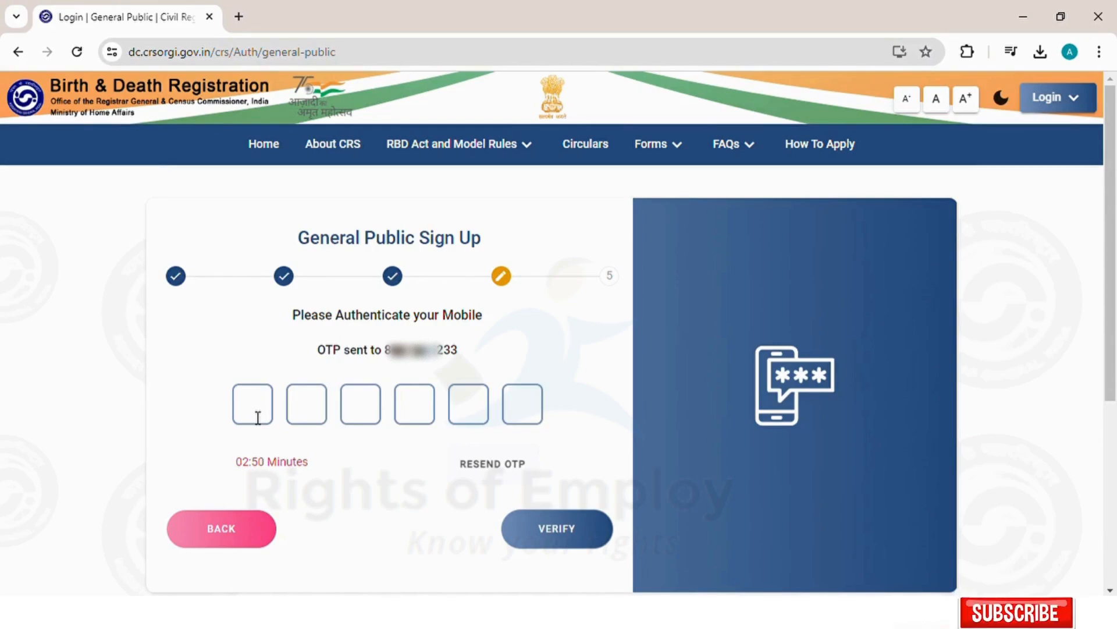
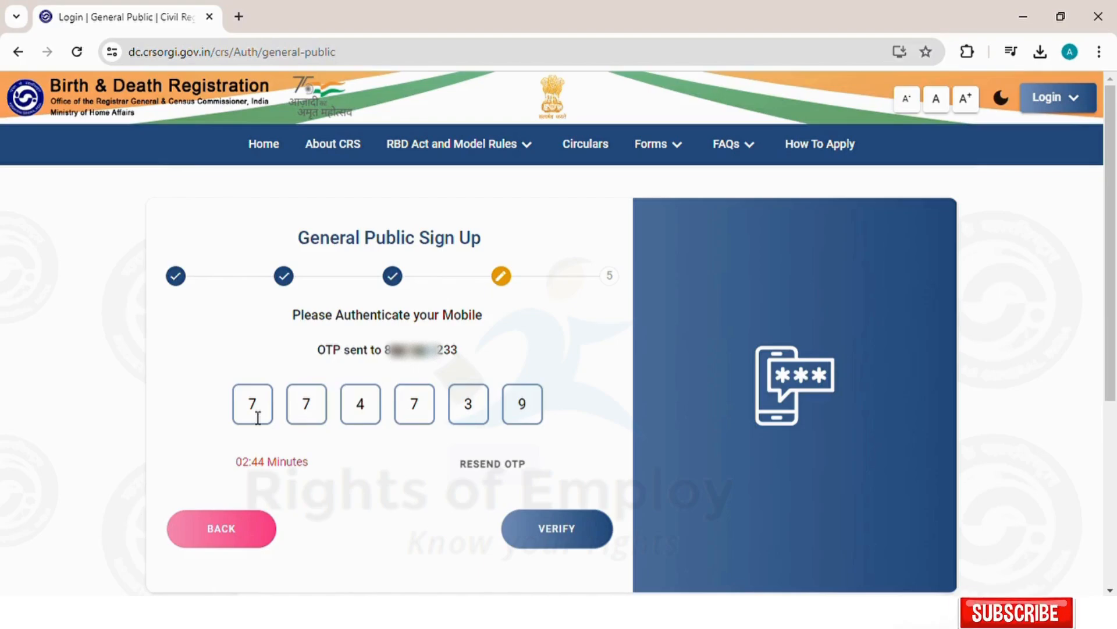
left_click(556, 530)
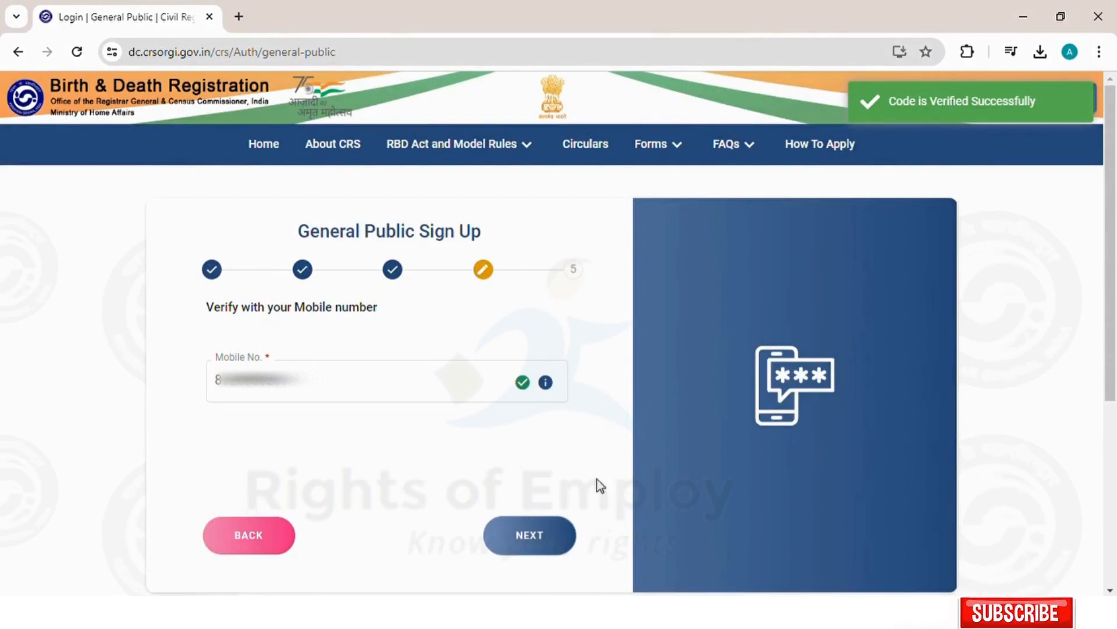
left_click(531, 541)
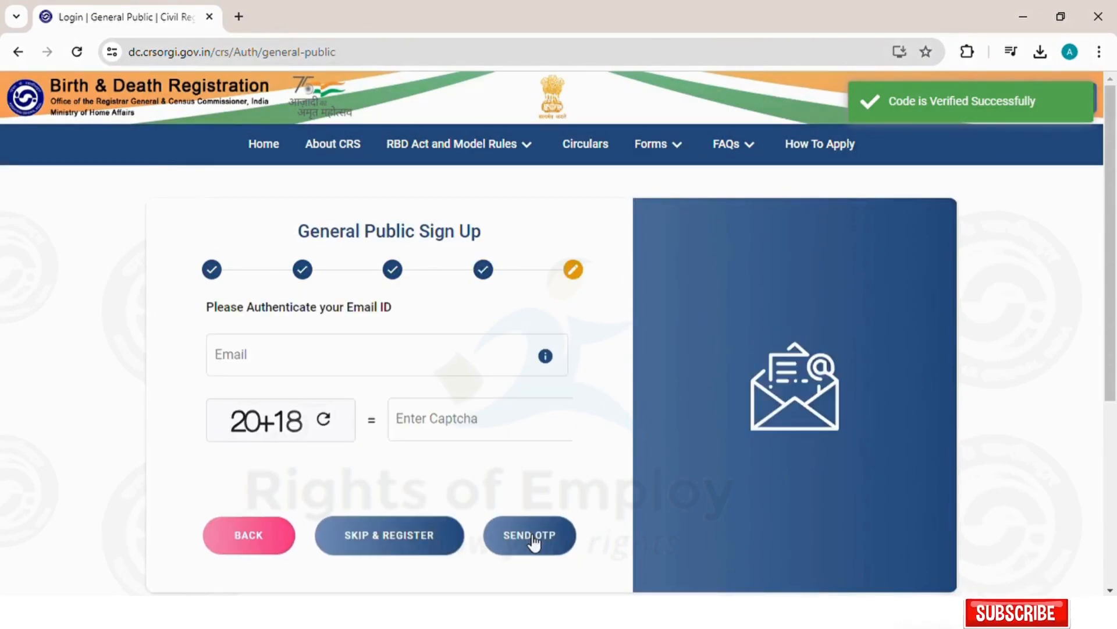
- Leave the email empty and use Skip & Register to complete sign-up
left_click(279, 358)
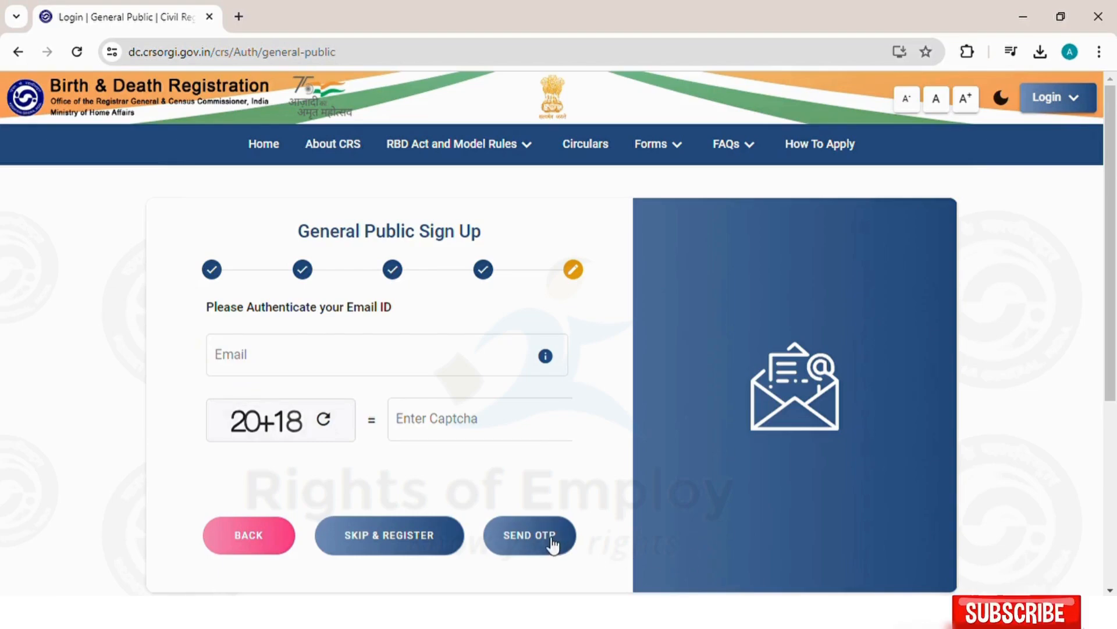
left_click(265, 359)
left_click(397, 544)
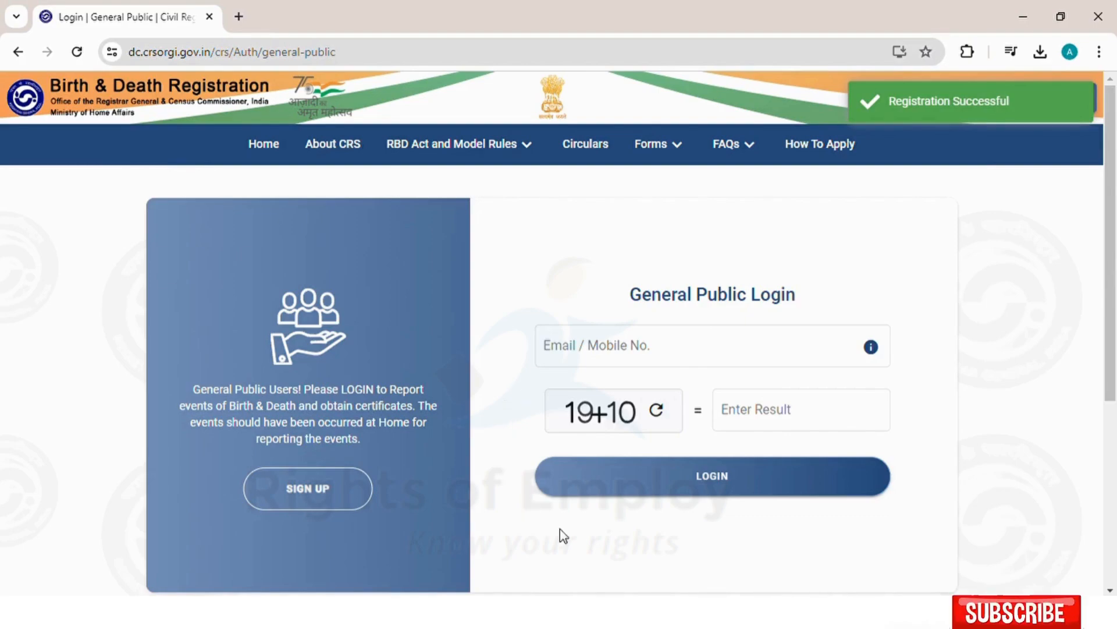
- Log in with the registered mobile number and captcha answer 29
left_click(689, 355)
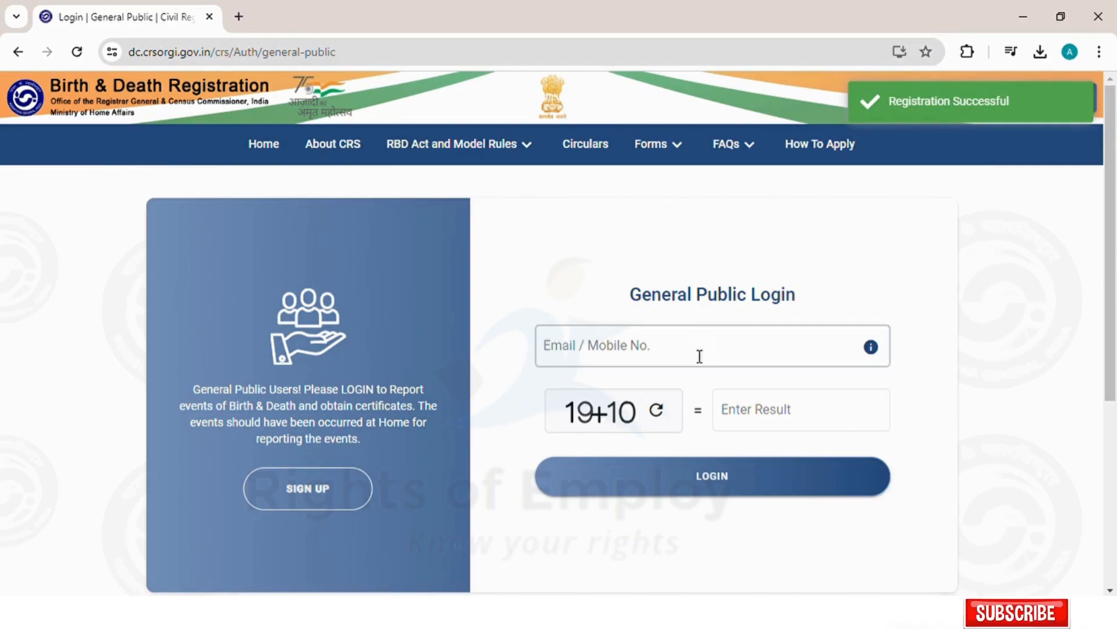
left_click(621, 353)
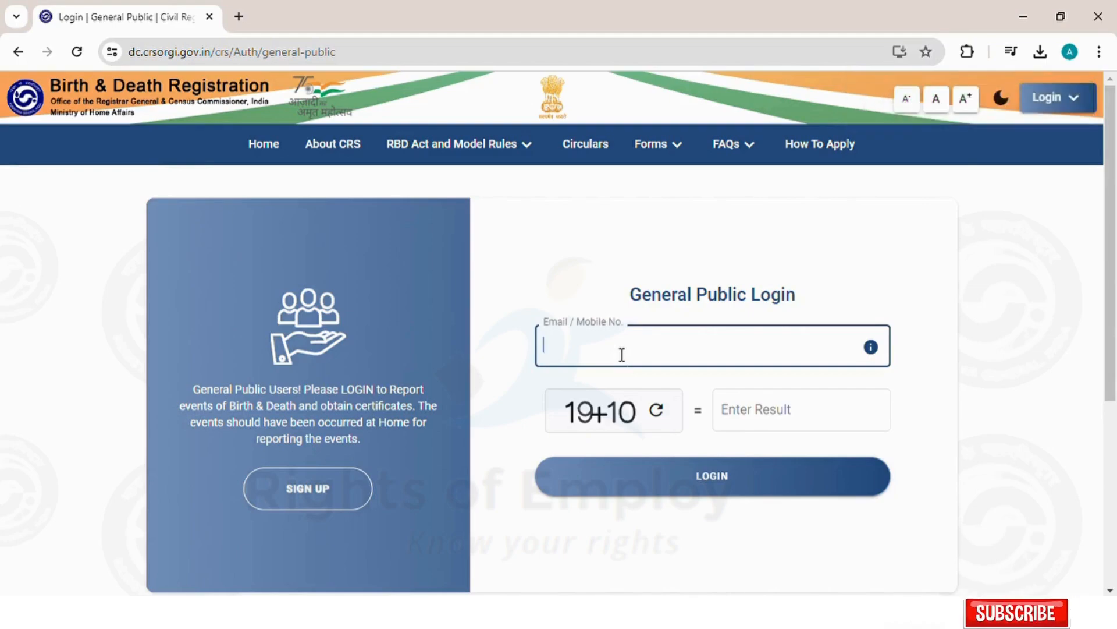
type("85")
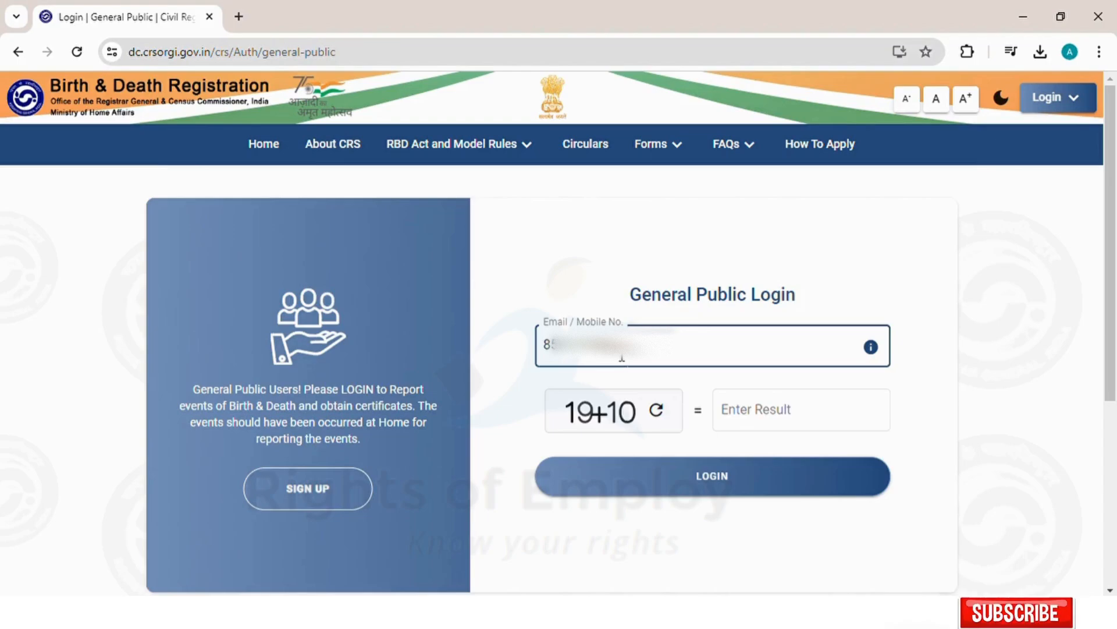
left_click(792, 417)
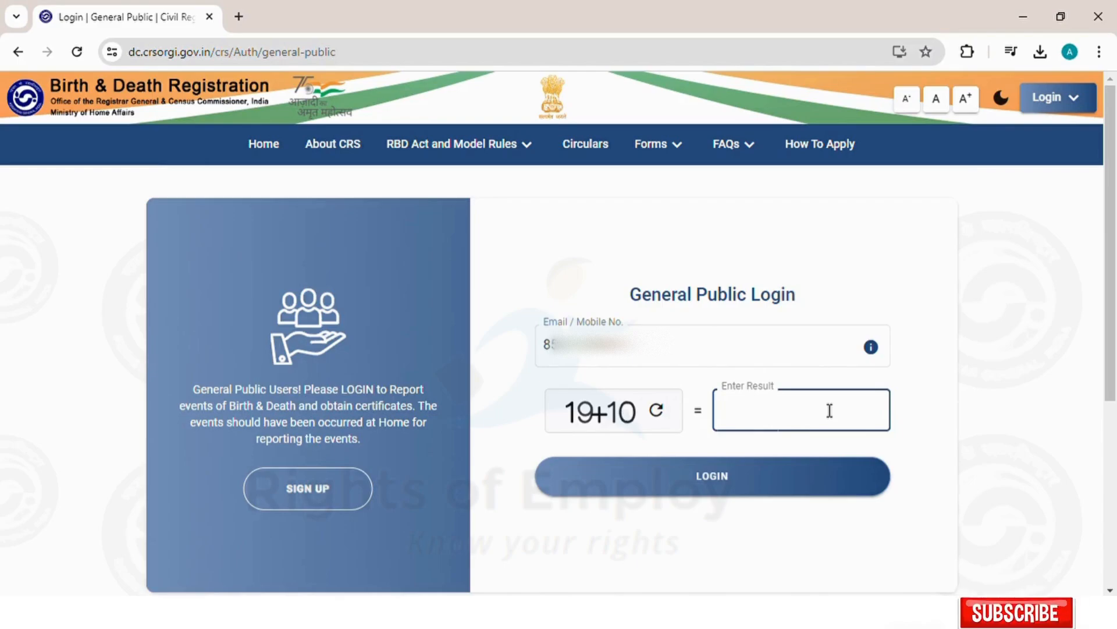
type("29")
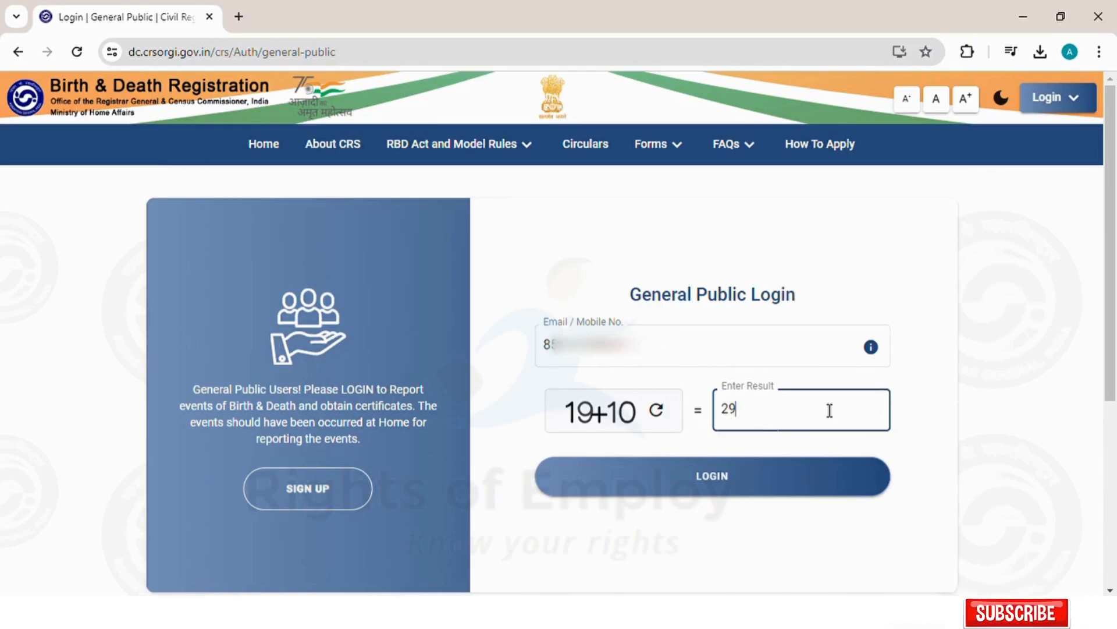
left_click(704, 481)
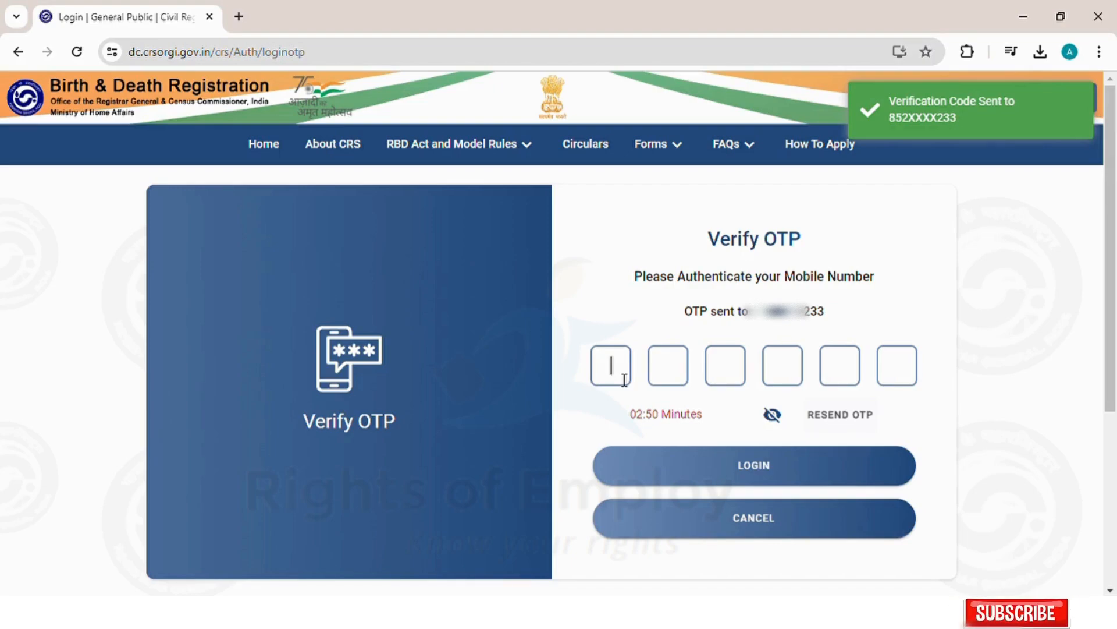
- Enter the login OTP, re-entering it after the invalid-code error, to reach the dashboard
type("••")
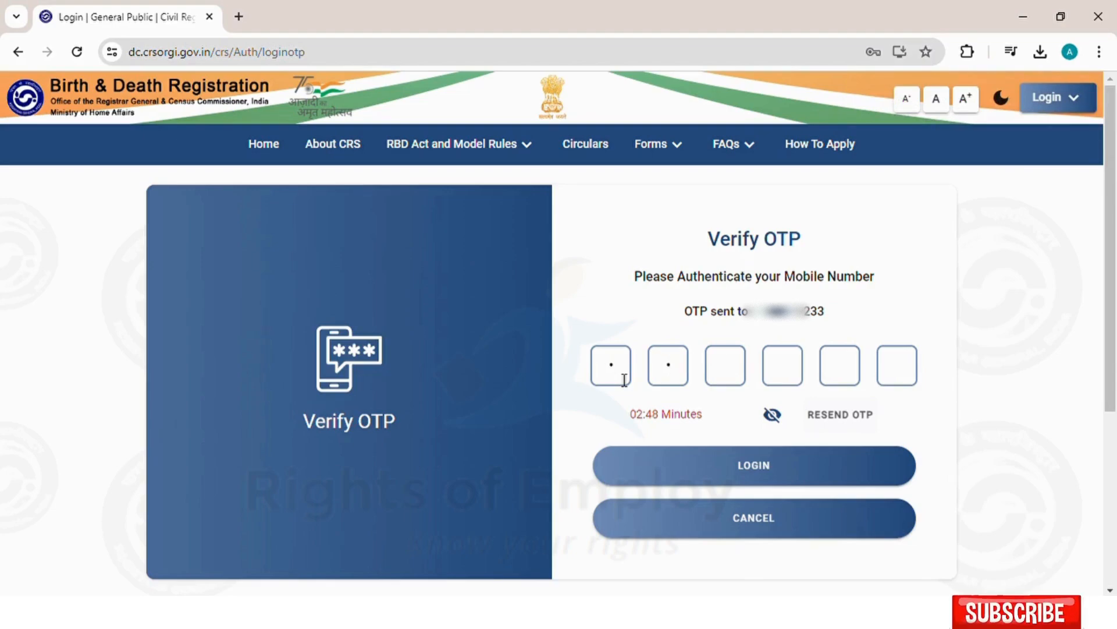
type("•")
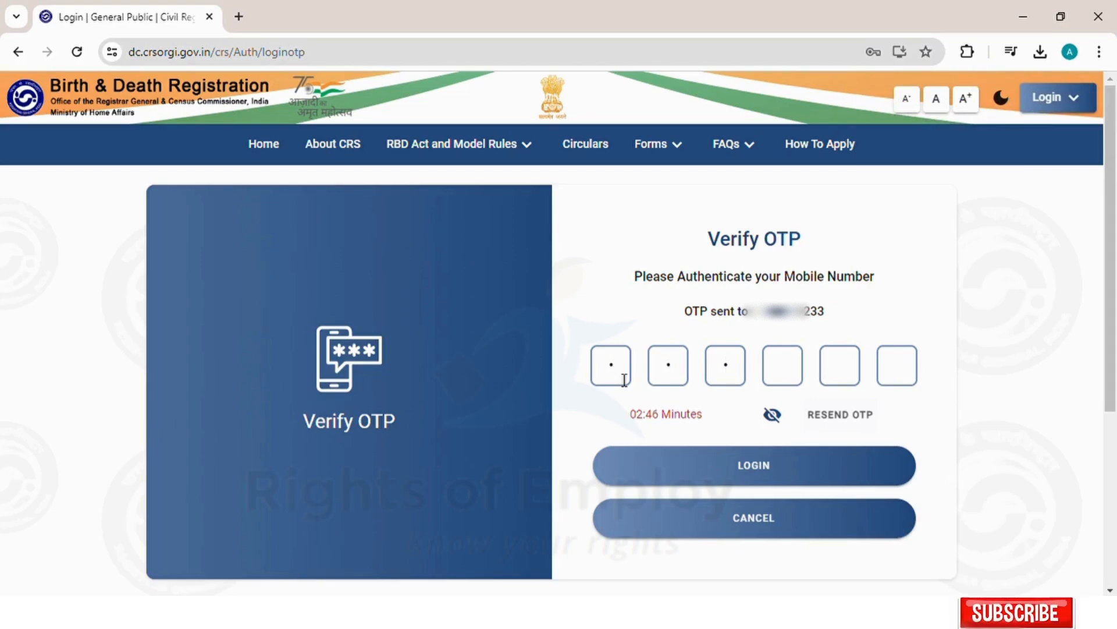
type("••")
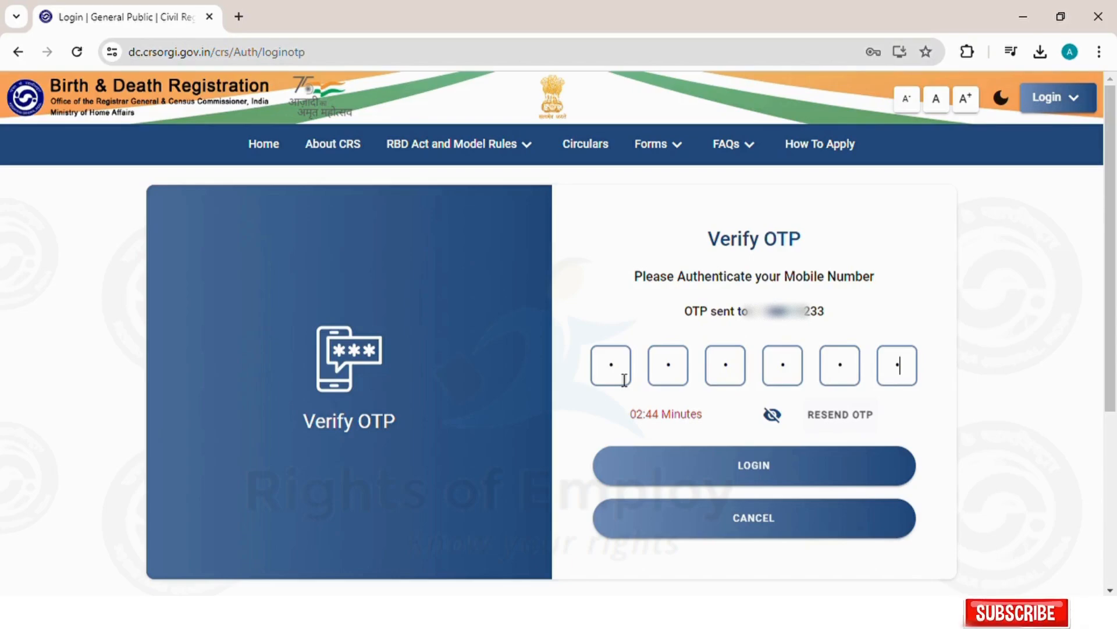
type("•")
left_click(761, 468)
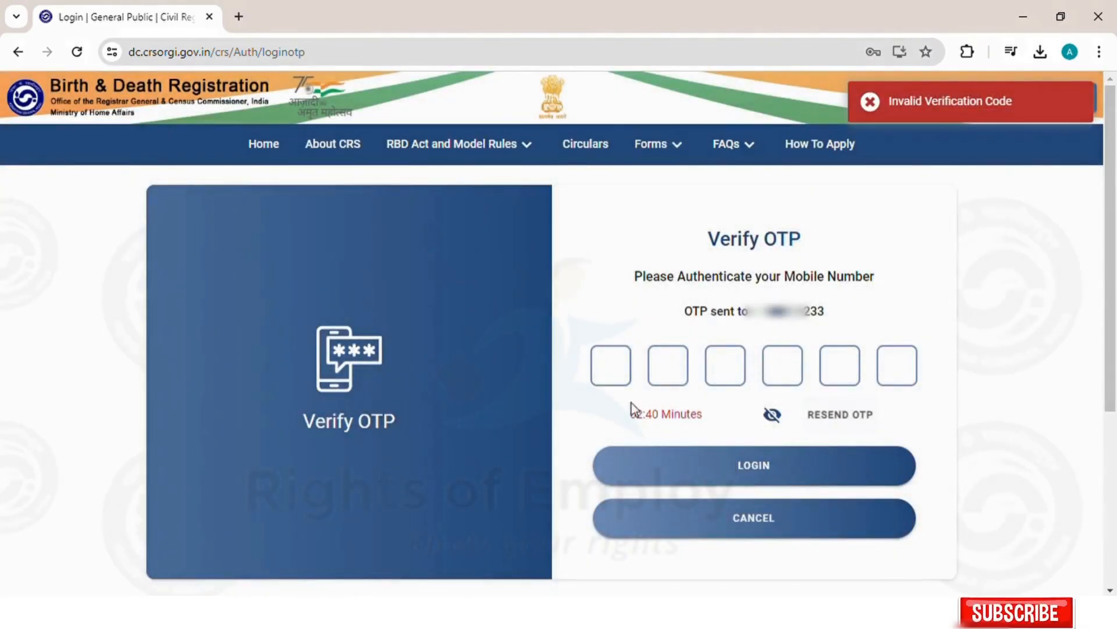
left_click(615, 376)
type("•")
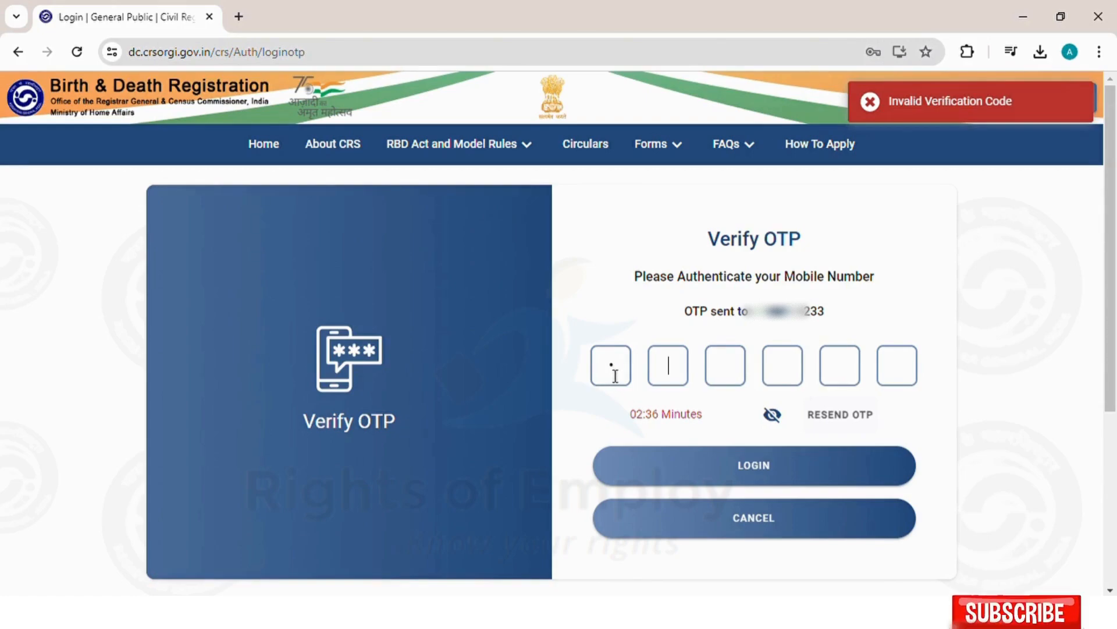
type("••")
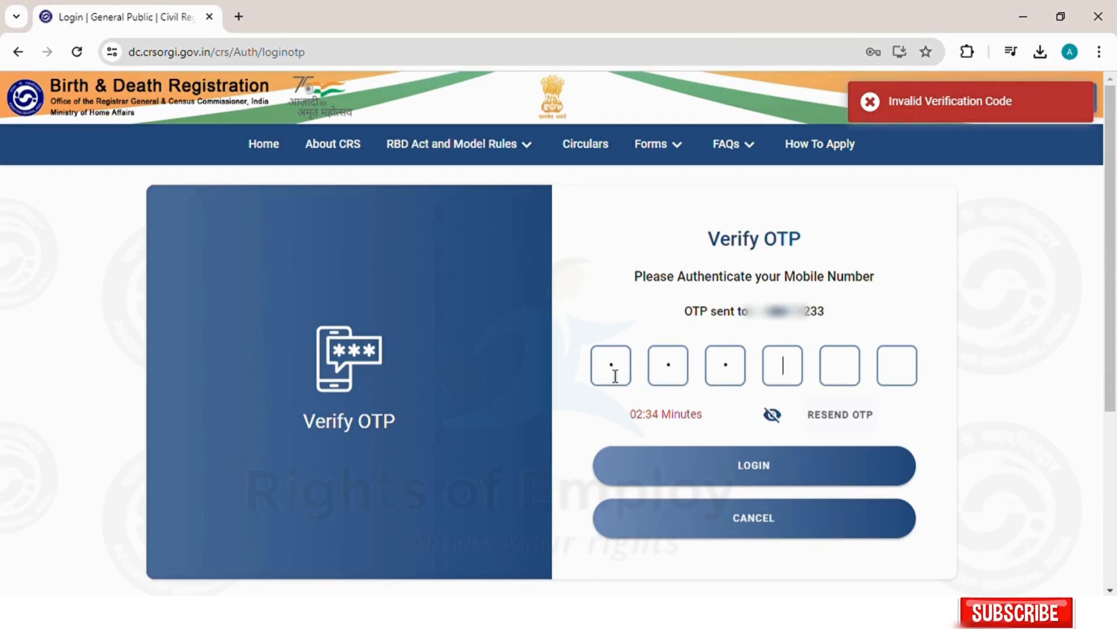
type("•••")
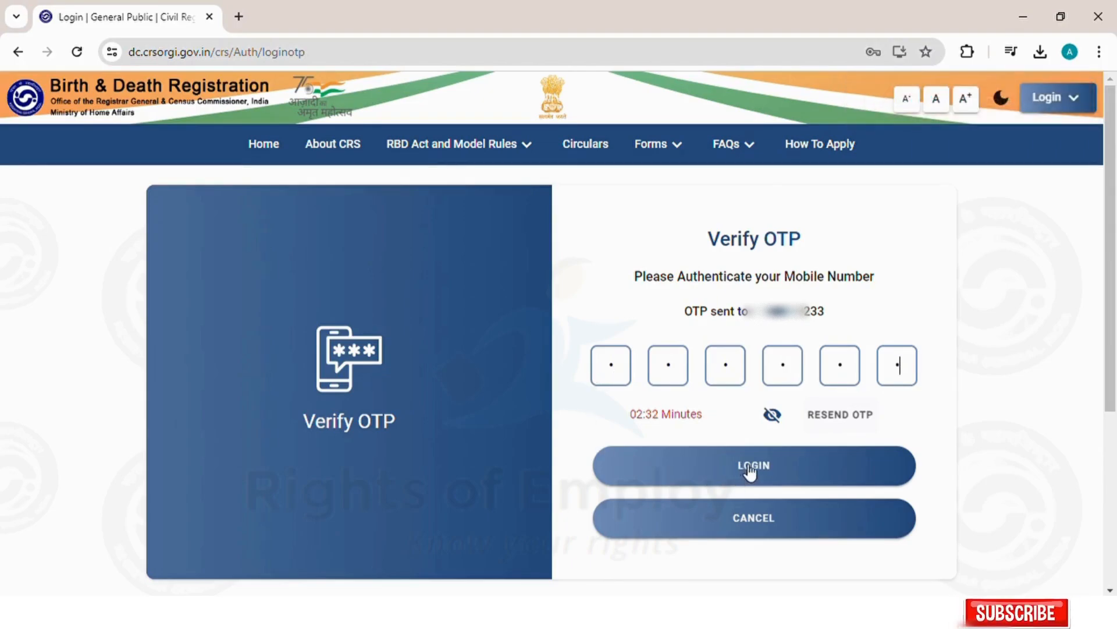
left_click(750, 468)
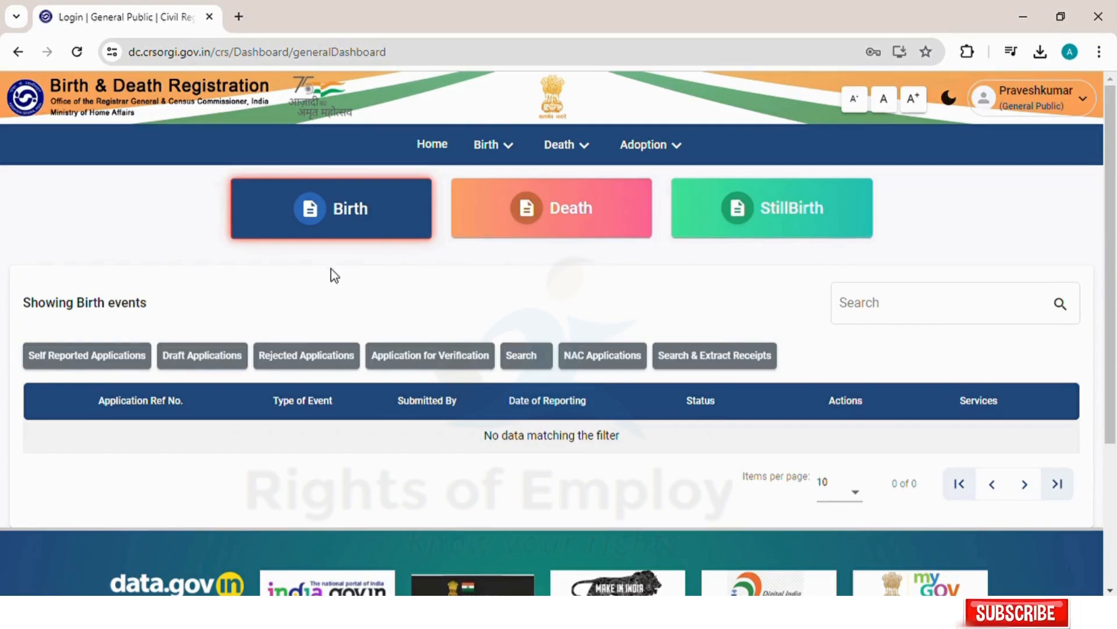
- Choose Report Birth from the Birth menu
left_click(503, 151)
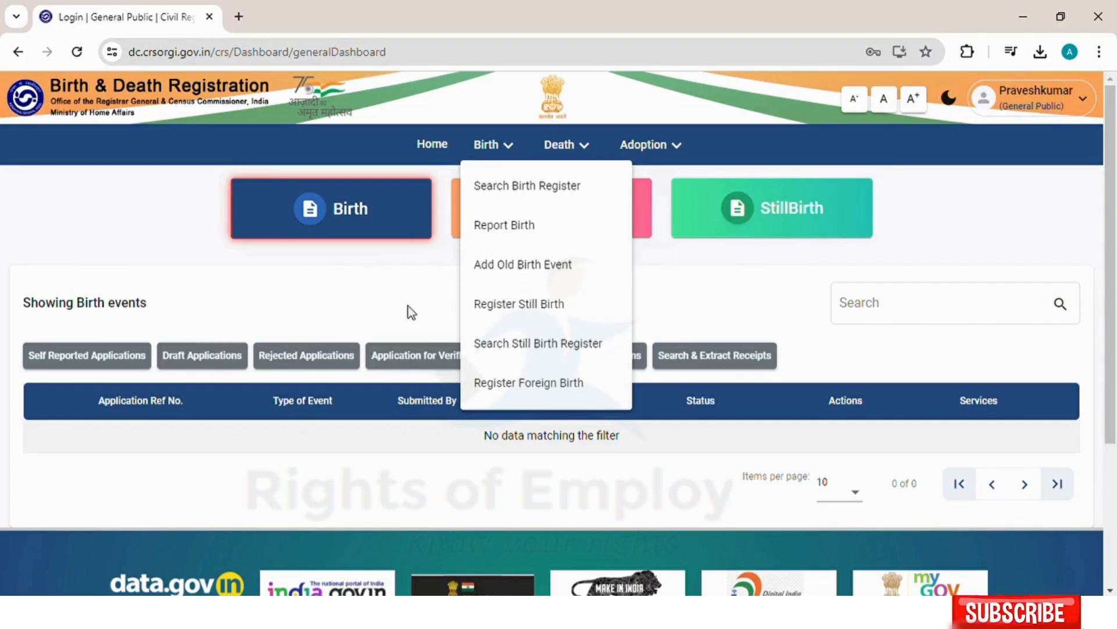
left_click(530, 233)
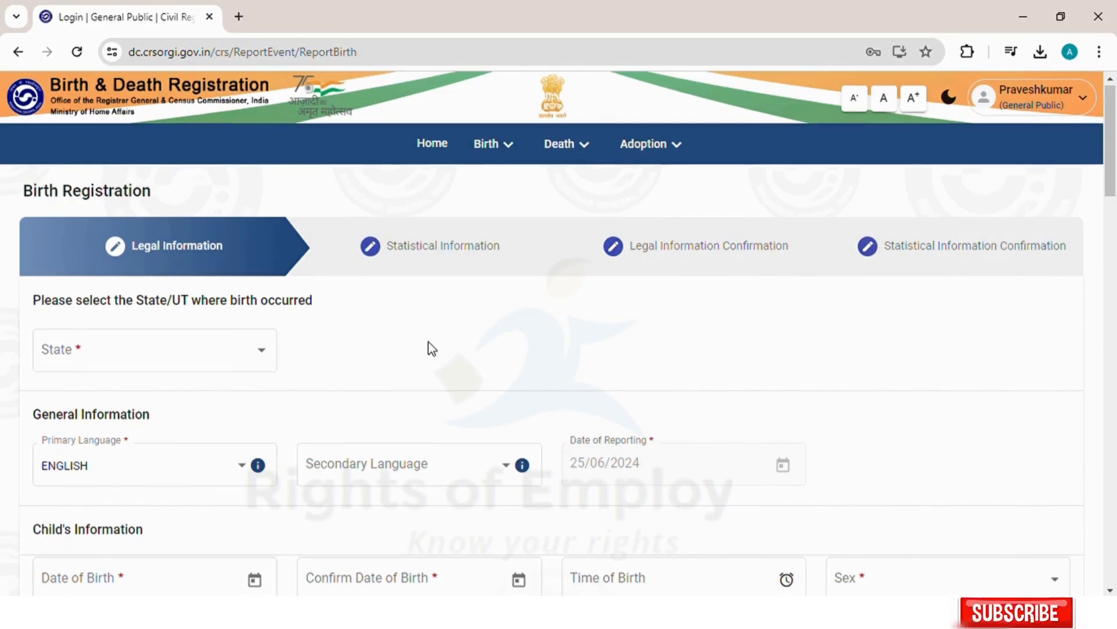
- Select Uttar Pradesh as the birth state and ENGLISH as the primary language
scroll(419, 342, "down", 1)
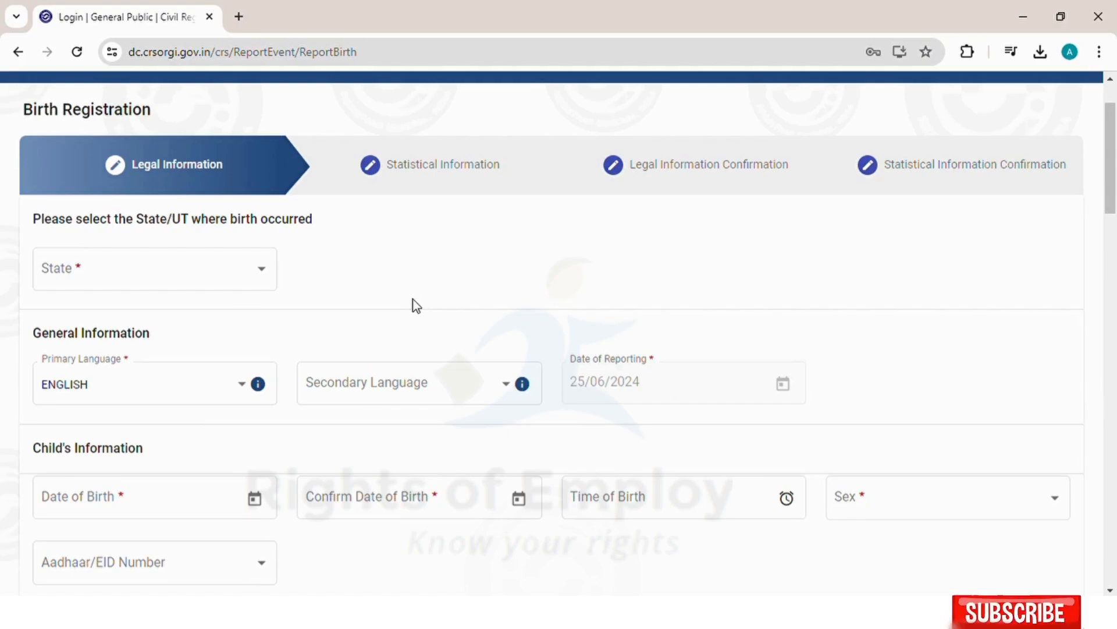
left_click(113, 286)
scroll(129, 403, "down", 10)
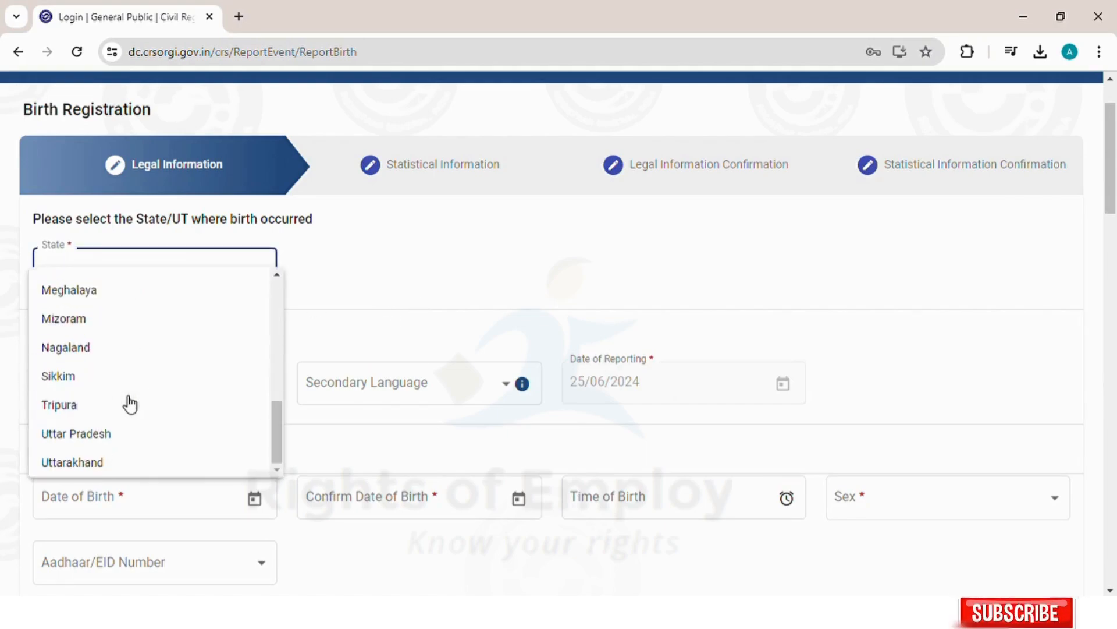
left_click(130, 442)
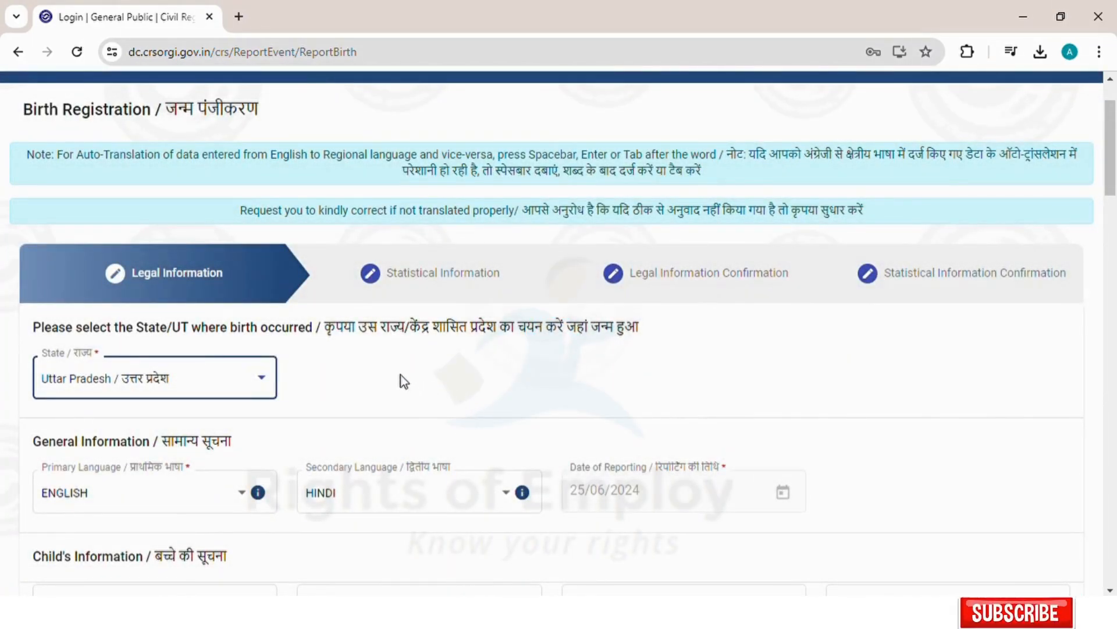
scroll(401, 375, "down", 4)
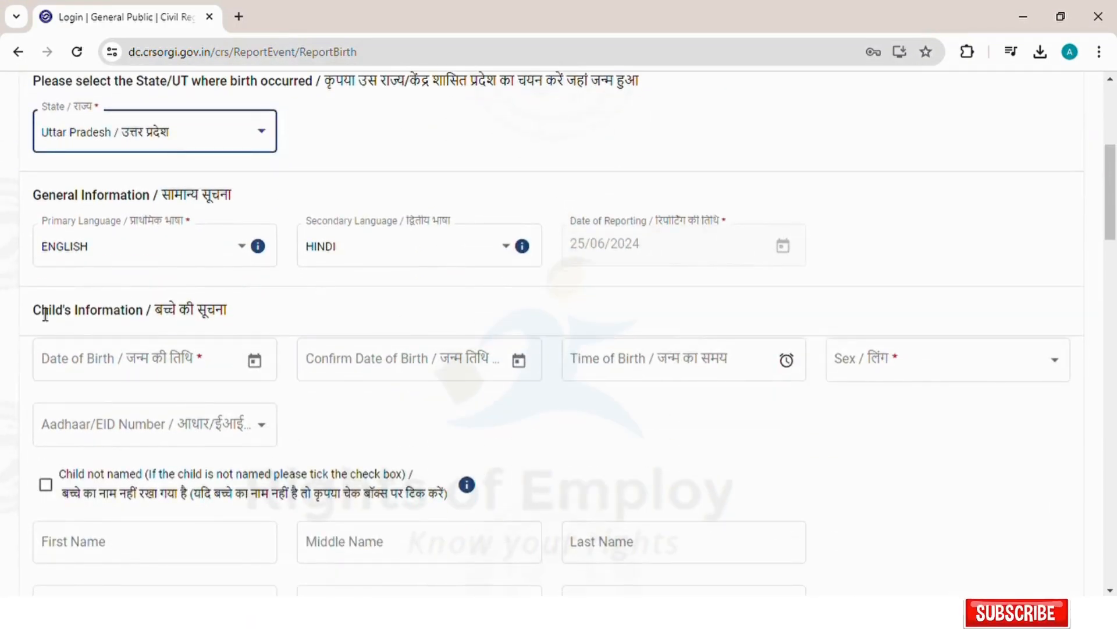
left_click(138, 253)
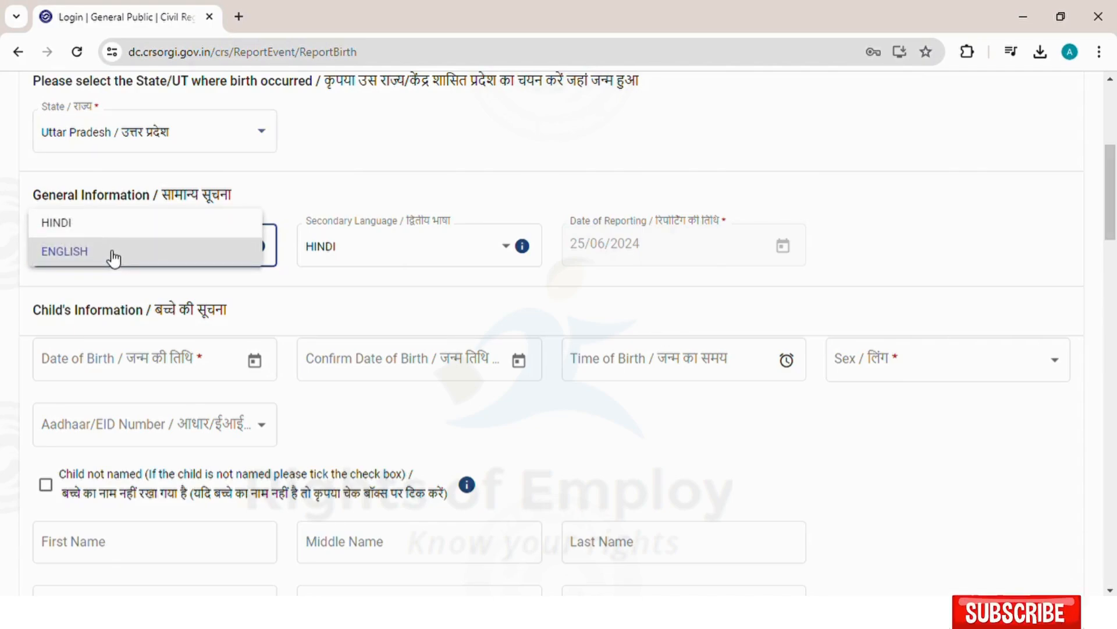
left_click(113, 257)
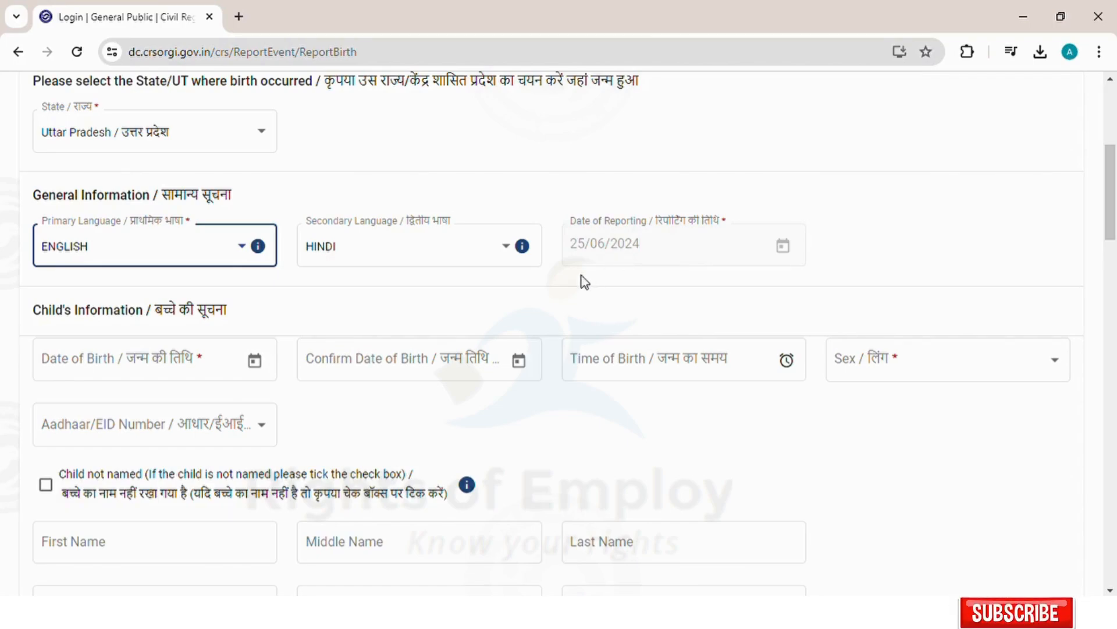
scroll(388, 317, "down", 2)
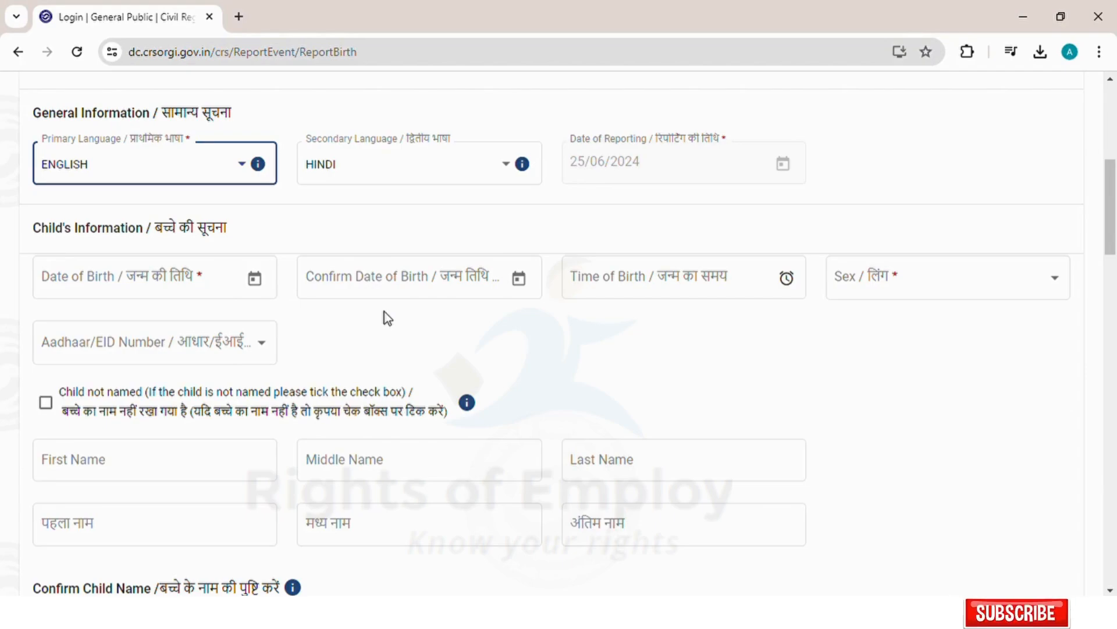
- Set the child's Date of Birth to 01/01/2024 and dismiss the required-documents reminder
left_click(259, 281)
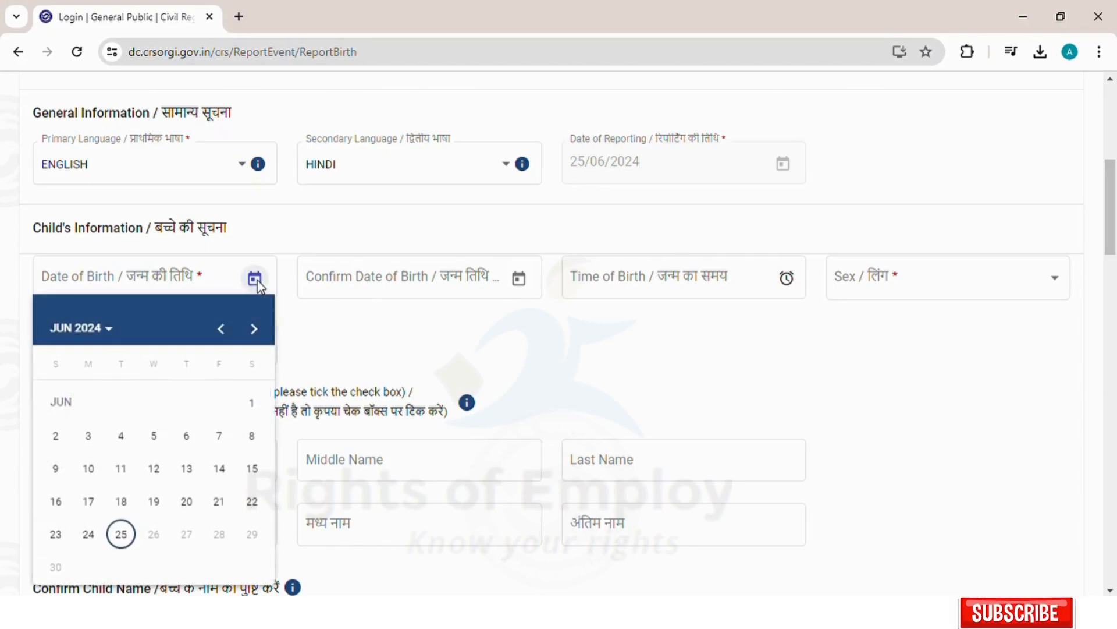
left_click(92, 335)
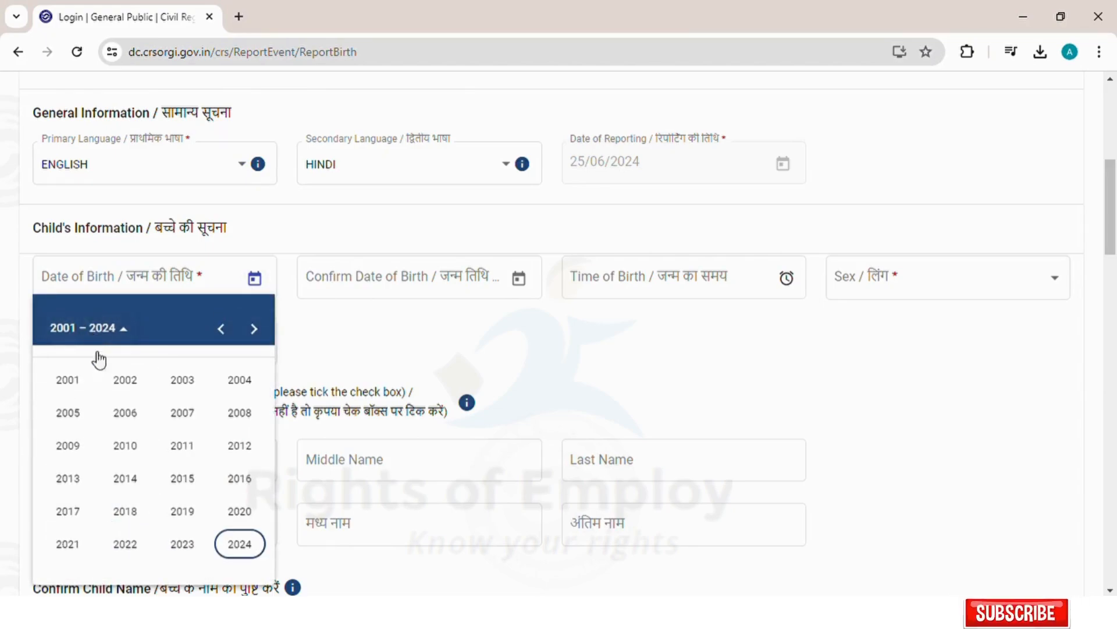
left_click(242, 547)
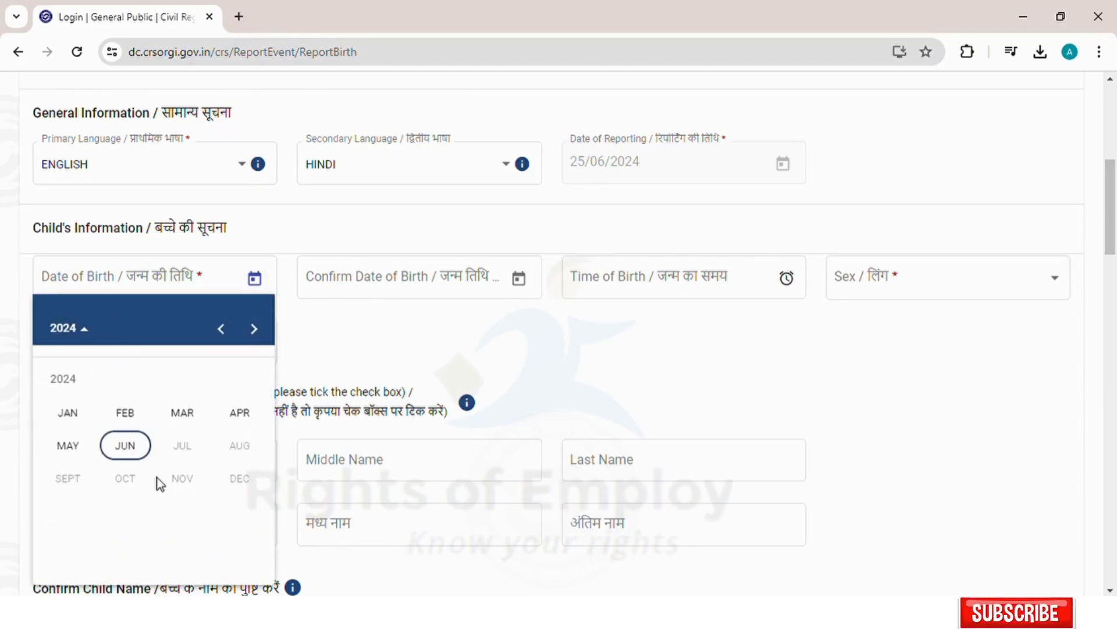
left_click(66, 413)
left_click(87, 433)
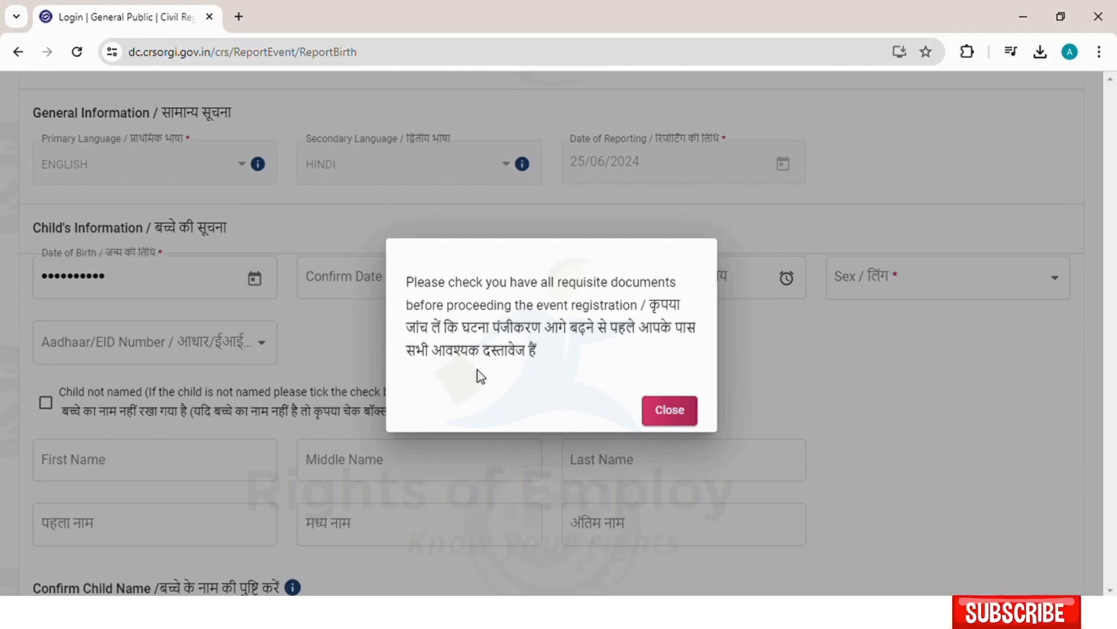
left_click(668, 412)
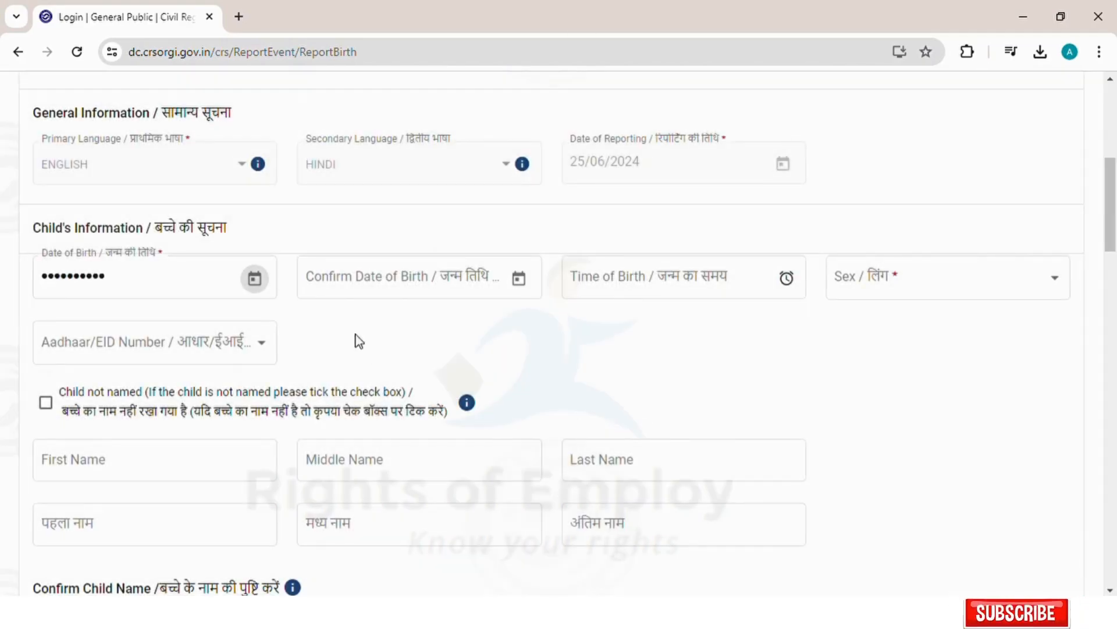
- Pick 01/01/2024 again in the Confirm Date of Birth calendar
left_click(303, 296)
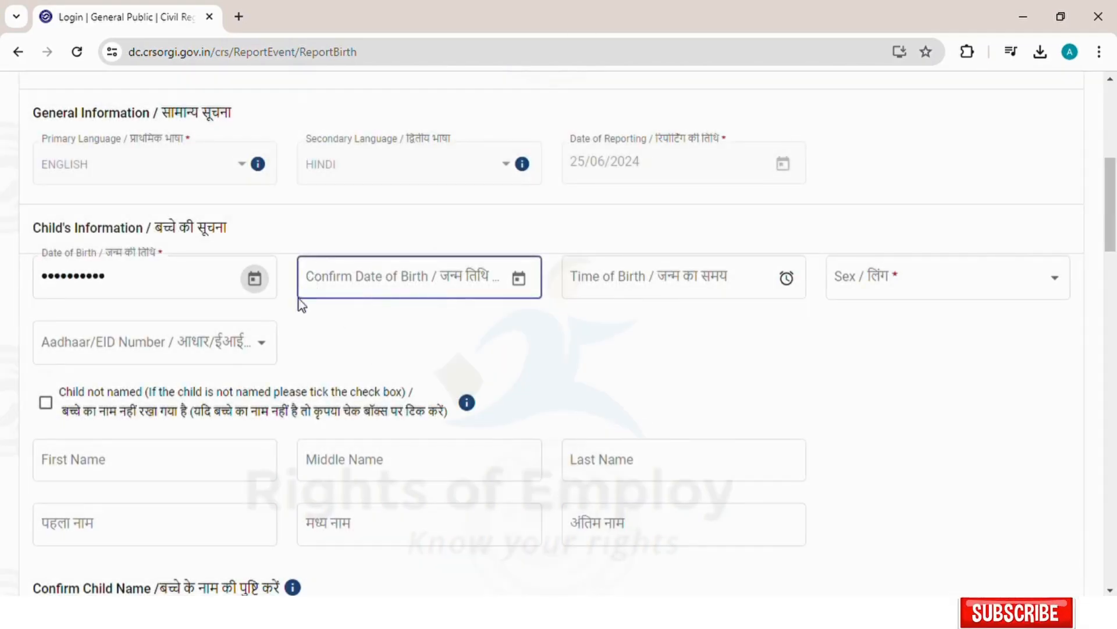
left_click(521, 278)
left_click(342, 329)
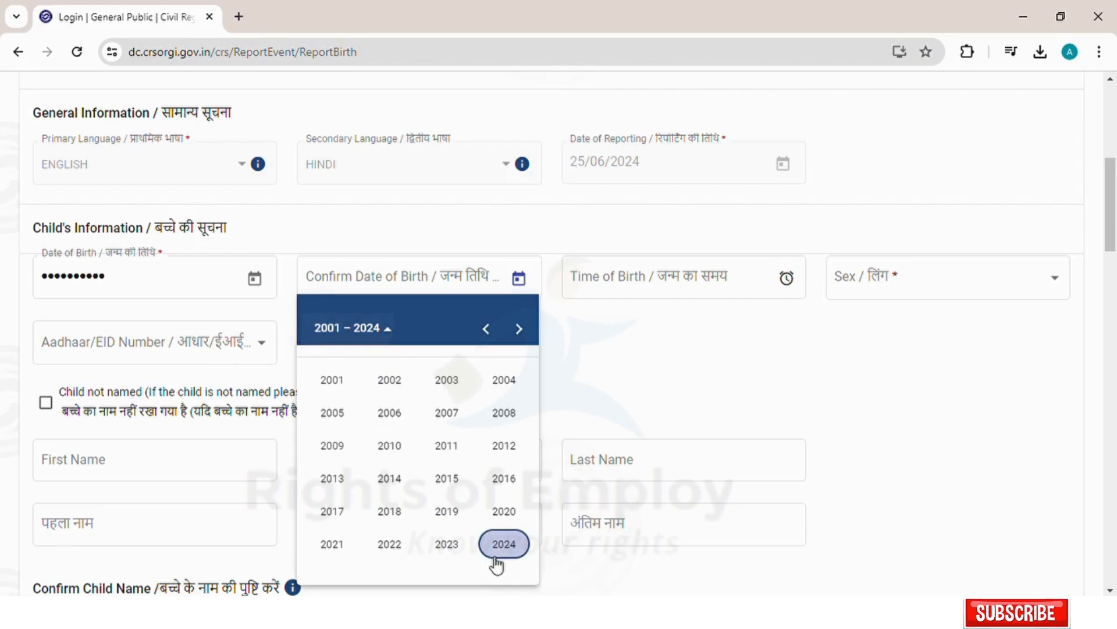
left_click(505, 541)
left_click(341, 418)
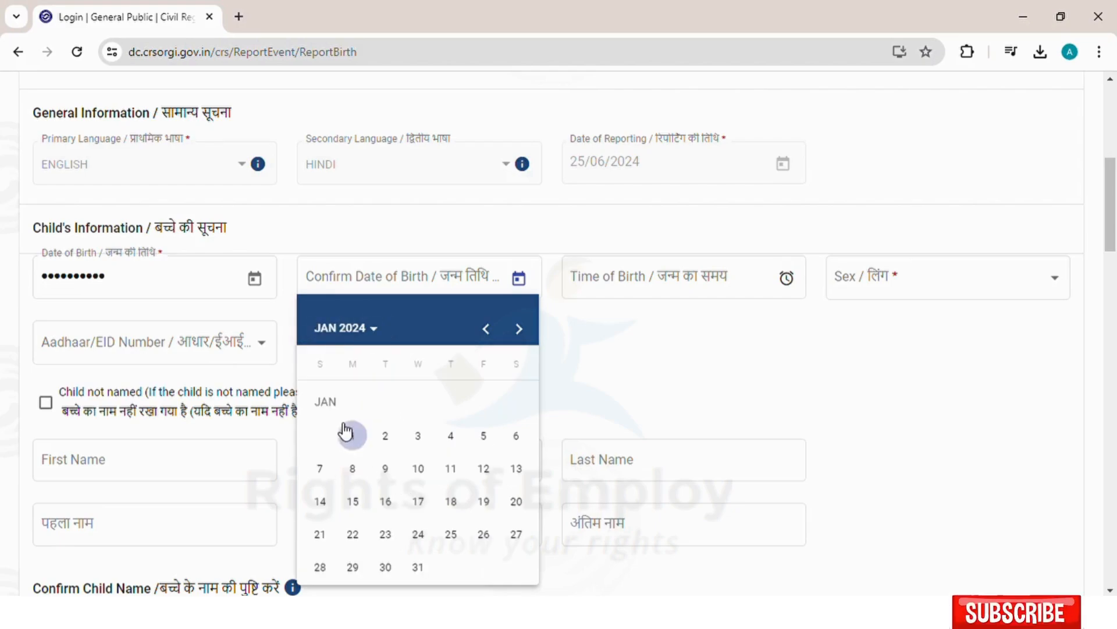
left_click(352, 434)
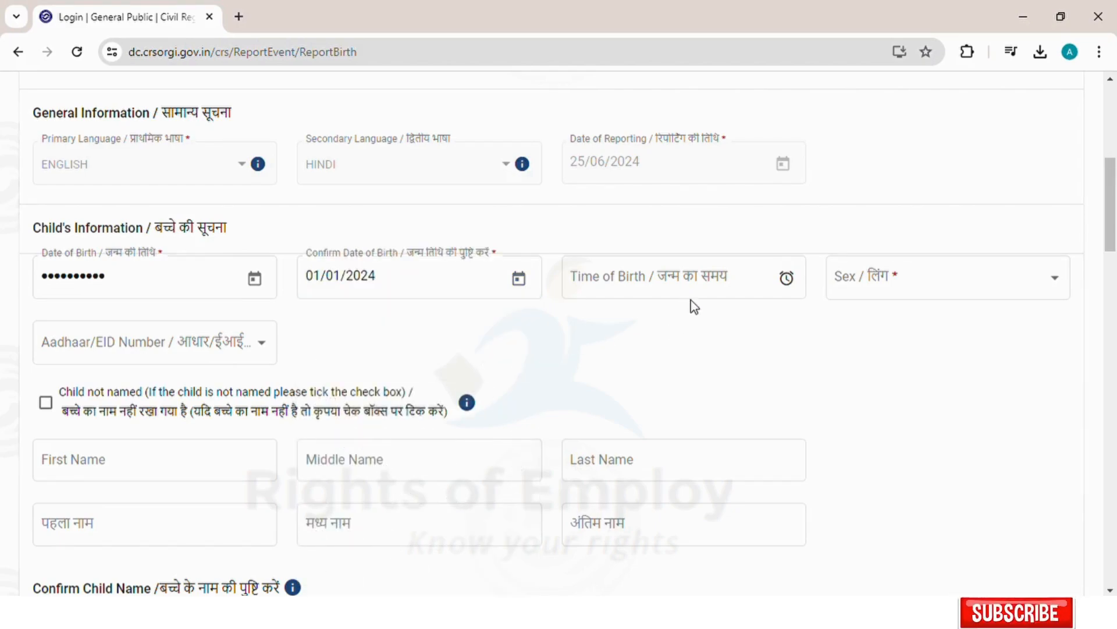
left_click(669, 294)
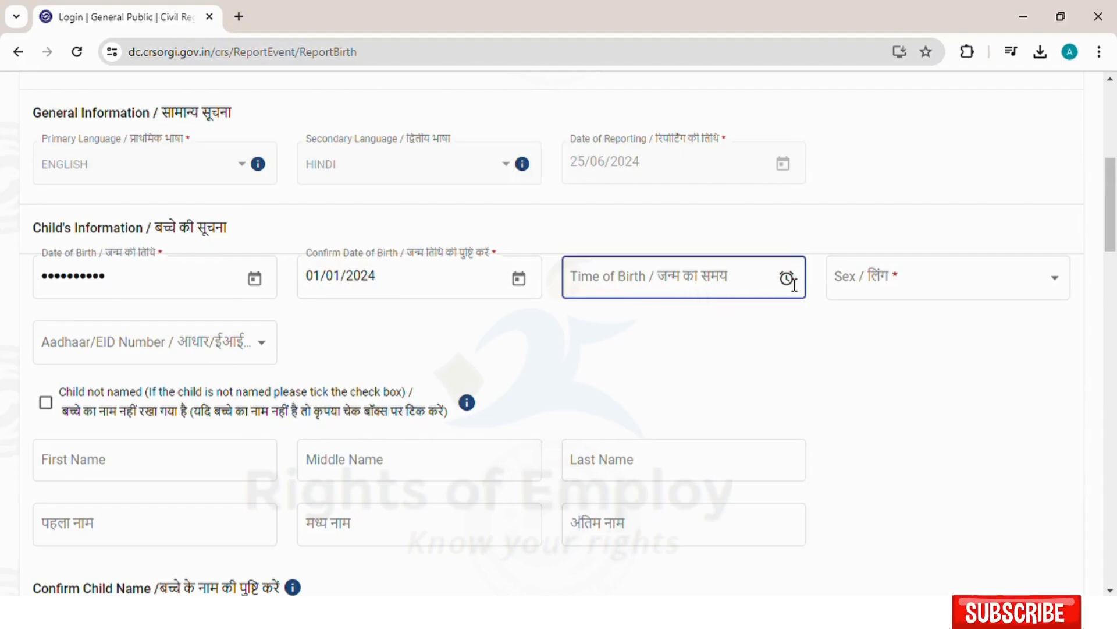
- Set the child's time of birth to 2:00 AM
left_click(641, 280)
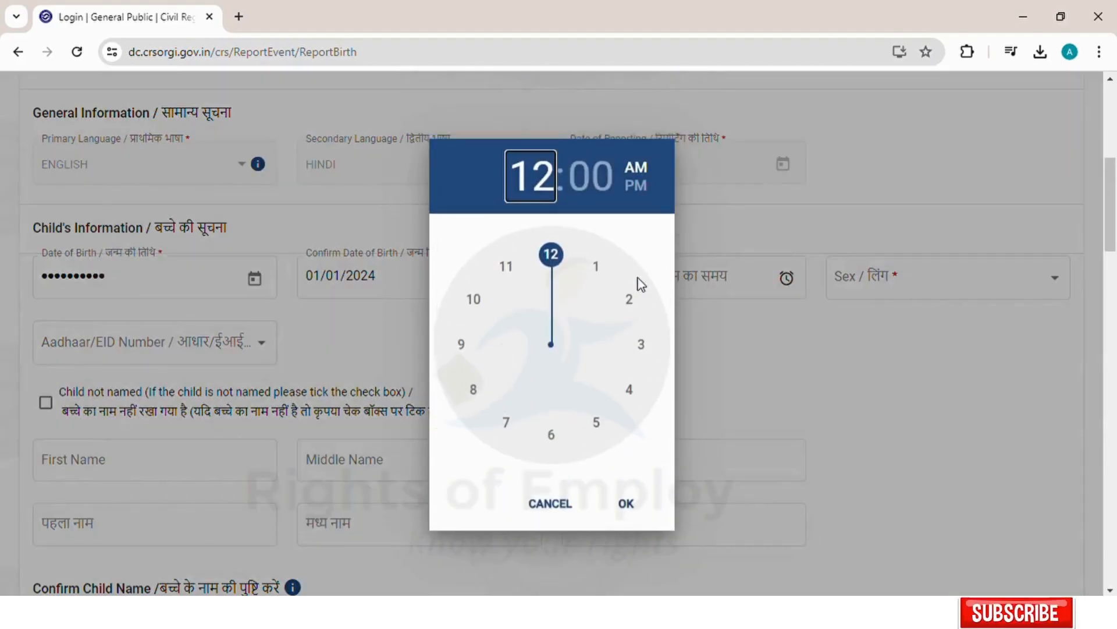
left_click(629, 301)
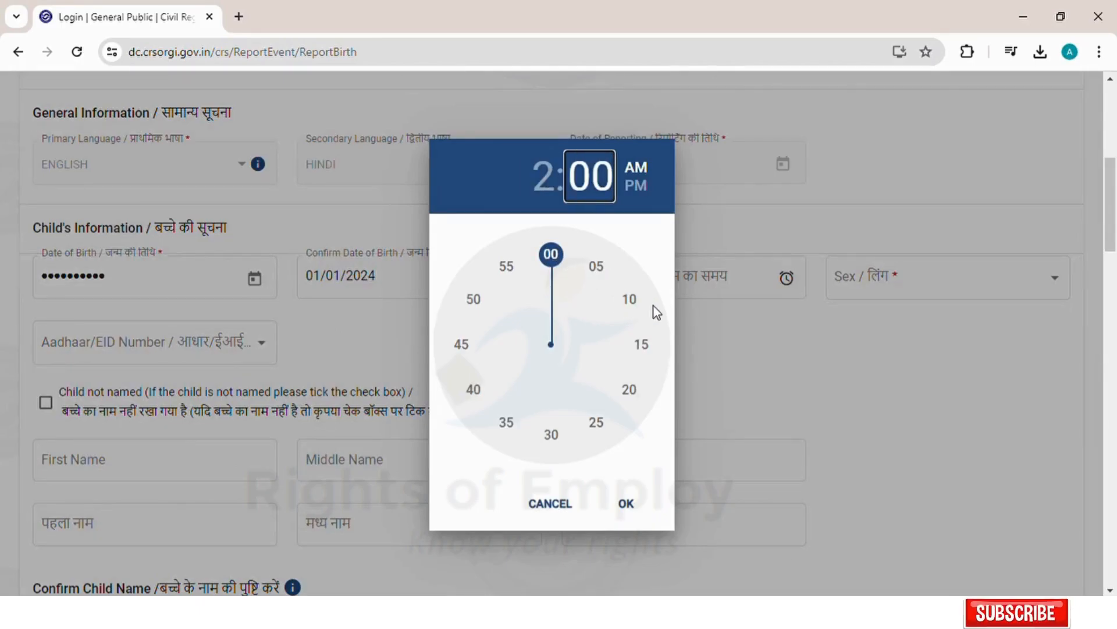
left_click(639, 506)
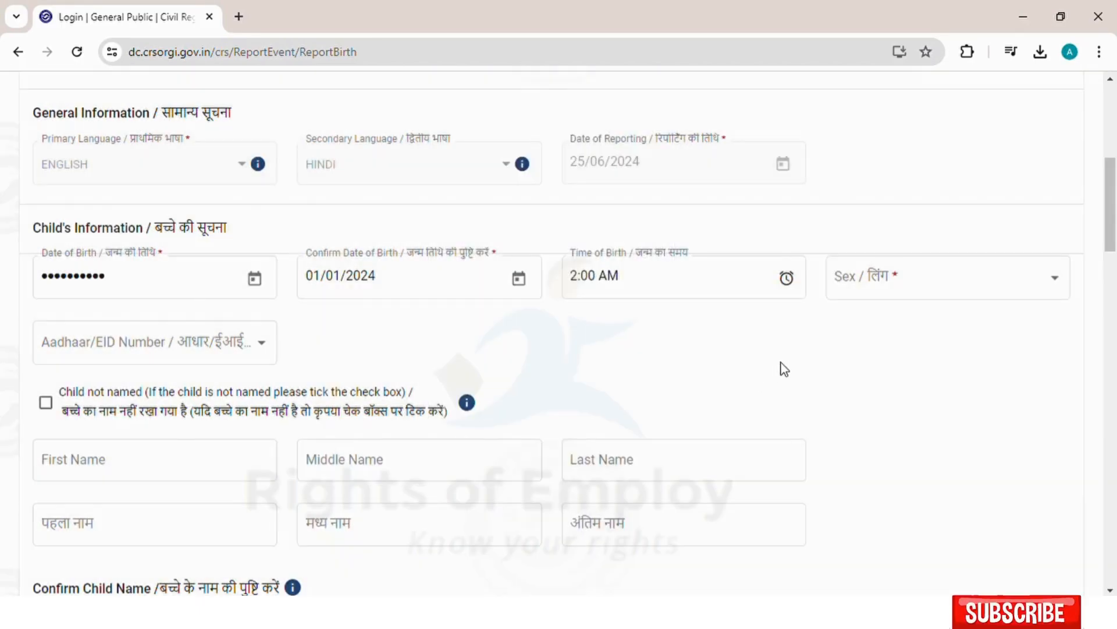
- Choose Male / पुरुष as the child's sex
left_click(927, 282)
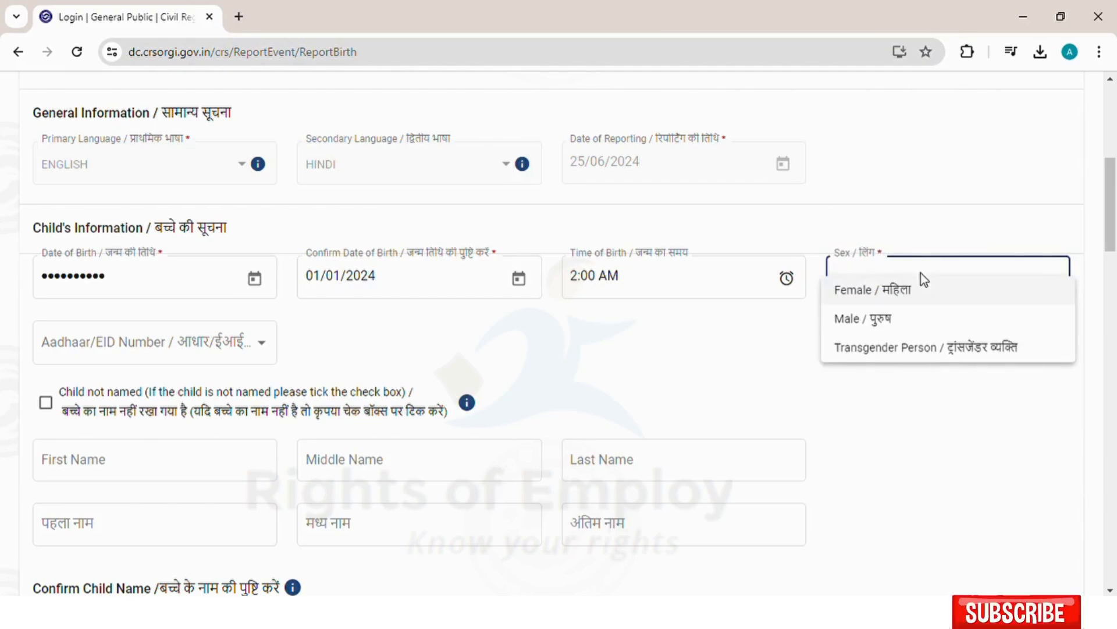
left_click(905, 326)
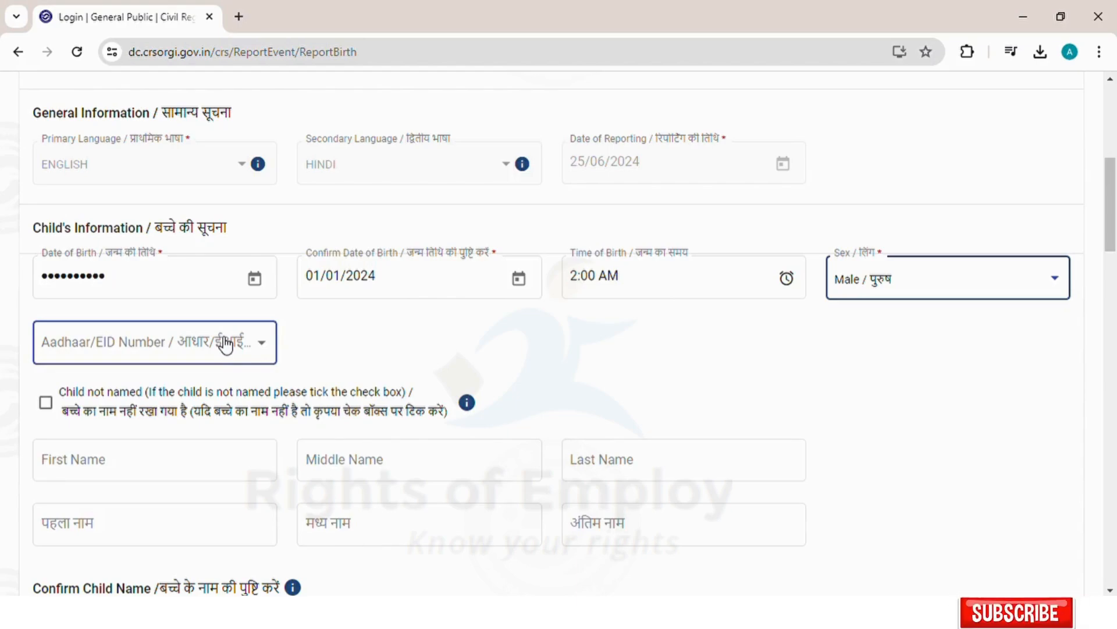
scroll(215, 344, "down", 3)
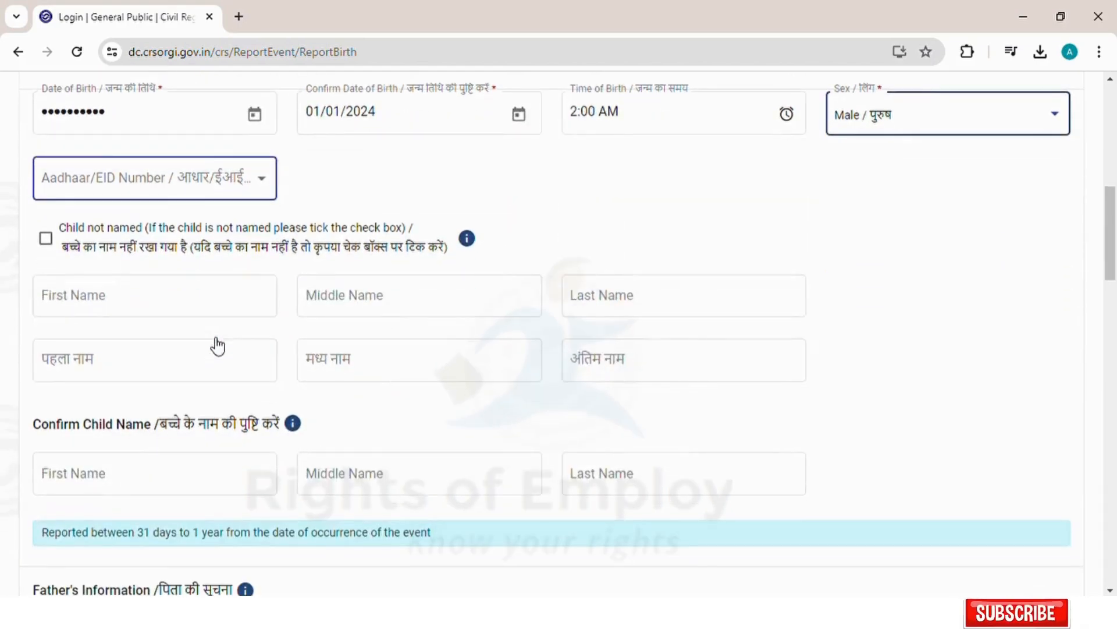
- Tick the 'Child not named' checkbox so the child's name fields are dropped
left_click(212, 344)
scroll(212, 344, "down", 1)
left_click(212, 344)
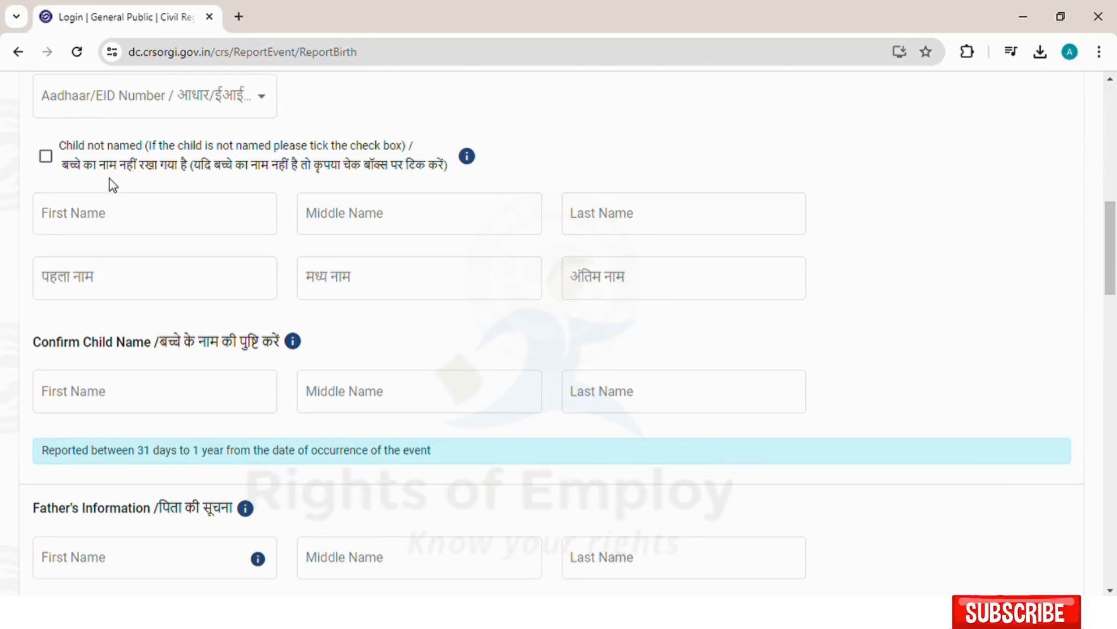
left_click(123, 217)
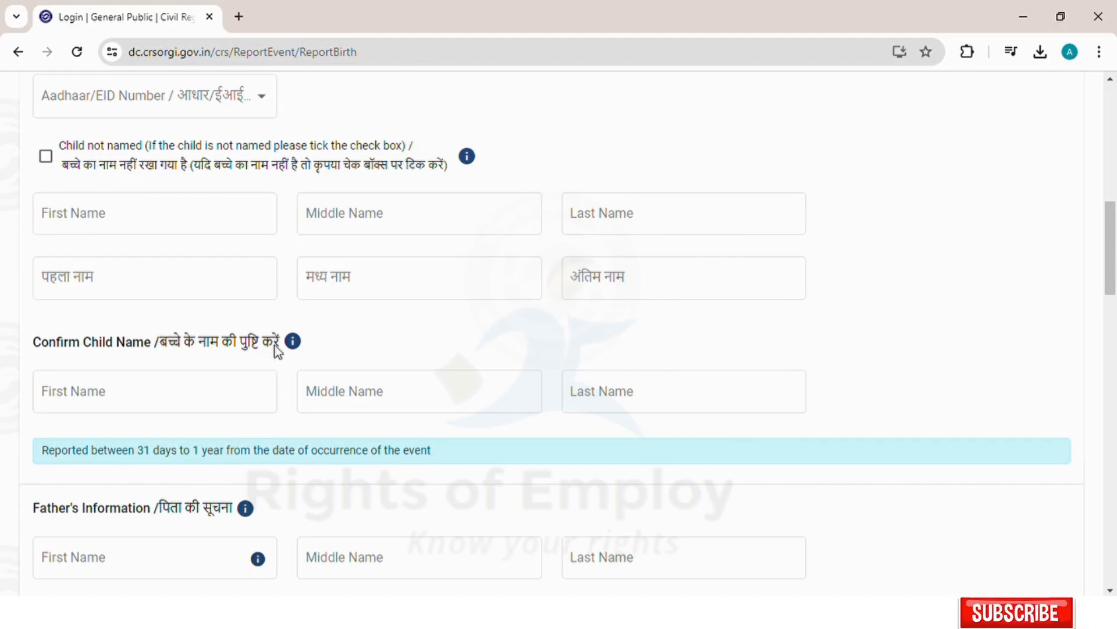
left_click(55, 157)
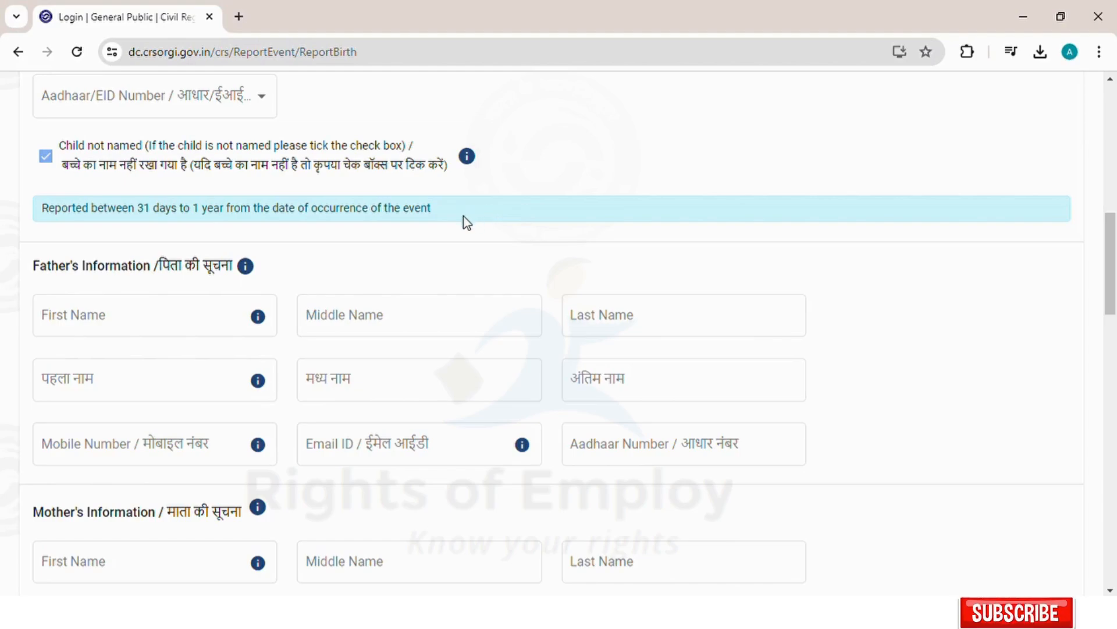
- Enter the father's first name, correcting a typo, and check its Hindi version
scroll(466, 223, "down", 1)
left_click(119, 243)
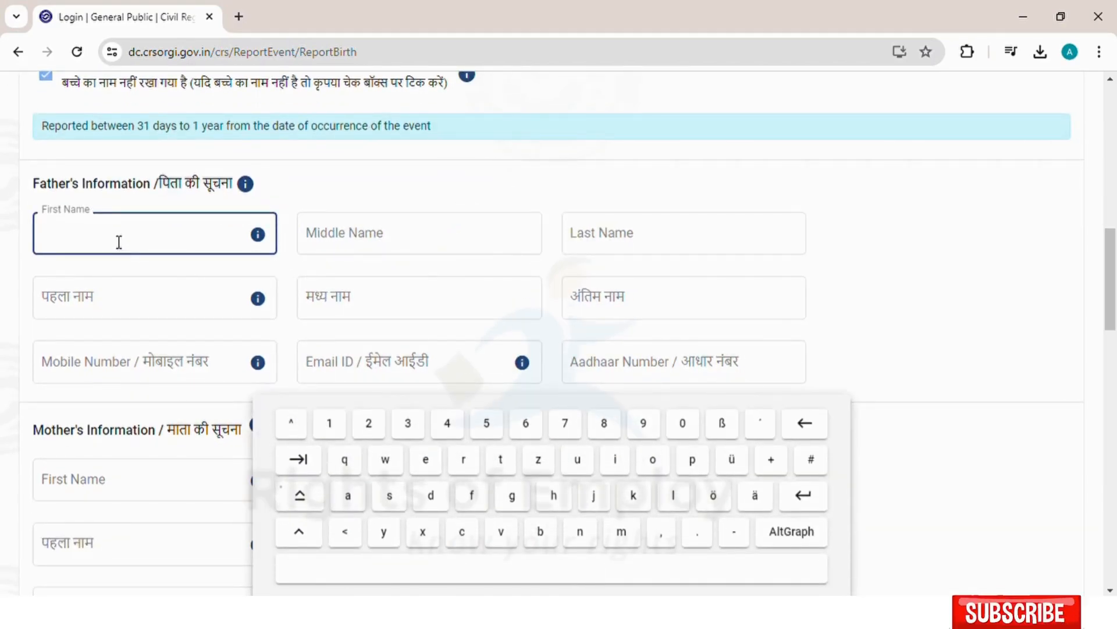
type("Ra")
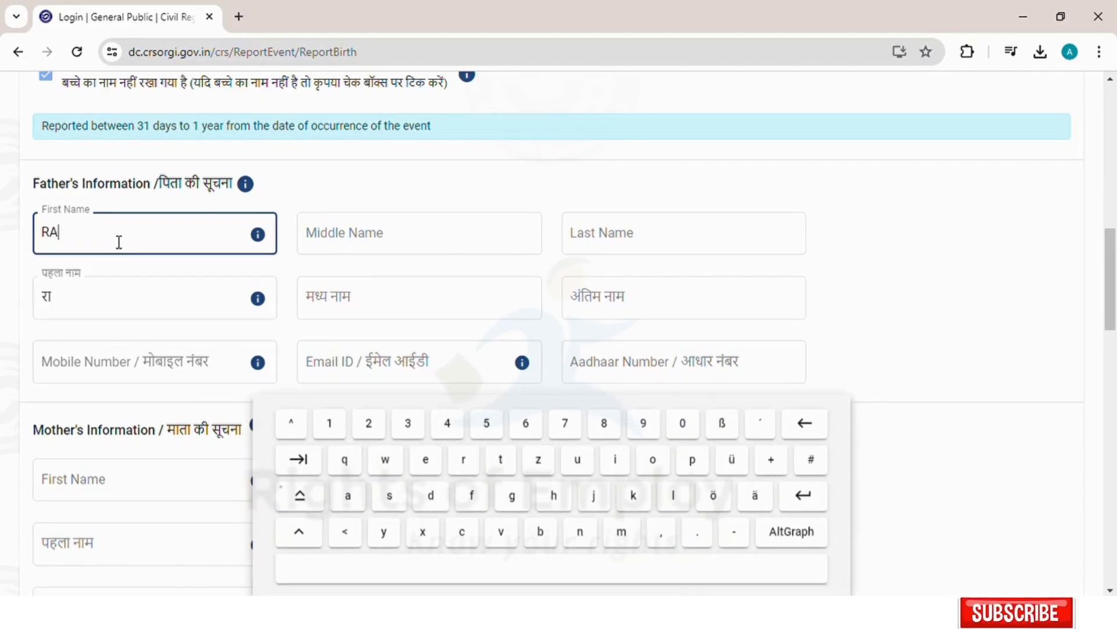
key("BackSpace")
key("BackSpace")
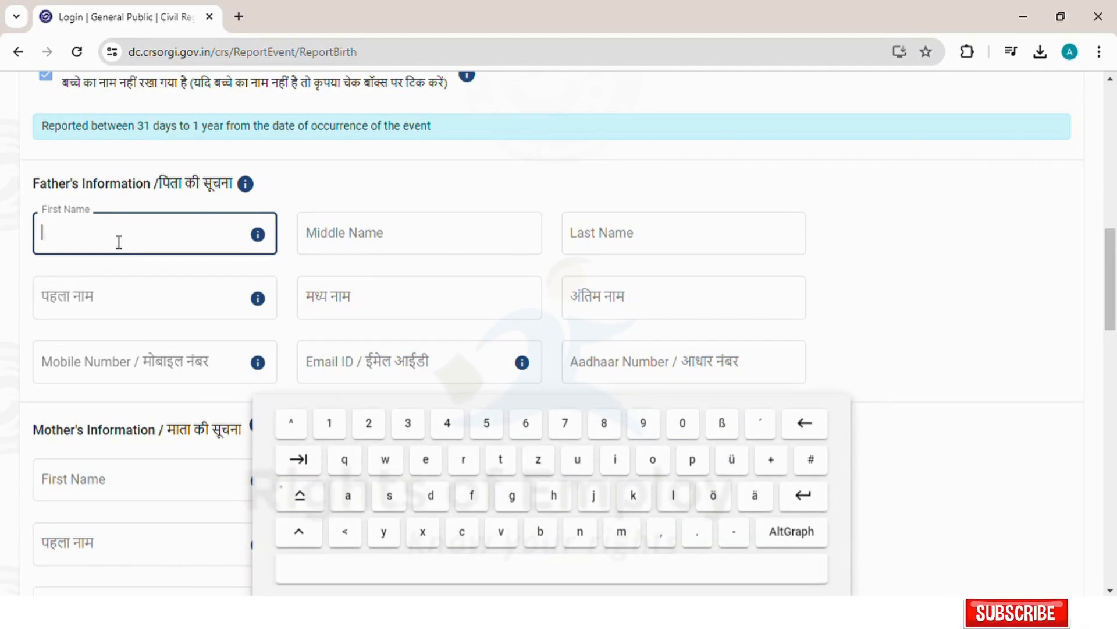
type("LAKAHN")
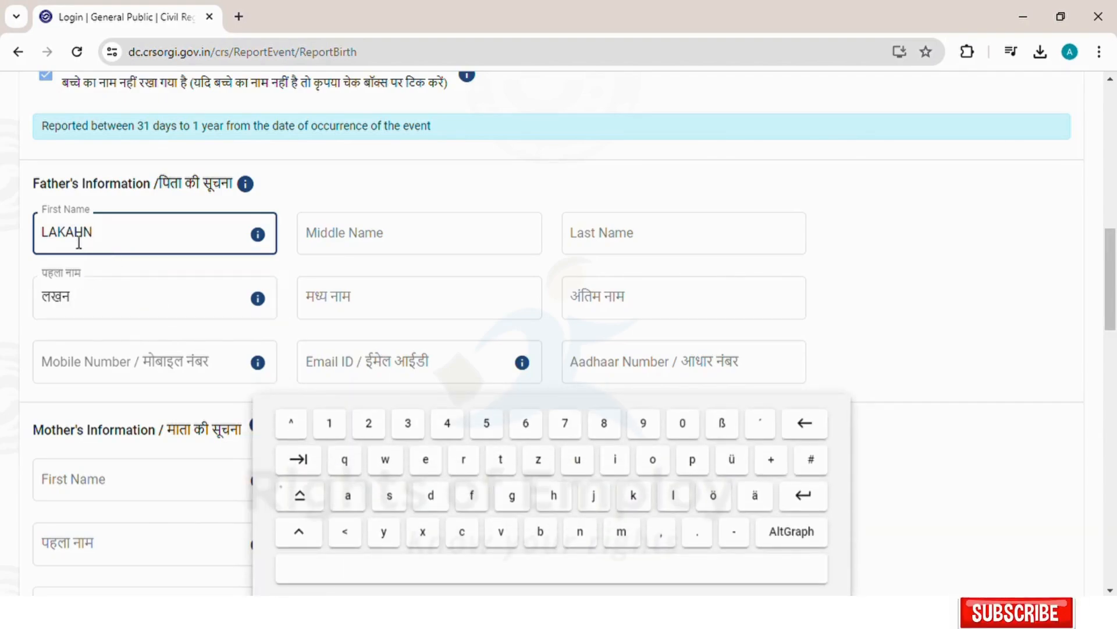
left_click(142, 310)
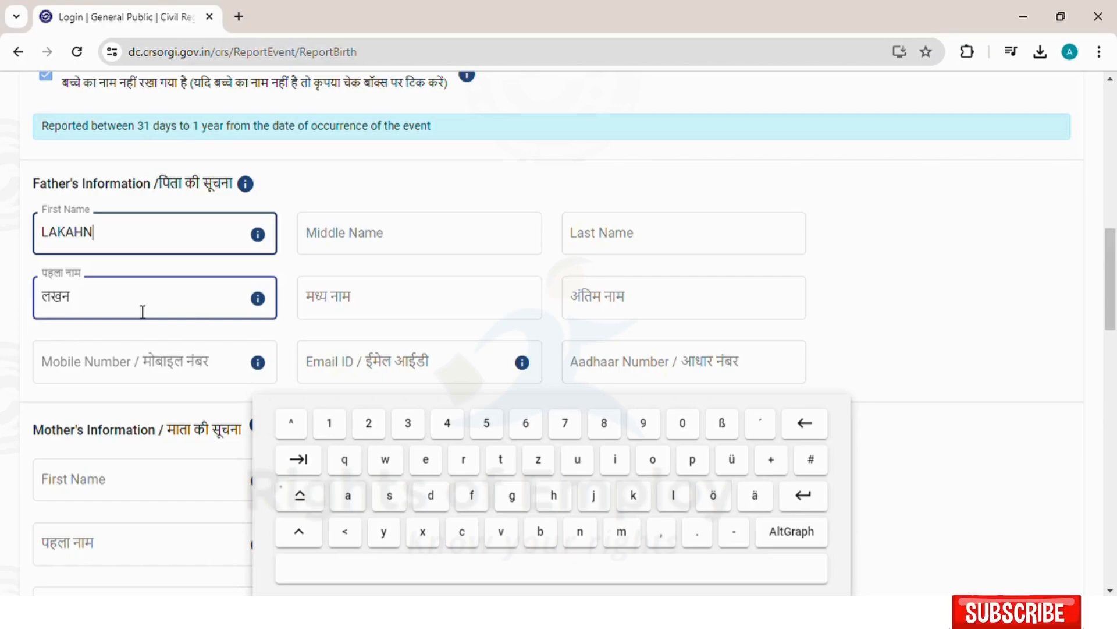
- Leave the father's mobile, e-mail and Aadhaar fields blank
left_click(140, 344)
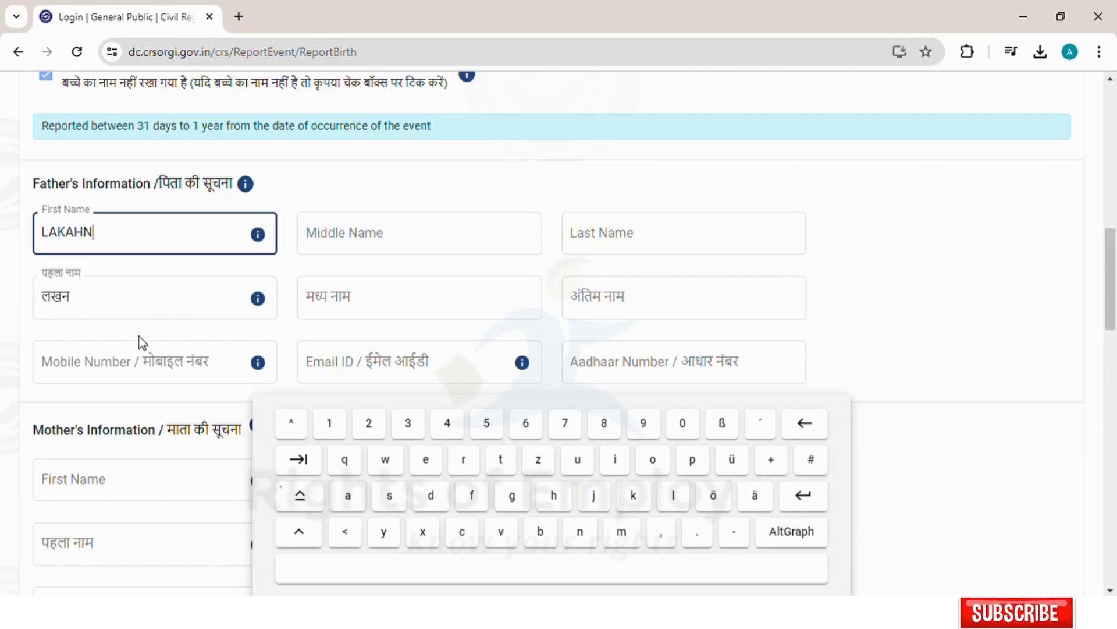
left_click(310, 366)
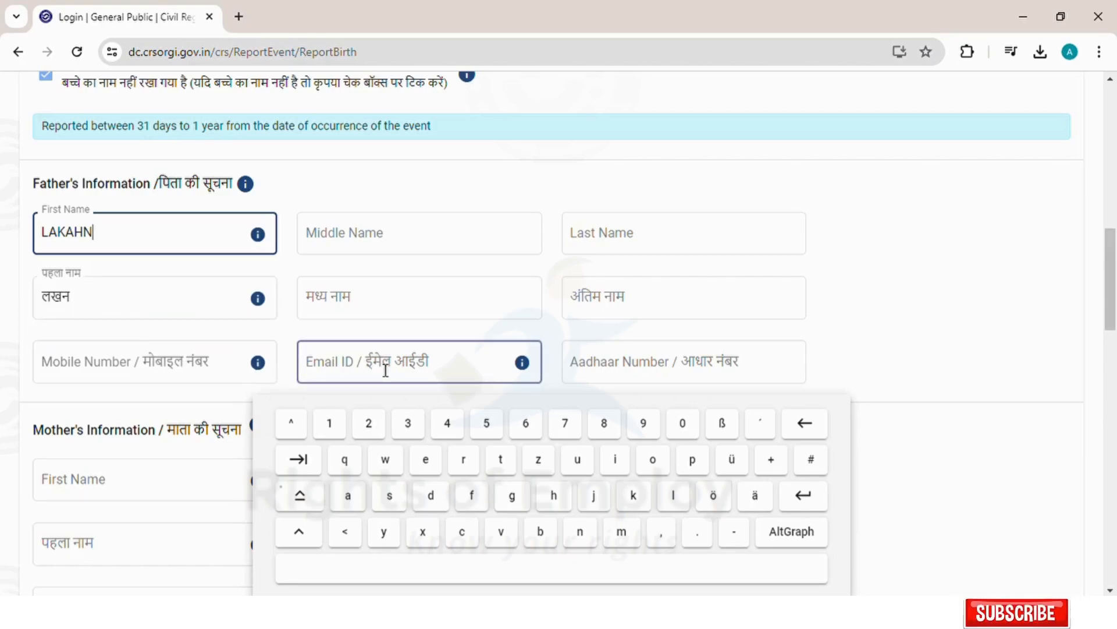
left_click(621, 360)
left_click(906, 326)
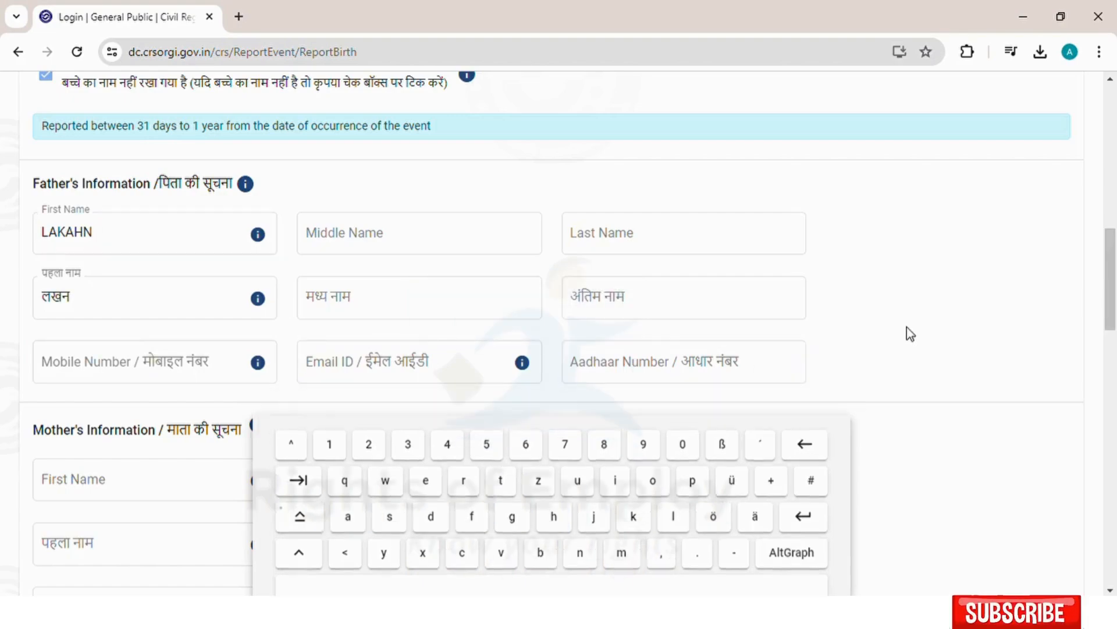
left_click(101, 378)
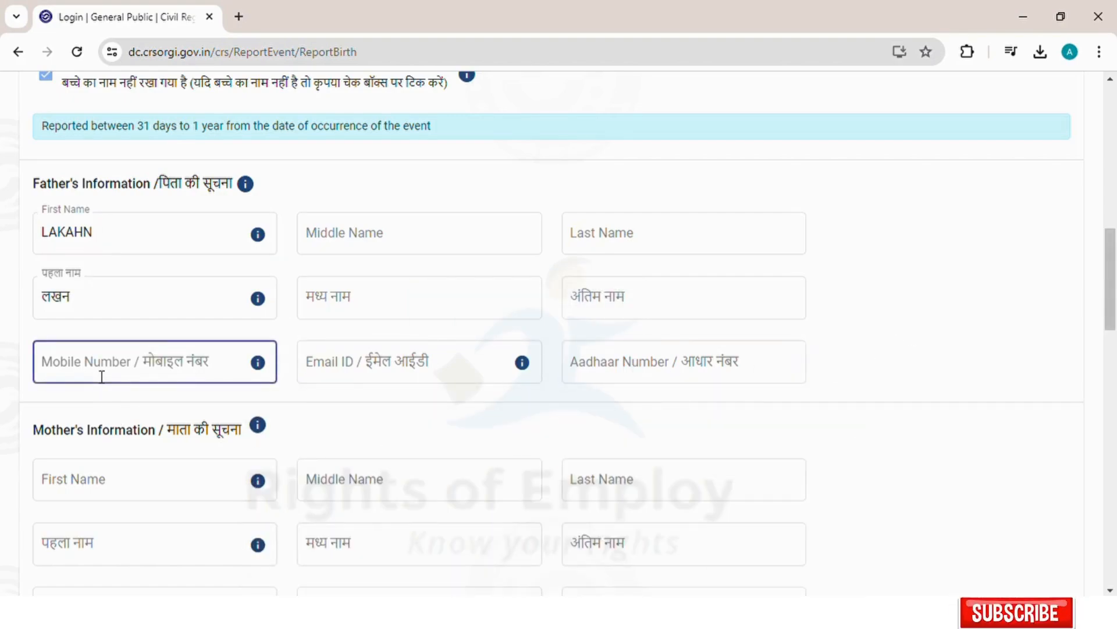
left_click(340, 366)
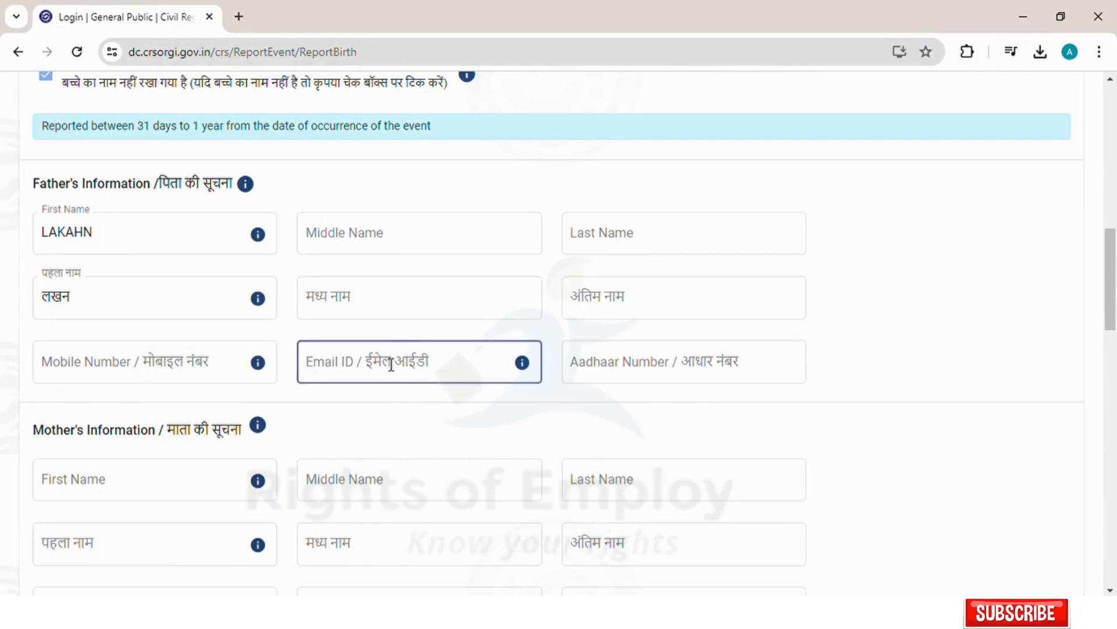
left_click(599, 375)
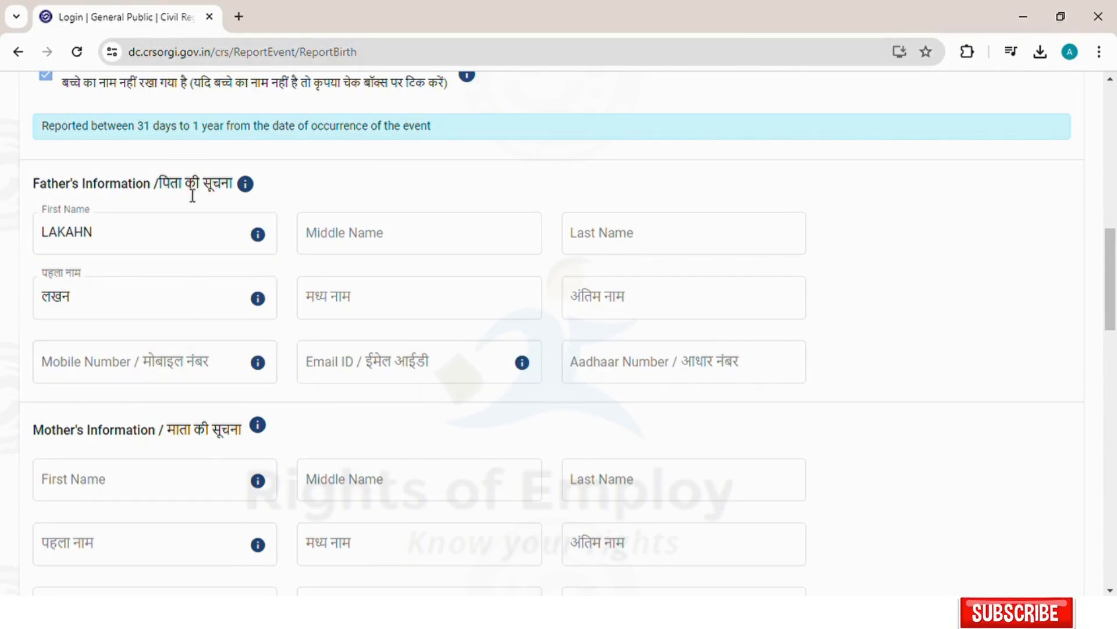
left_click(645, 363)
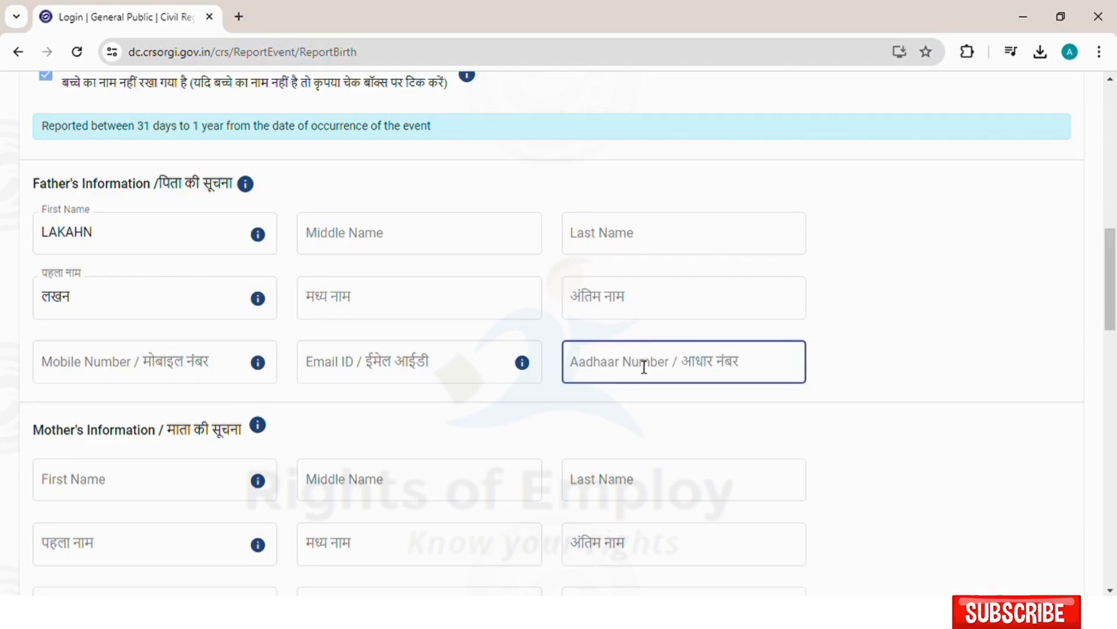
left_click(853, 373)
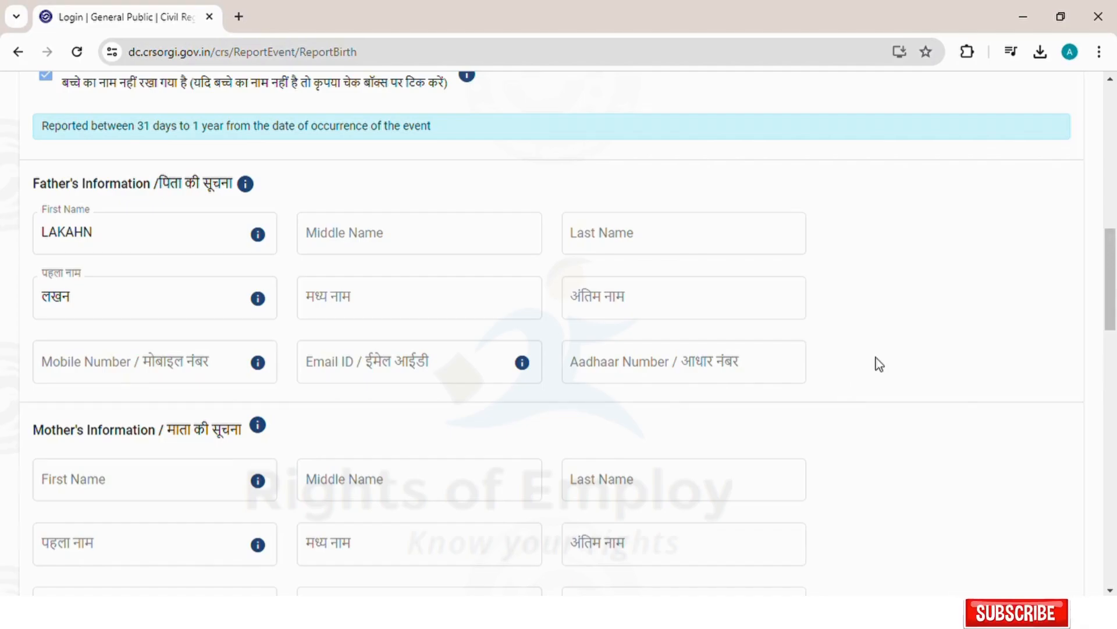
scroll(724, 343, "down", 4)
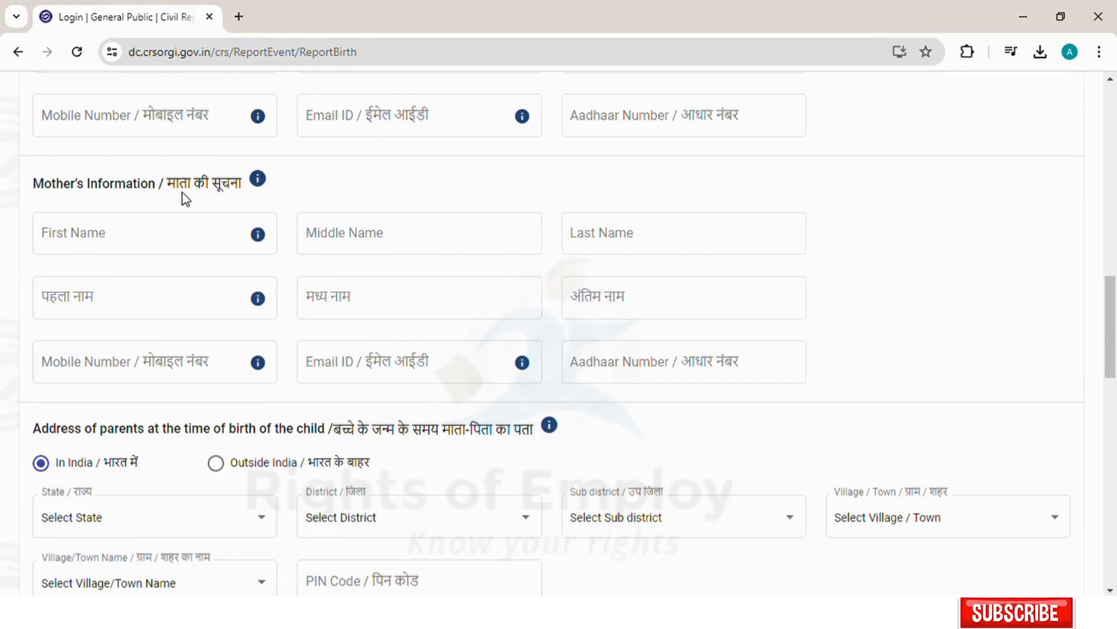
- Enter the mother's first name so its Hindi version converts, then scroll to the address fields
left_click(123, 240)
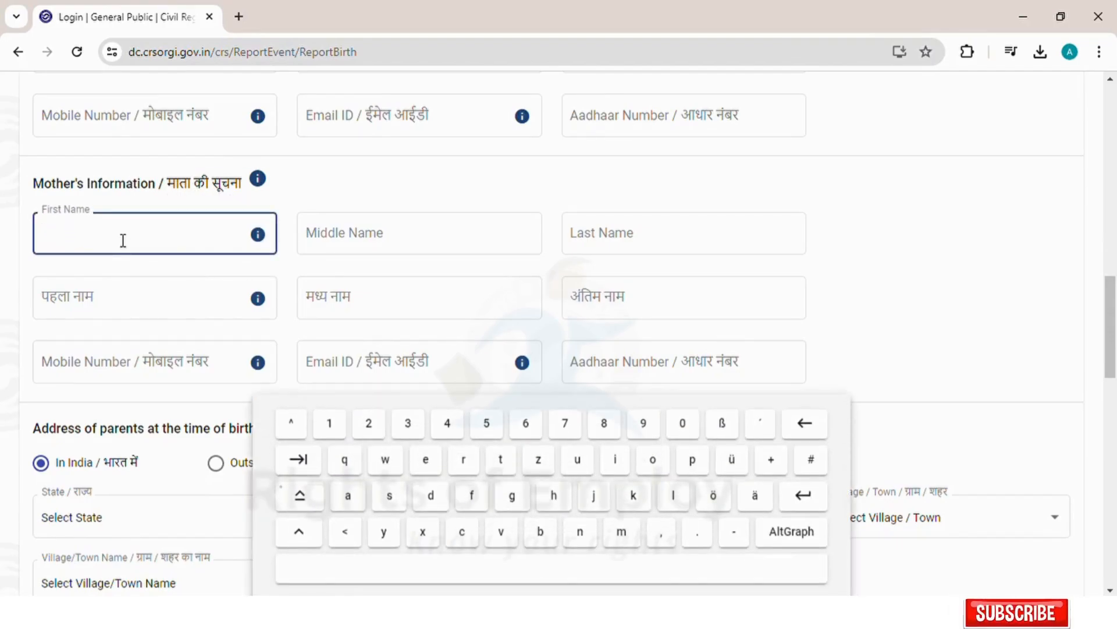
type("MEERA")
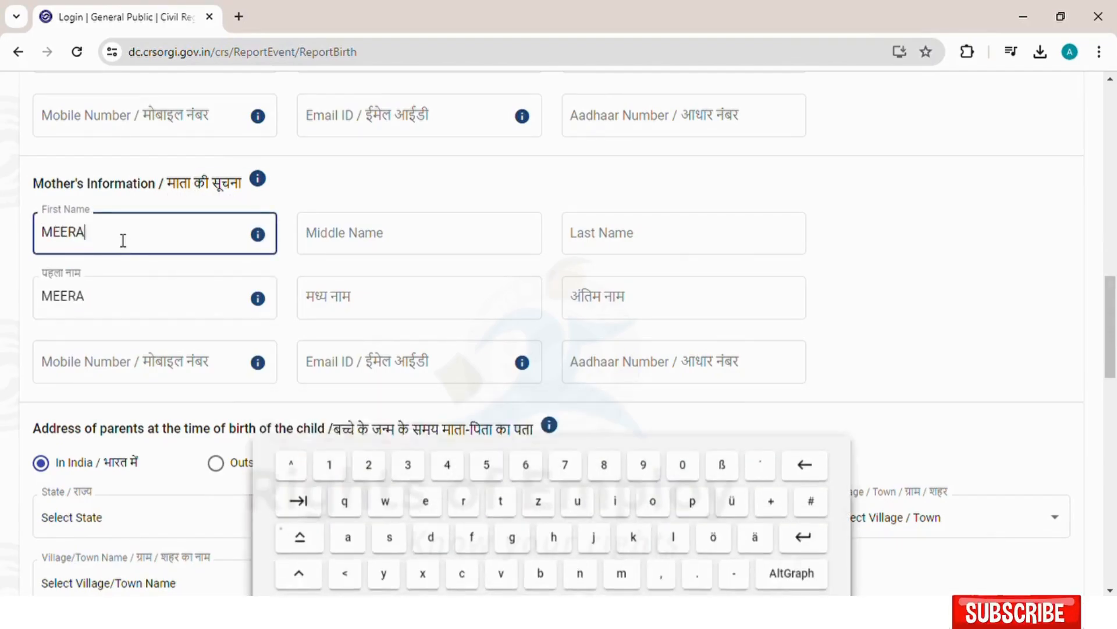
left_click(330, 197)
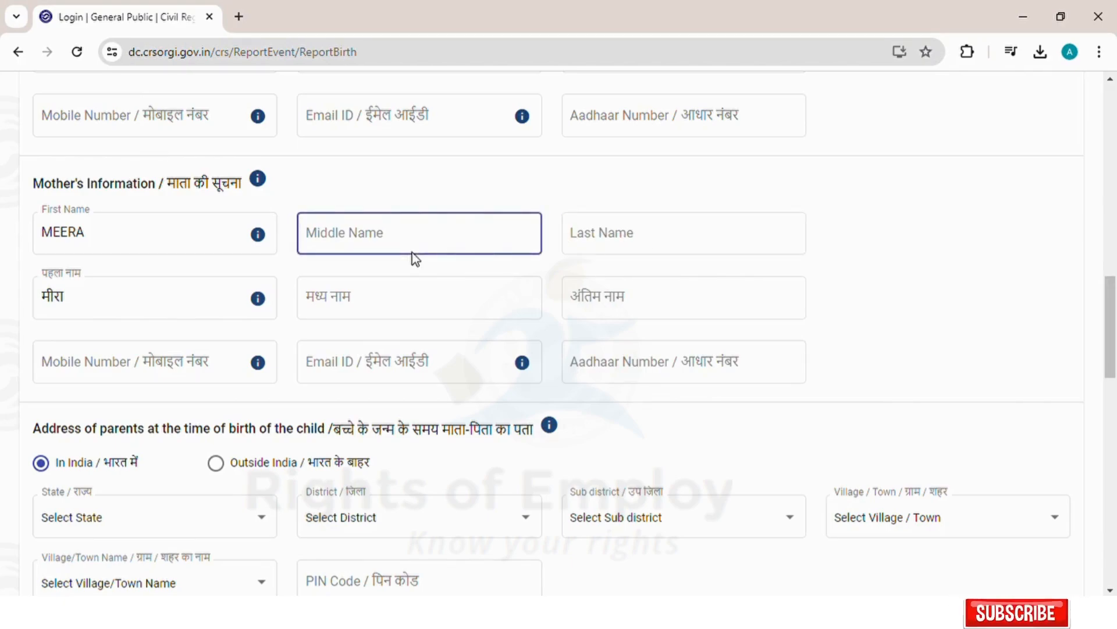
scroll(354, 281, "down", 2)
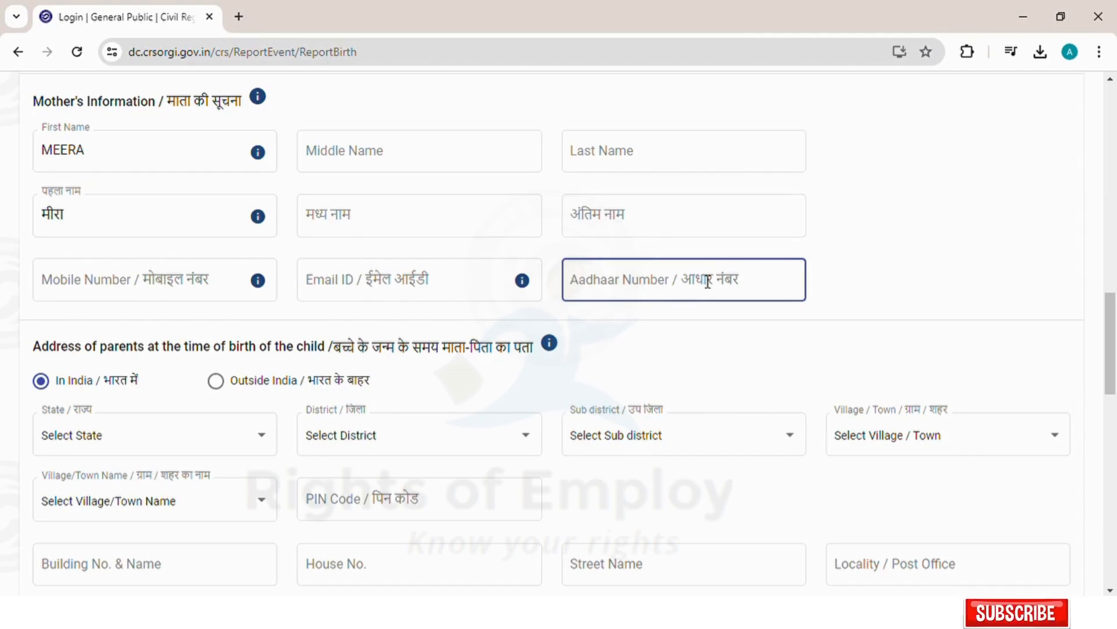
scroll(323, 309, "down", 3)
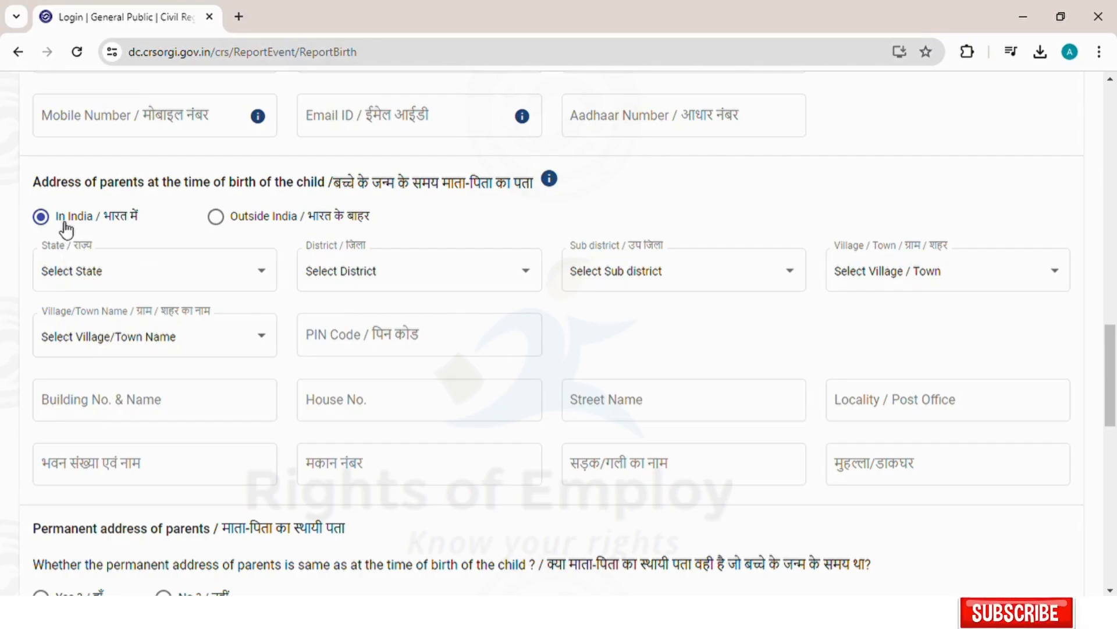
- Set the parents' address state to Uttar Pradesh, with Rae Bareli as district and sub district
left_click(174, 273)
scroll(180, 387, "down", 12)
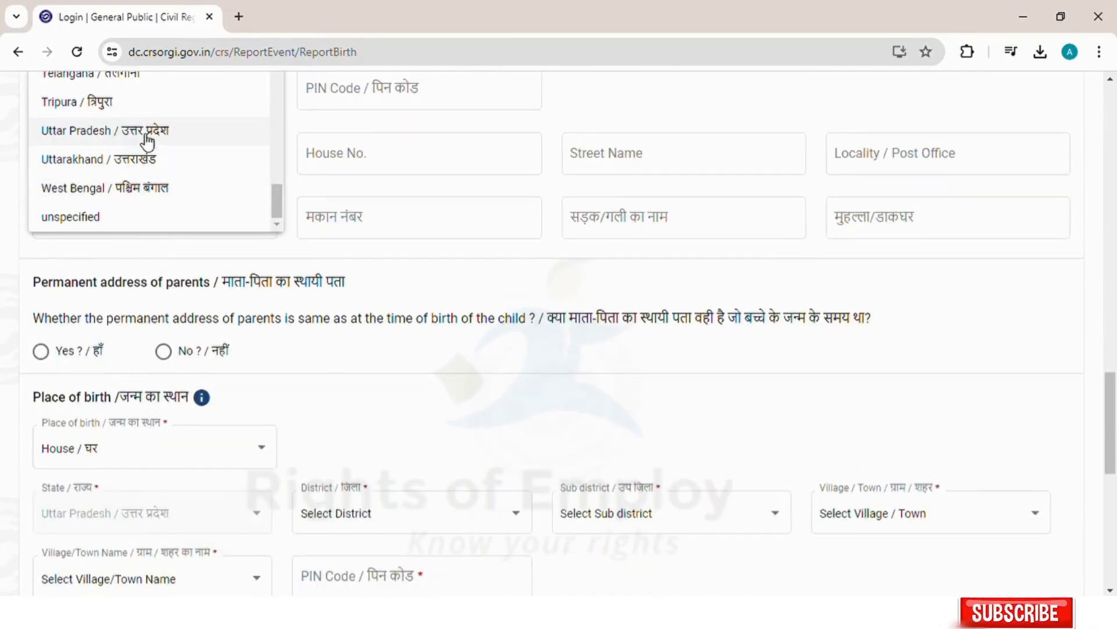
left_click(142, 130)
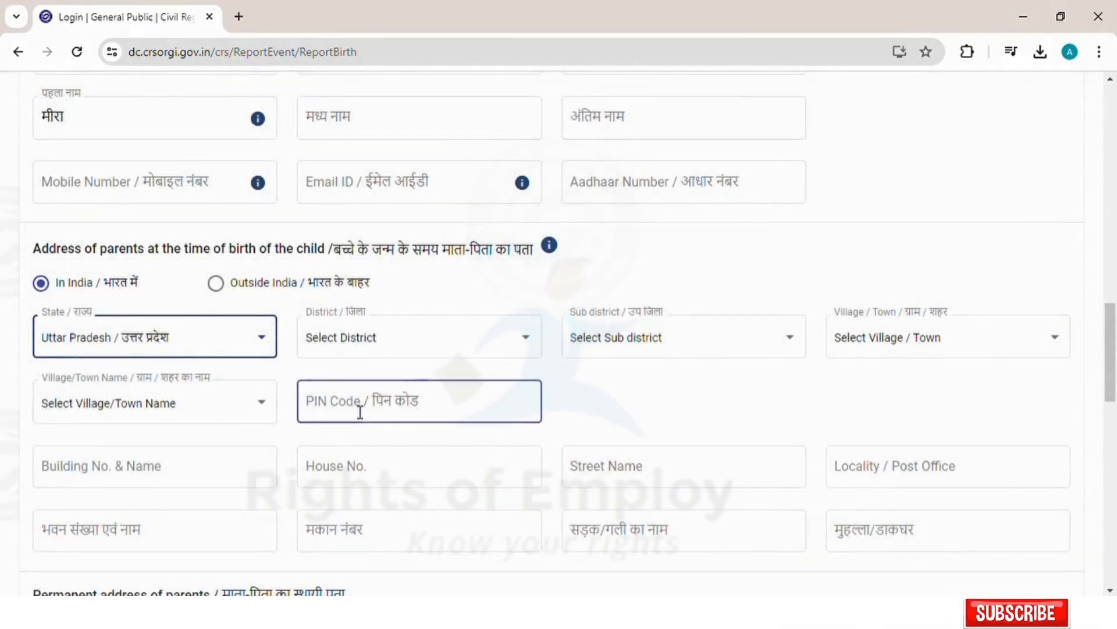
left_click(403, 337)
scroll(447, 474, "down", 20)
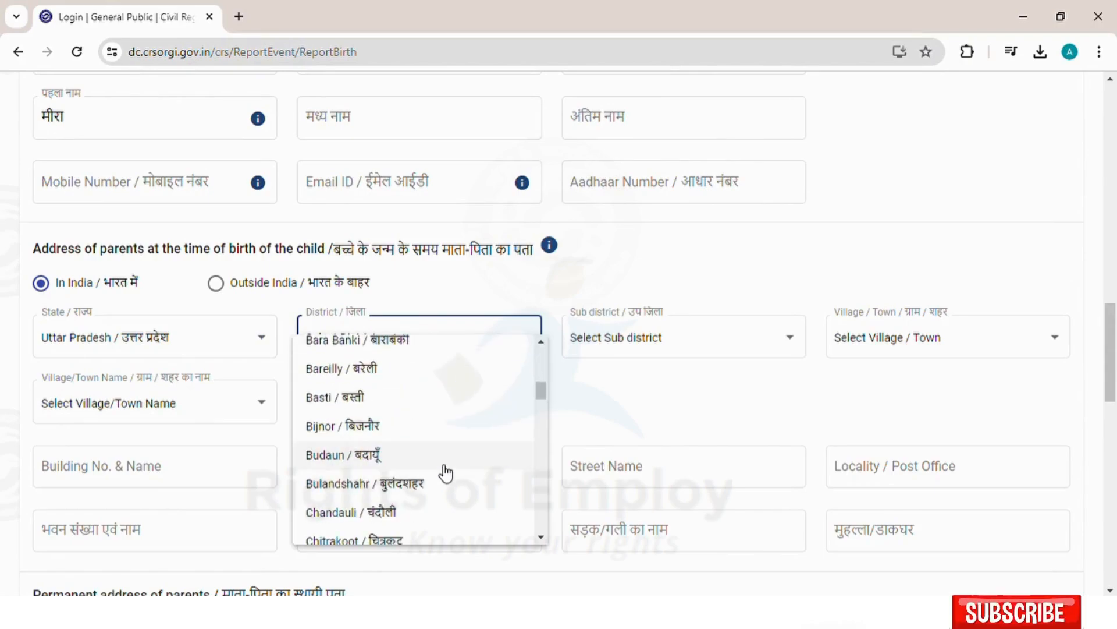
scroll(419, 463, "down", 5)
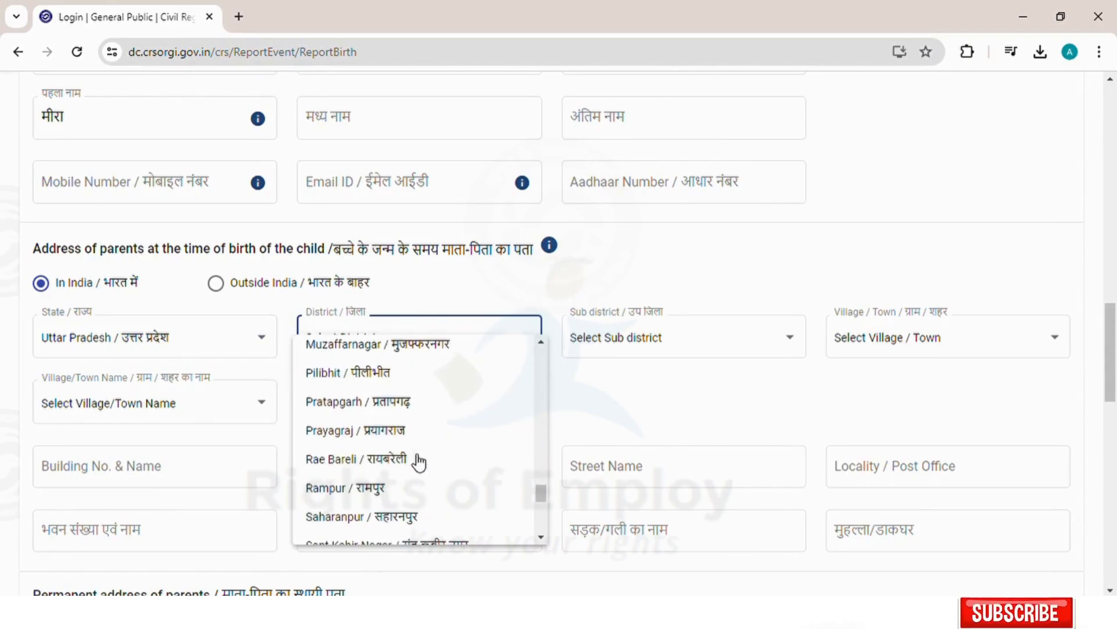
scroll(408, 460, "down", 3)
scroll(390, 448, "up", 1)
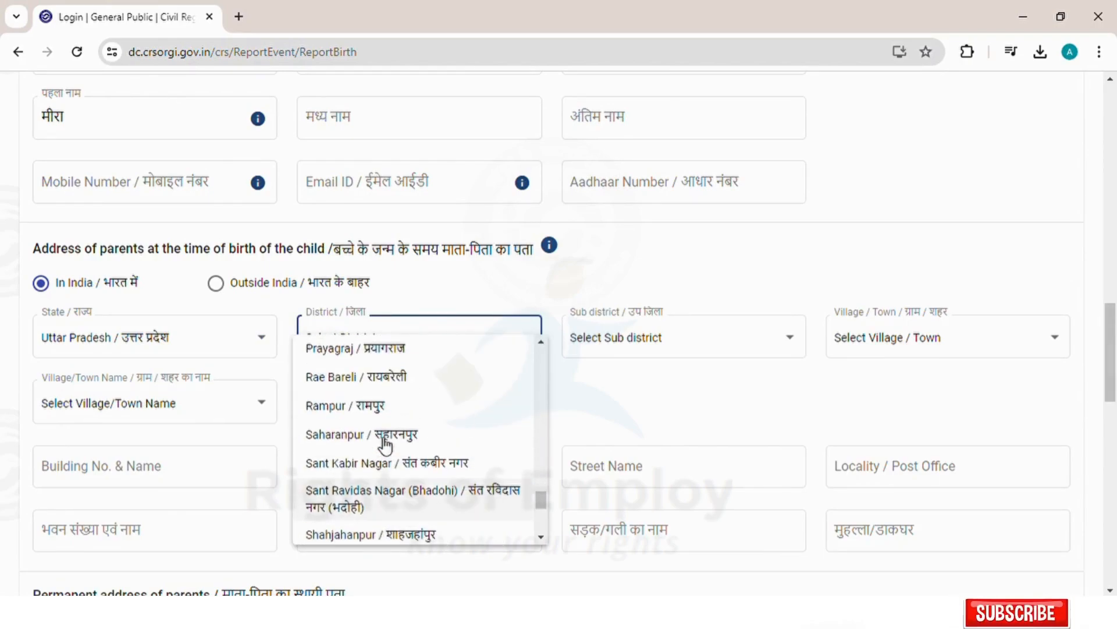
left_click(365, 379)
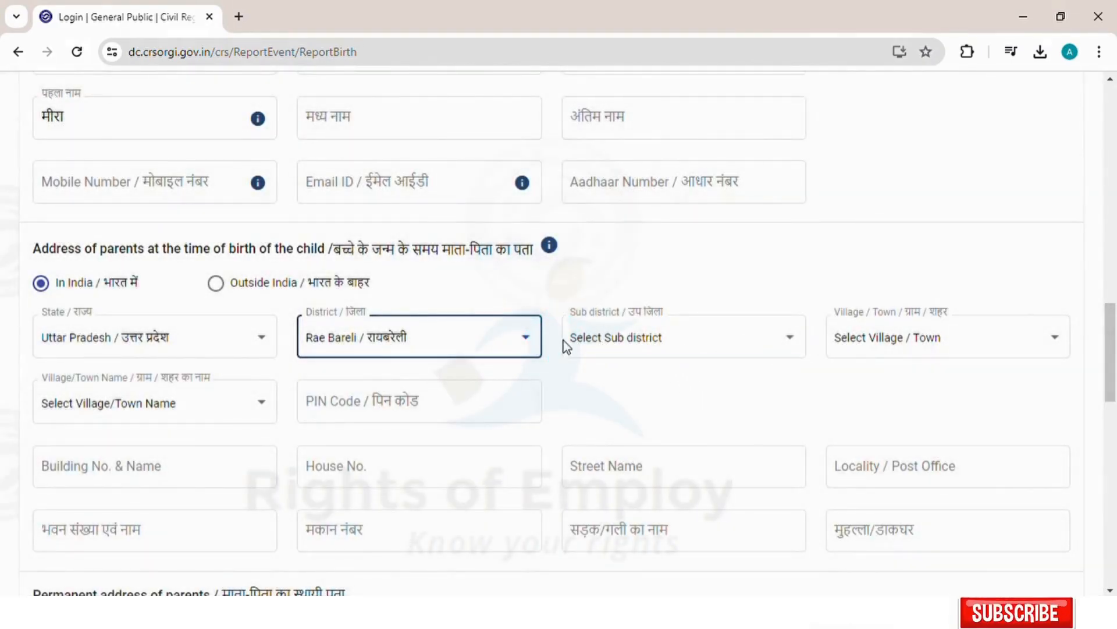
left_click(702, 340)
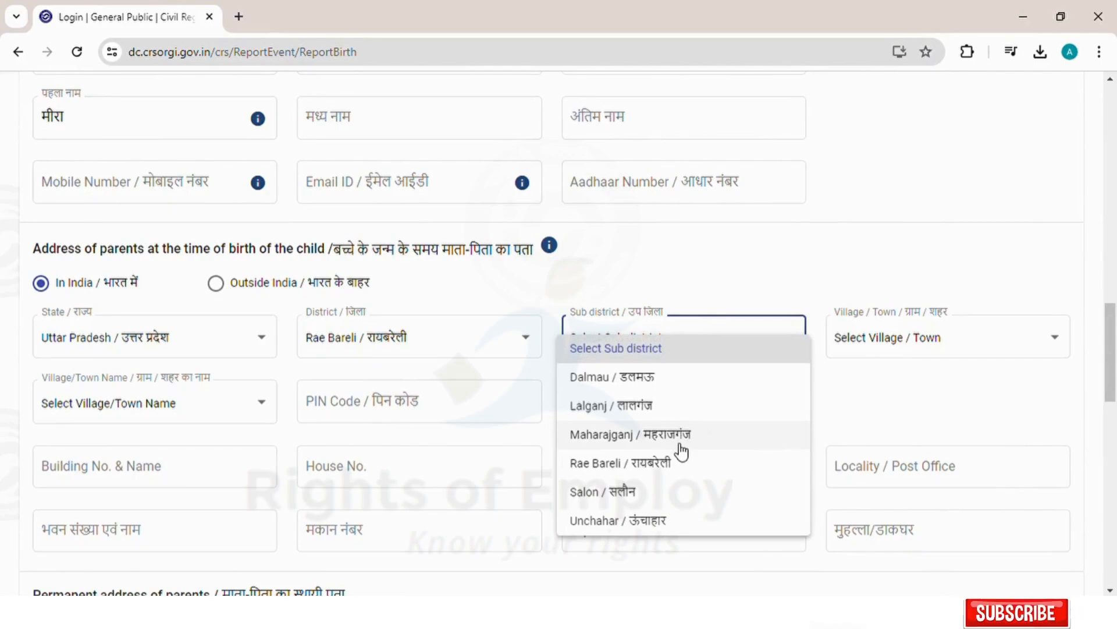
left_click(684, 465)
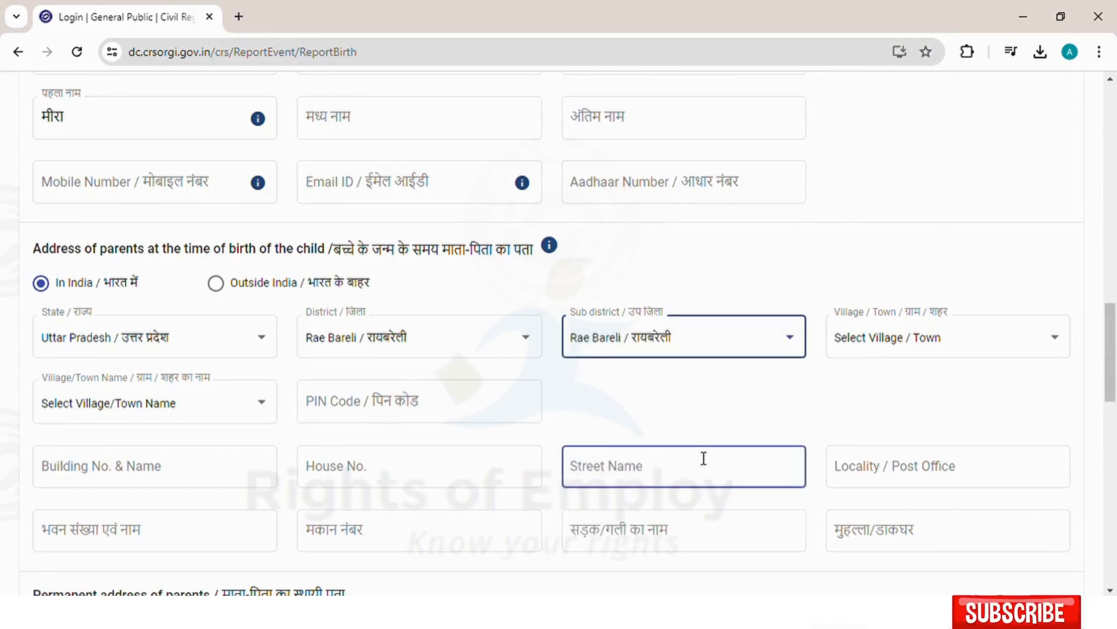
- Mark the address as a Village and select Khurhati as the village name
left_click(965, 349)
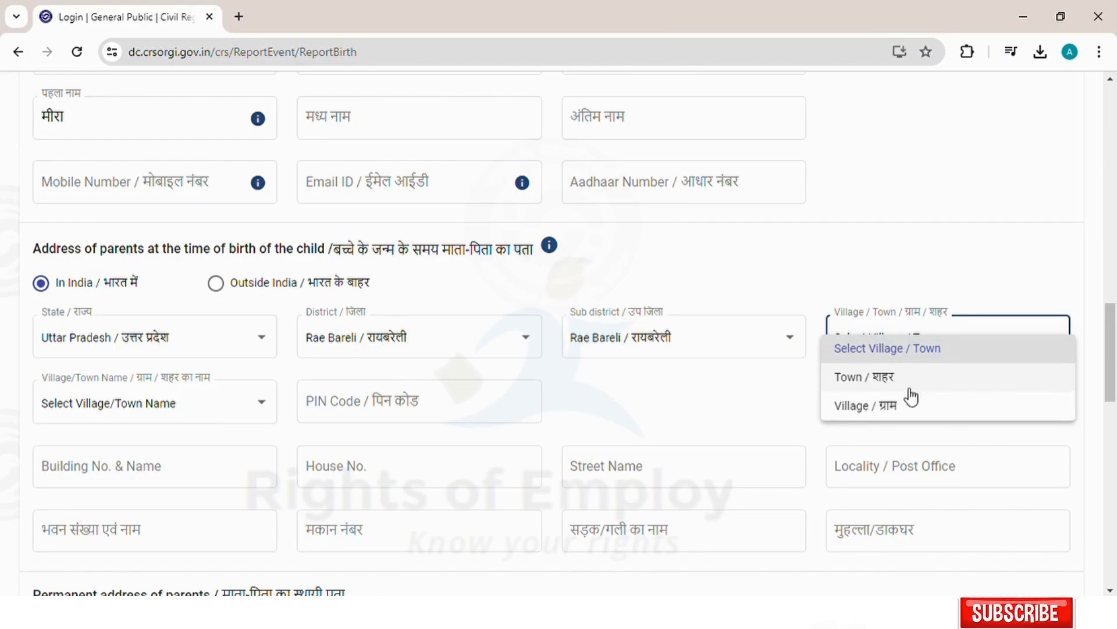
left_click(879, 407)
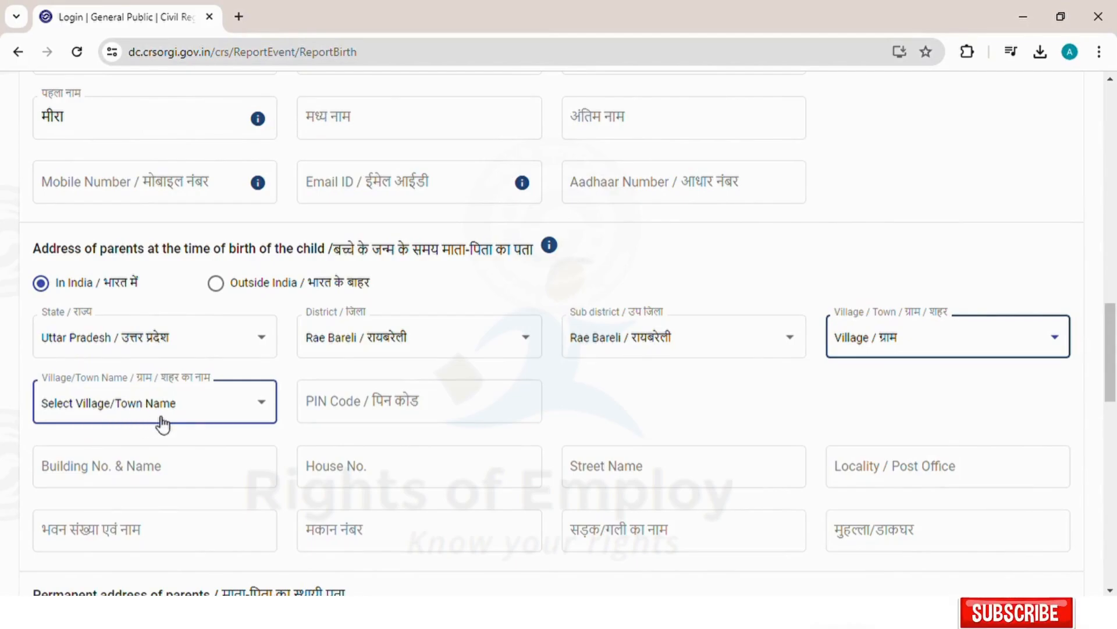
left_click(162, 420)
scroll(156, 379, "down", 5)
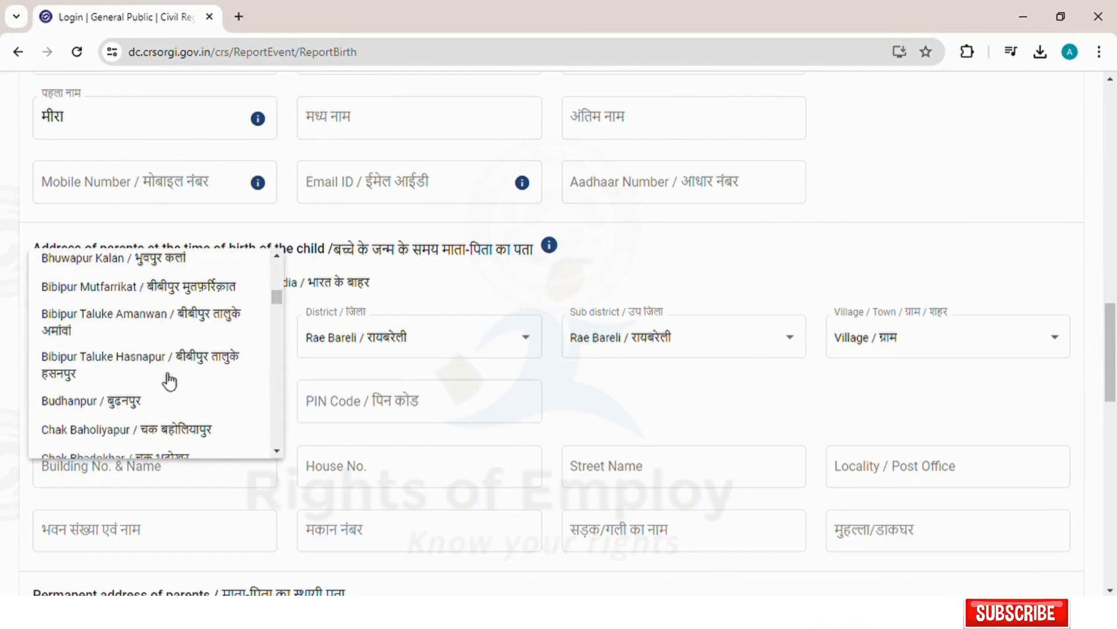
scroll(169, 380, "down", 3)
scroll(175, 379, "down", 10)
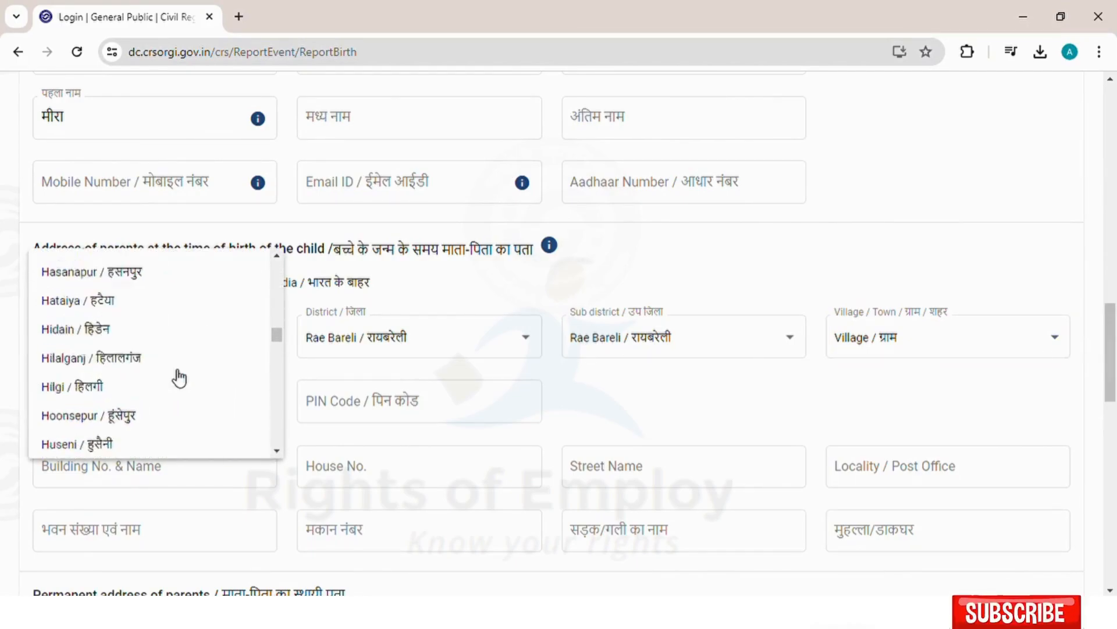
scroll(179, 378, "down", 10)
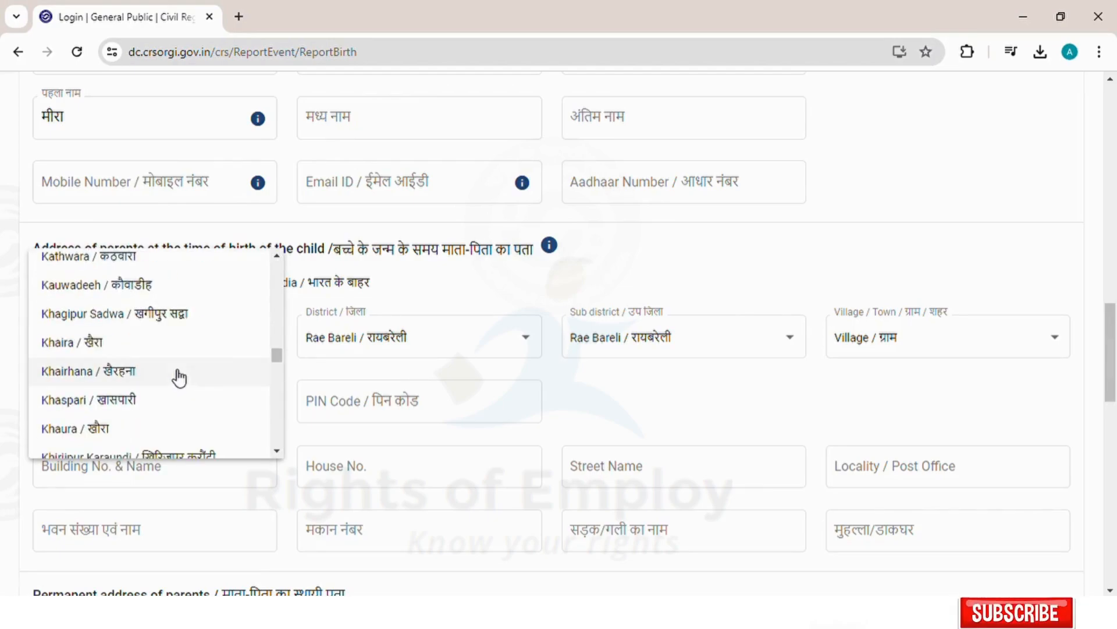
scroll(179, 378, "down", 3)
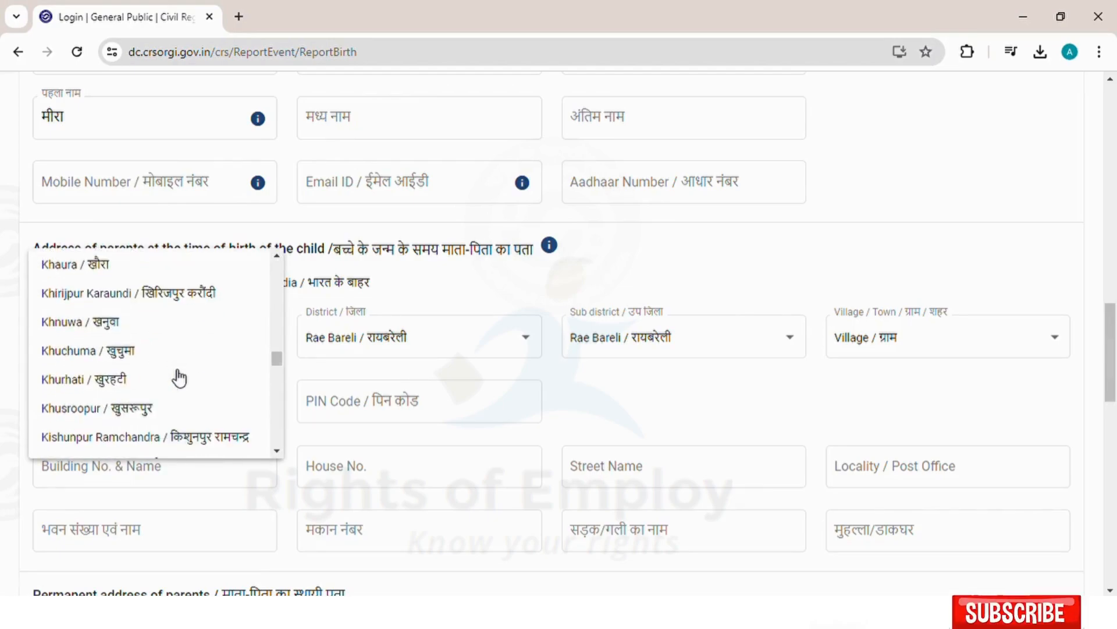
left_click(129, 381)
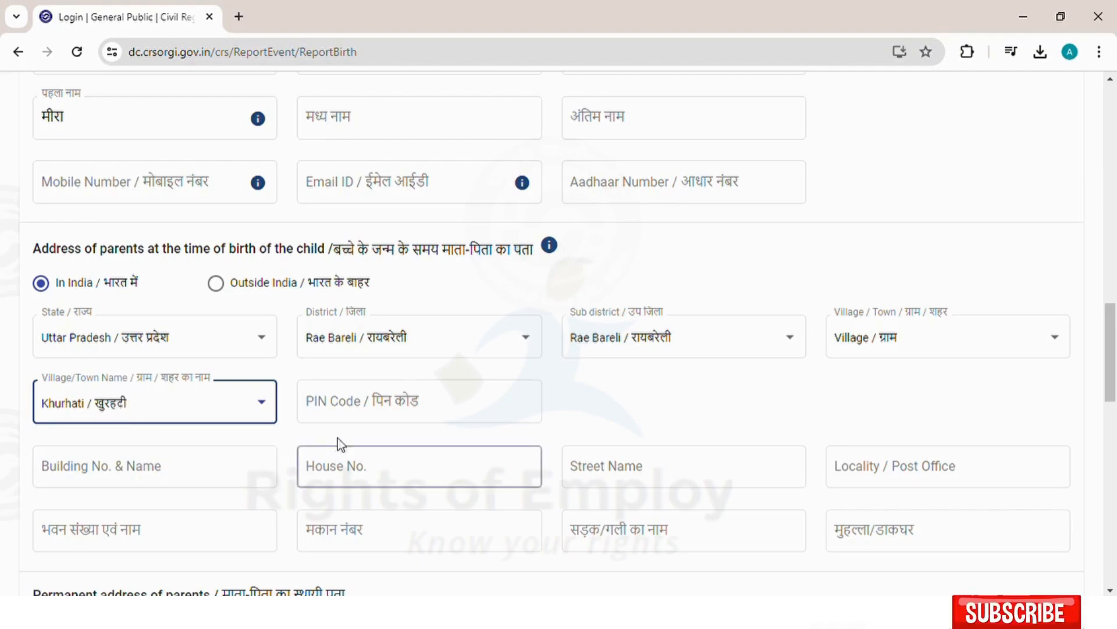
left_click(344, 399)
- Enter 229128 as the address PIN code, fixing the mistyped digits
type("22")
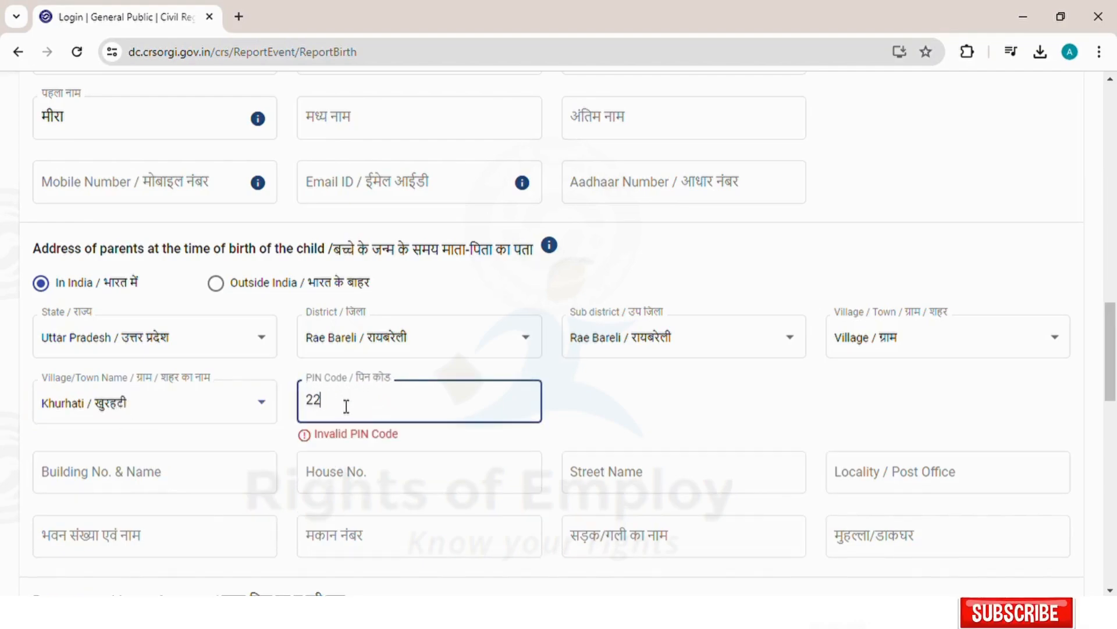
type("9912")
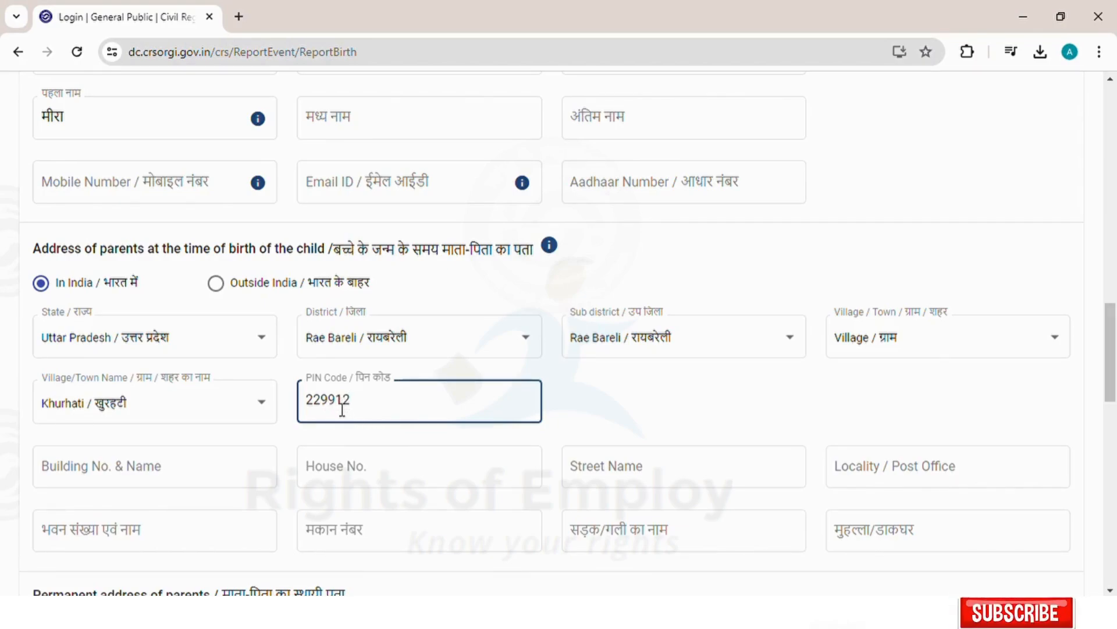
key("BackSpace")
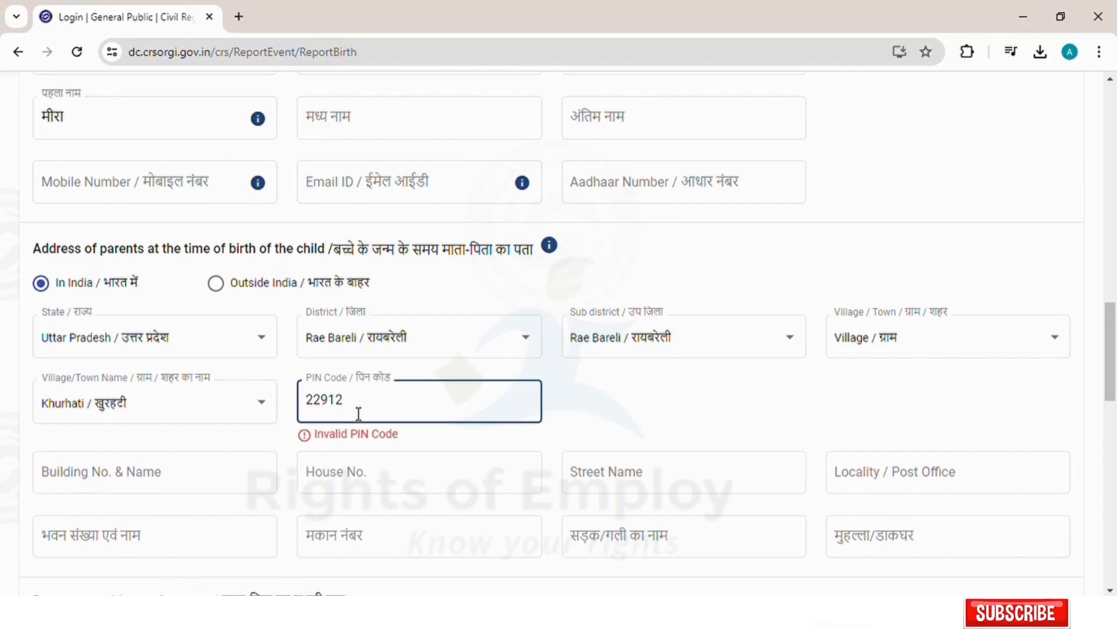
type("8")
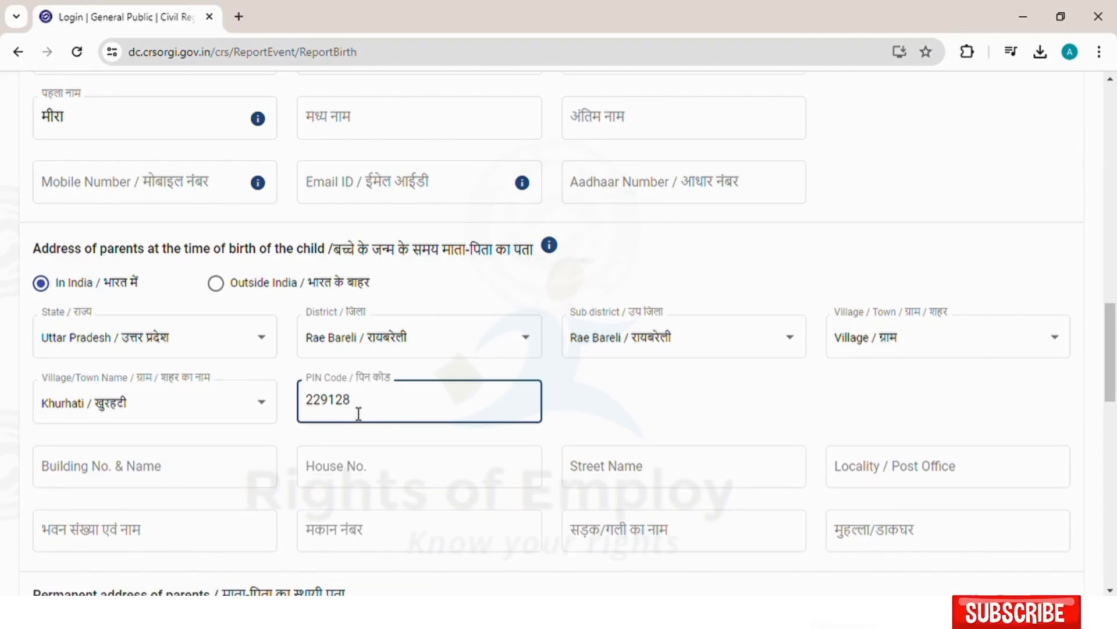
scroll(636, 421, "down", 3)
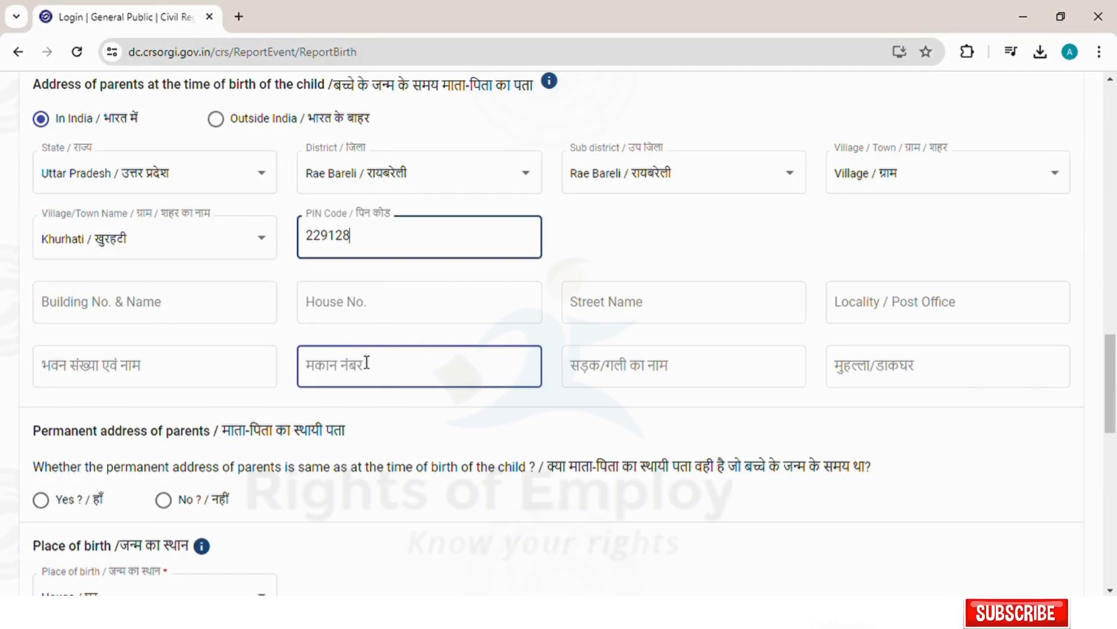
scroll(367, 363, "down", 4)
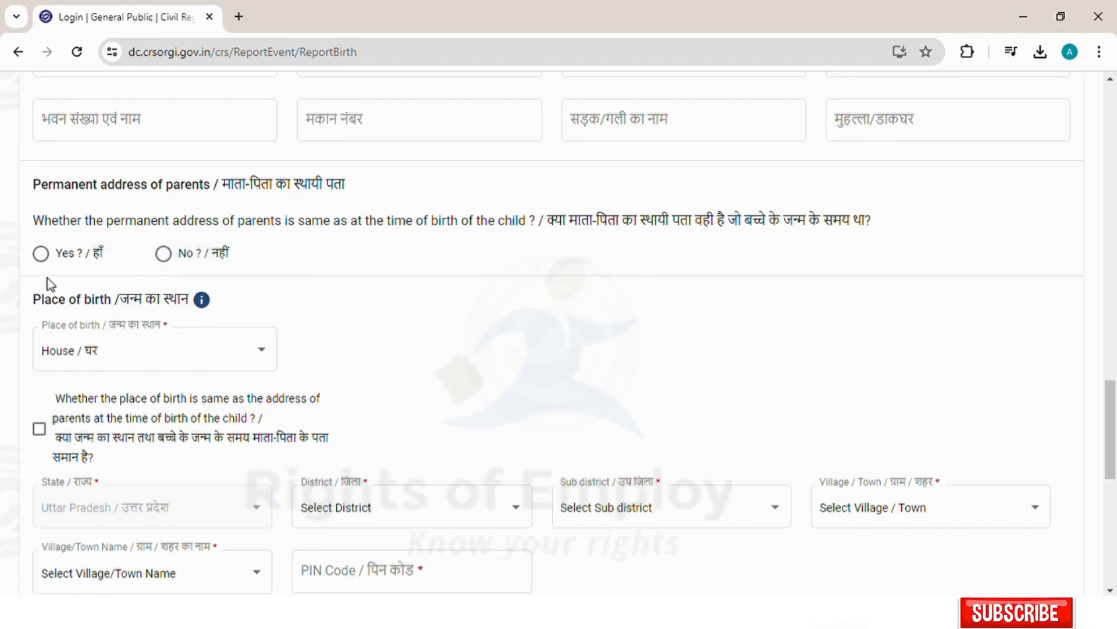
- Answer Yes for unchanged permanent address, set place of birth to Others, and use the parents' address
left_click(41, 253)
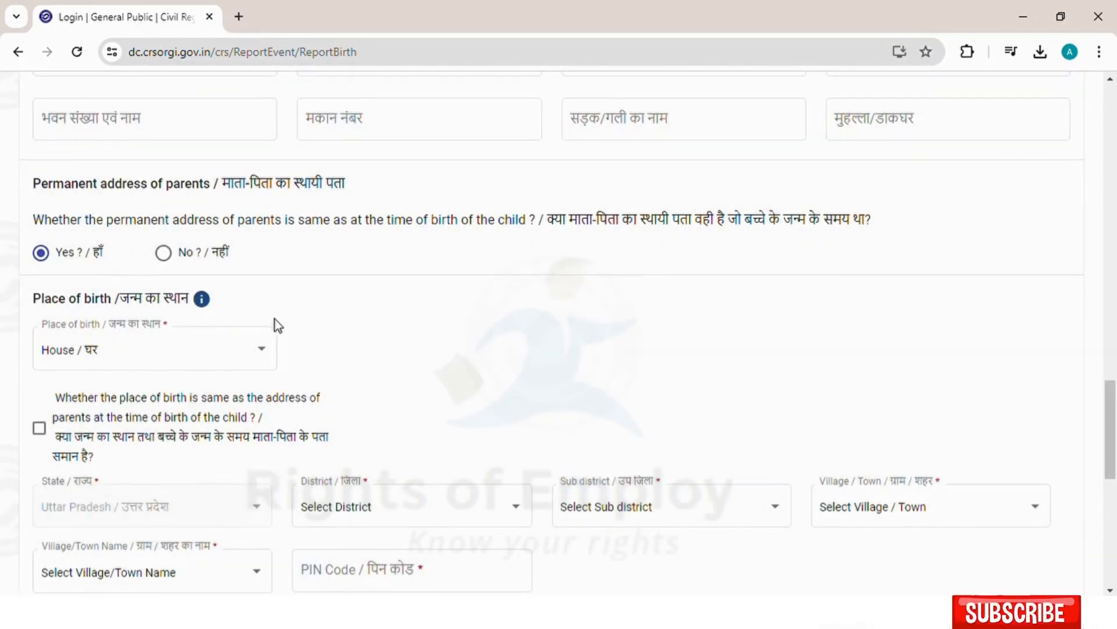
scroll(274, 319, "down", 1)
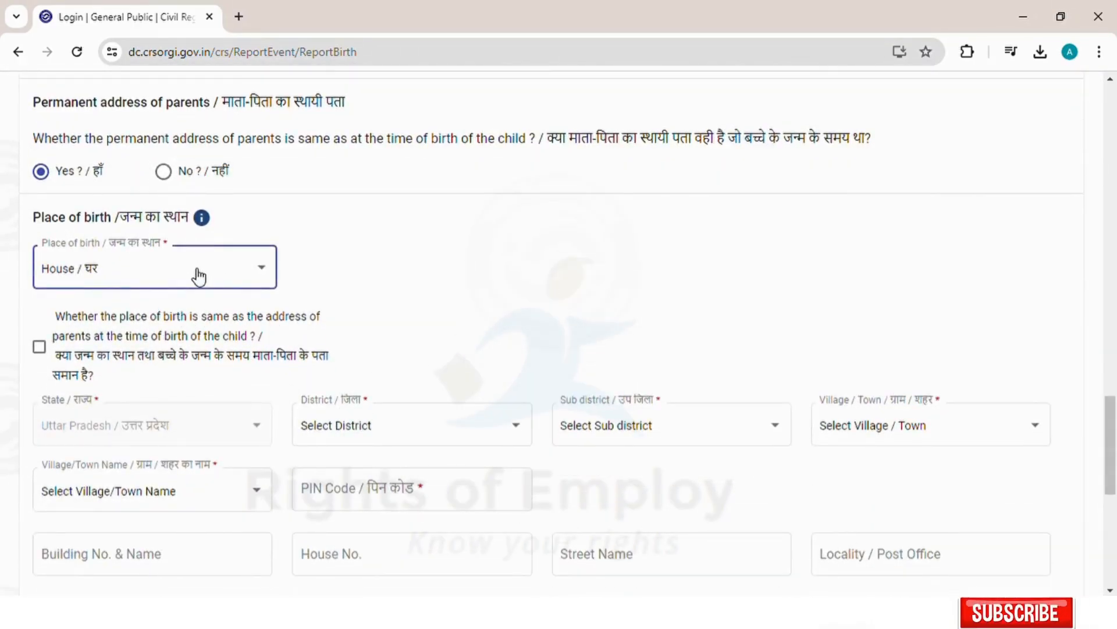
left_click(160, 278)
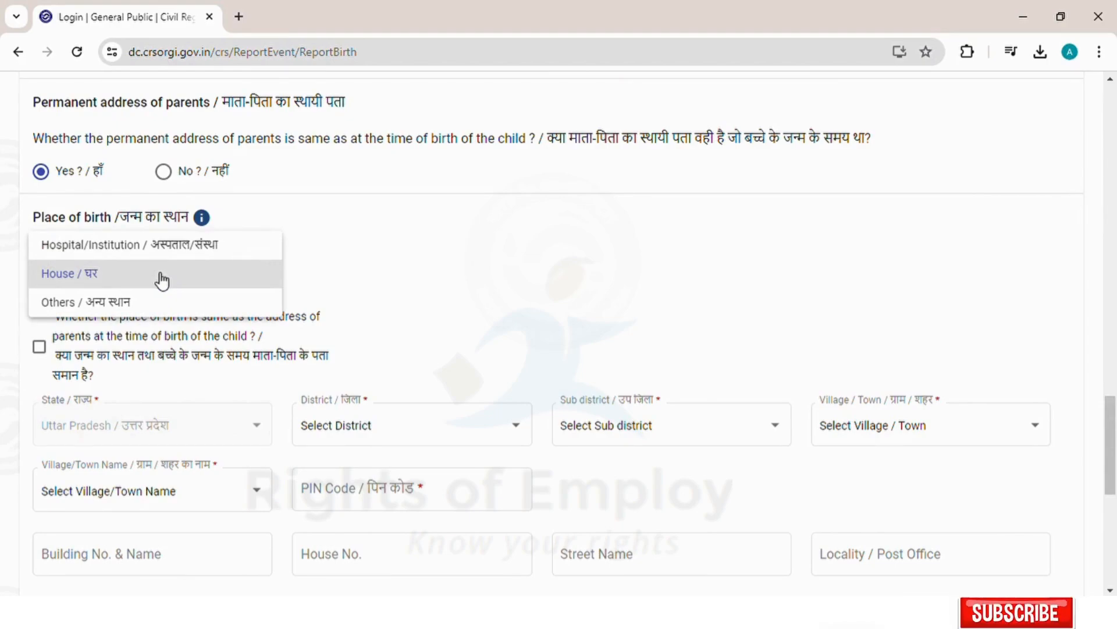
left_click(136, 305)
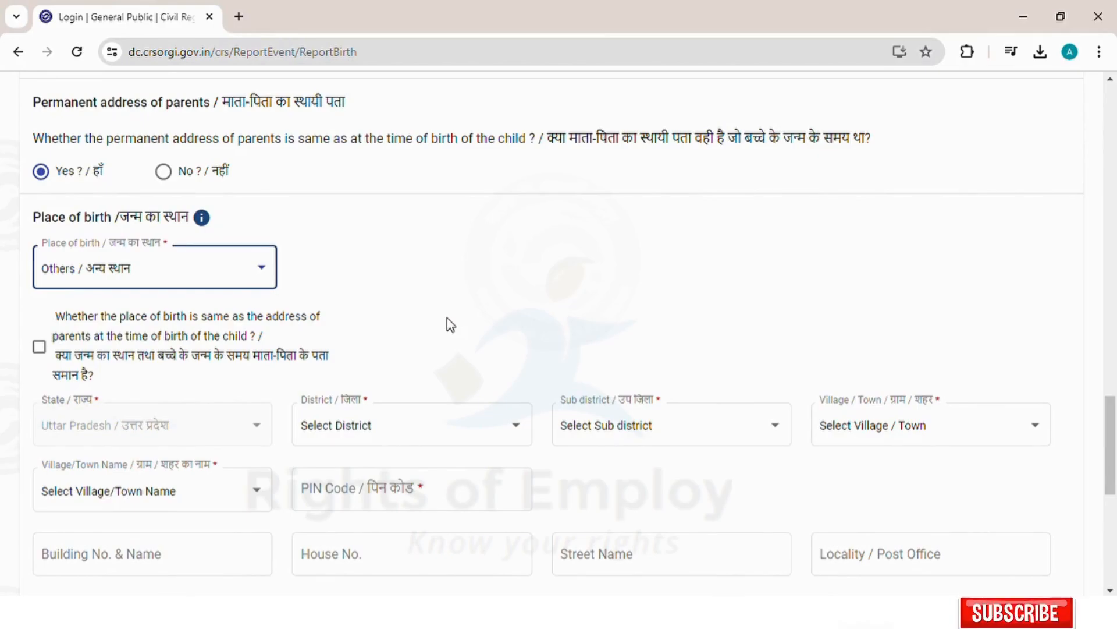
scroll(447, 317, "down", 3)
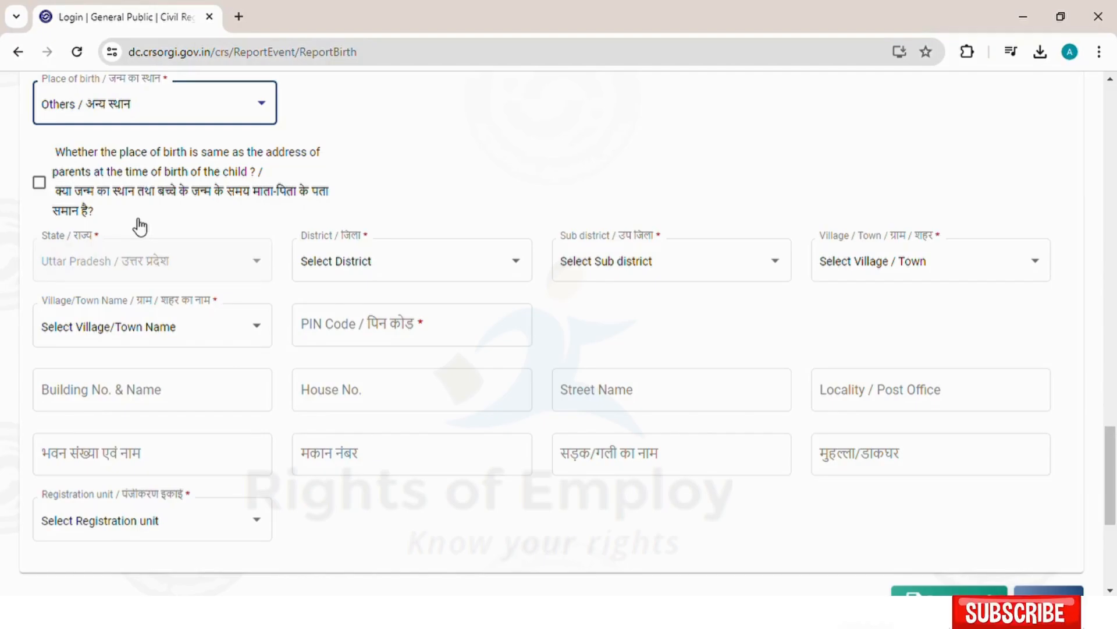
left_click(39, 182)
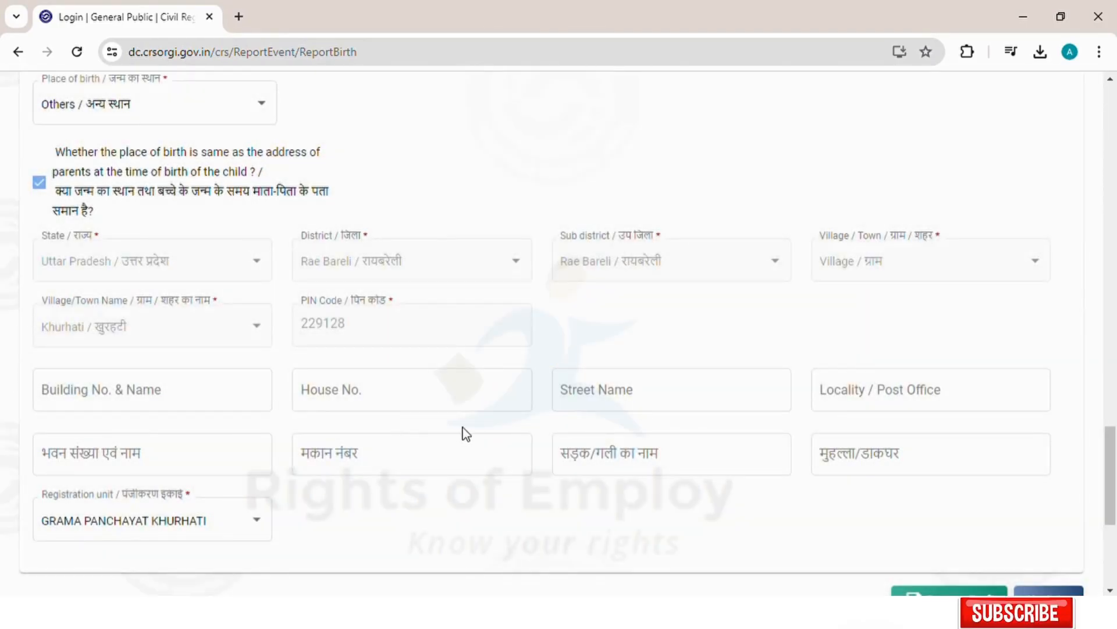
- Save the Legal Information section with Next
scroll(463, 431, "down", 4)
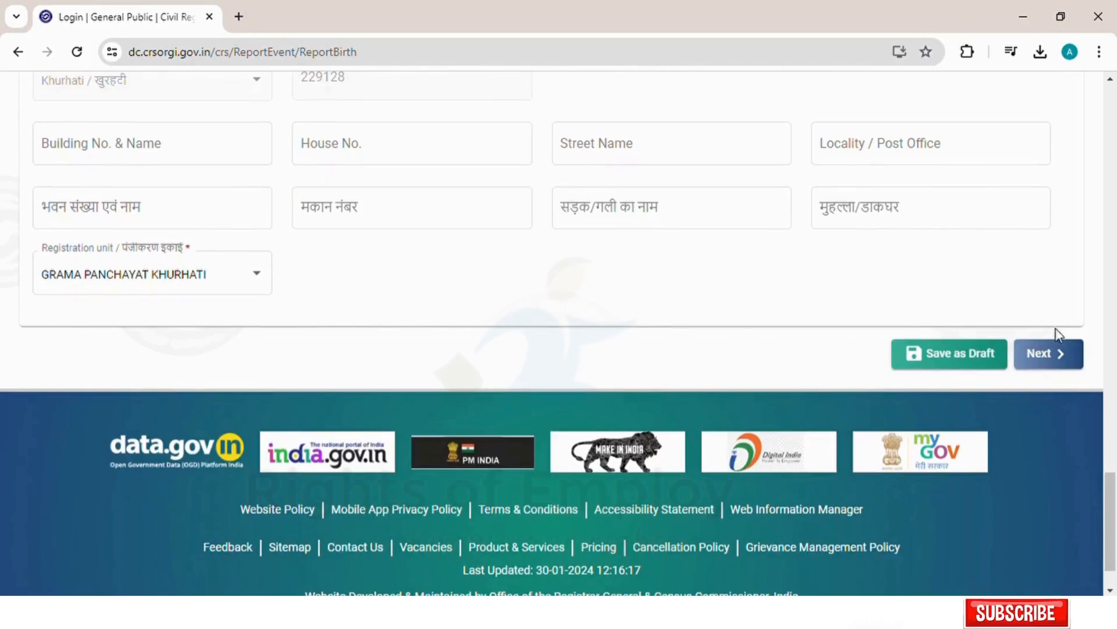
left_click(1022, 357)
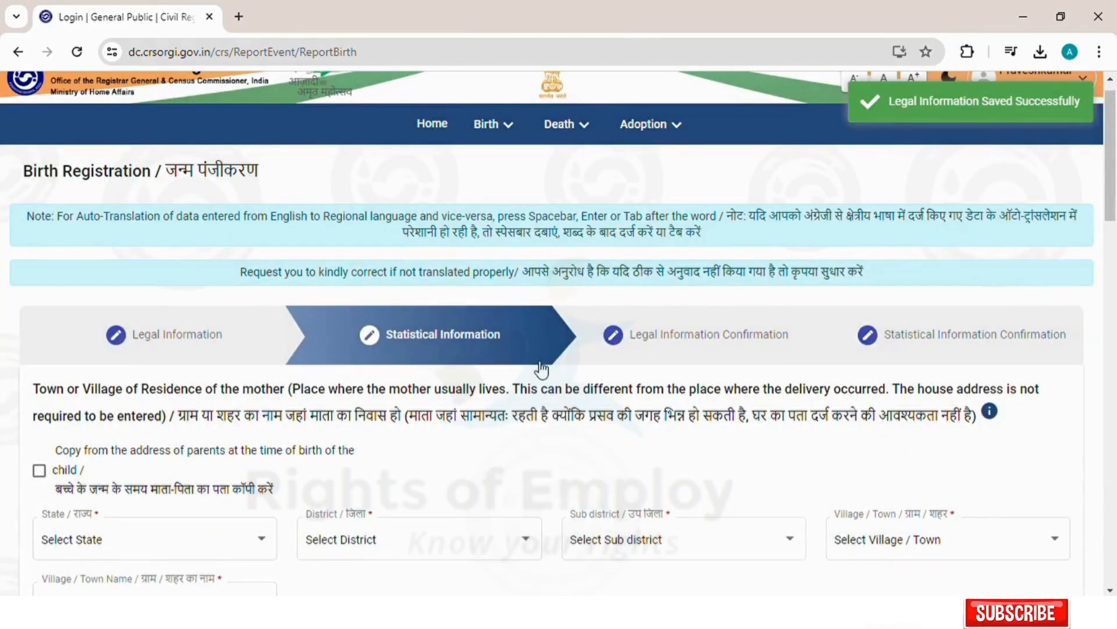
- Tick 'Copy from the address of parents at the time of birth of the child' for the mother's residence
scroll(540, 369, "down", 3)
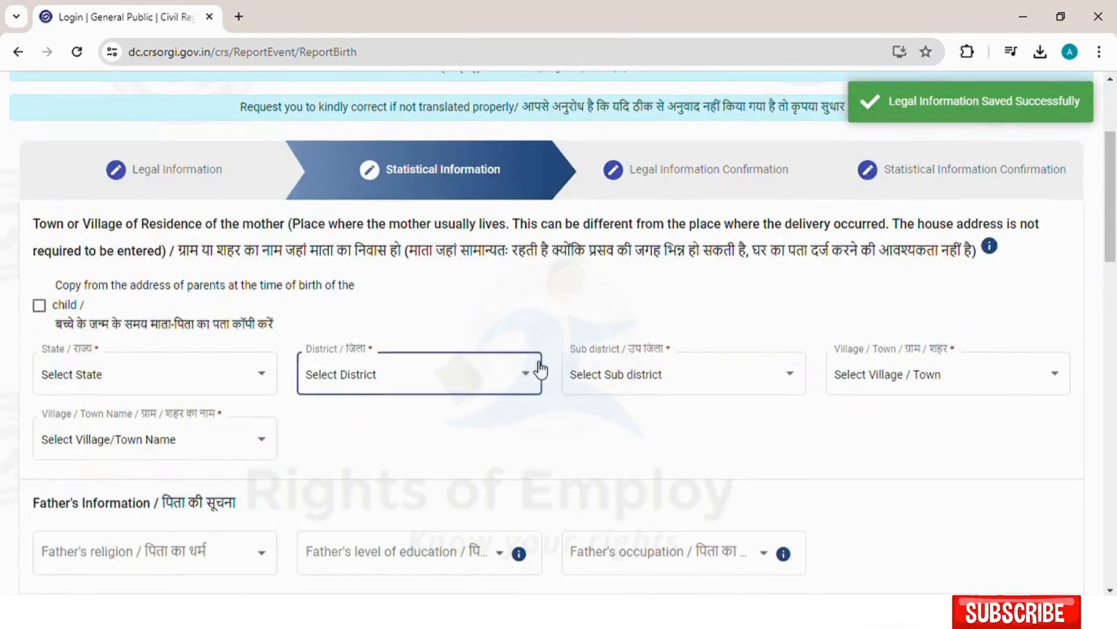
scroll(533, 361, "down", 4)
scroll(533, 361, "up", 3)
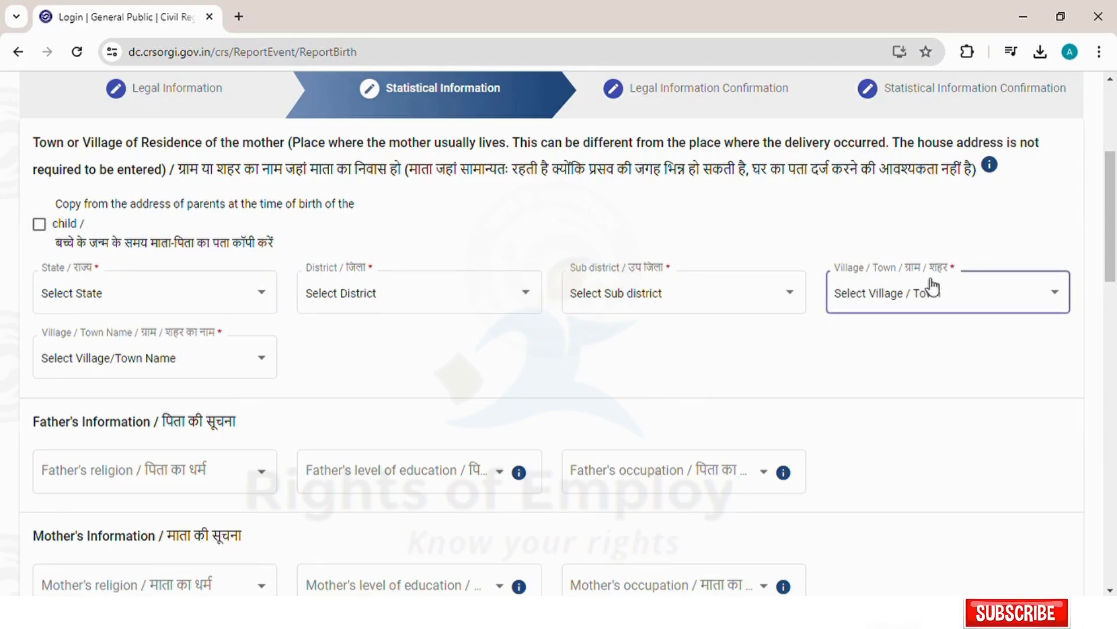
left_click(42, 227)
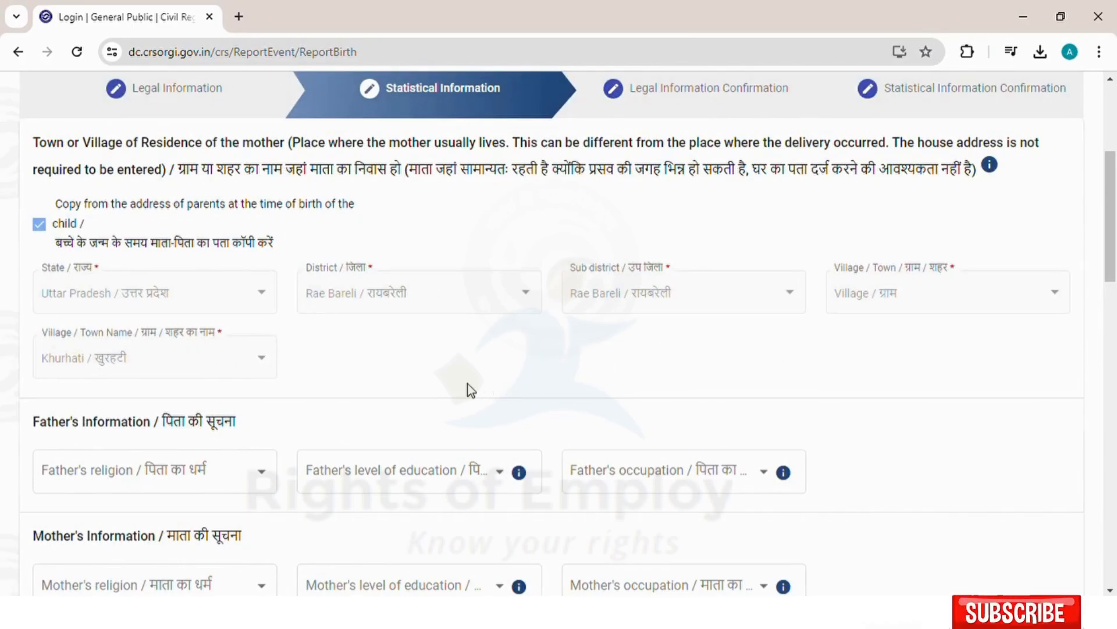
- In Father's Information, choose Hindu, Class 12 and Agriculture Labourer for religion, education and occupation
scroll(330, 359, "down", 4)
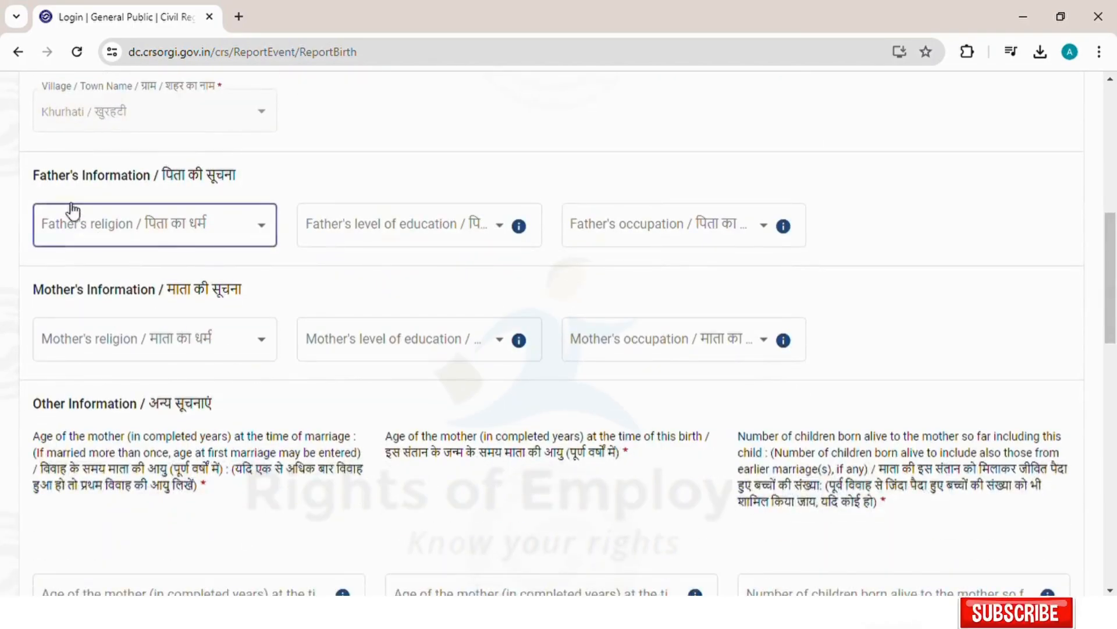
left_click(156, 234)
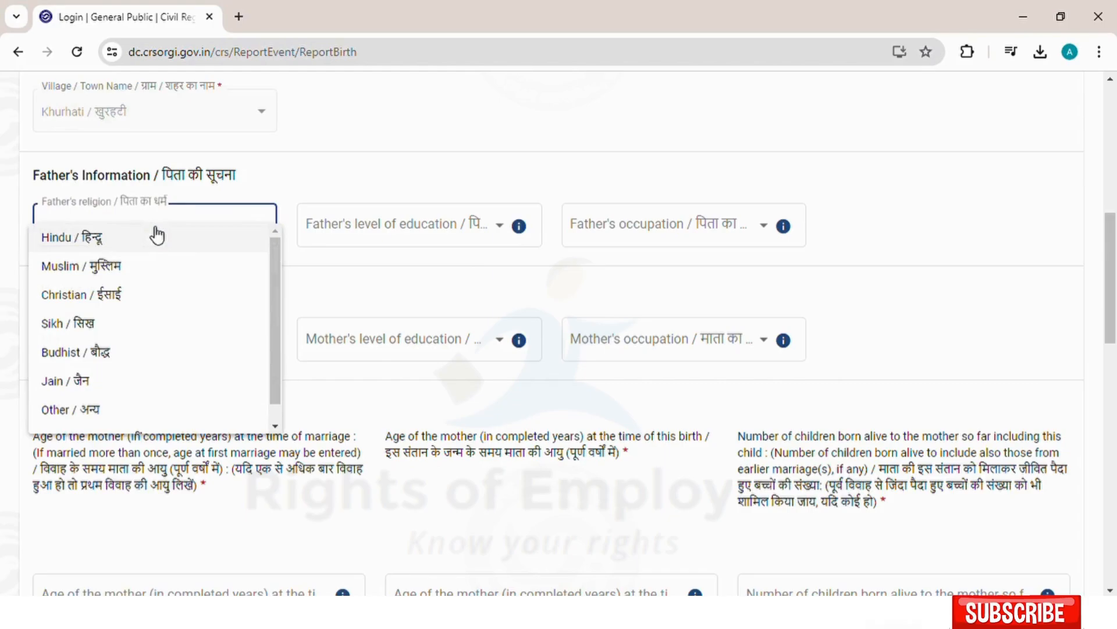
left_click(590, 328)
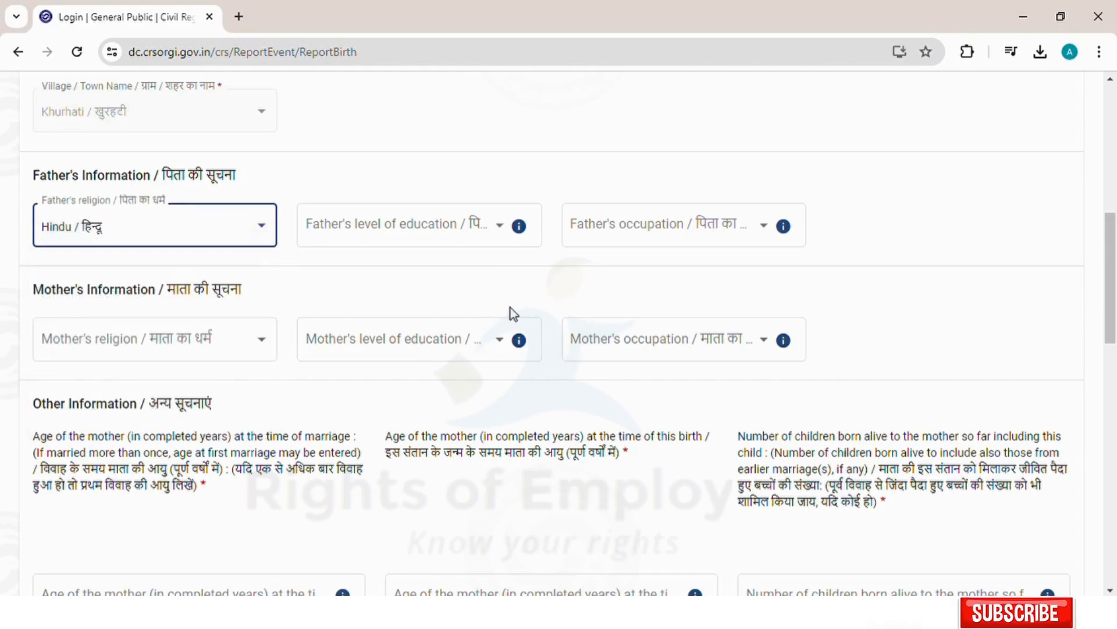
left_click(472, 236)
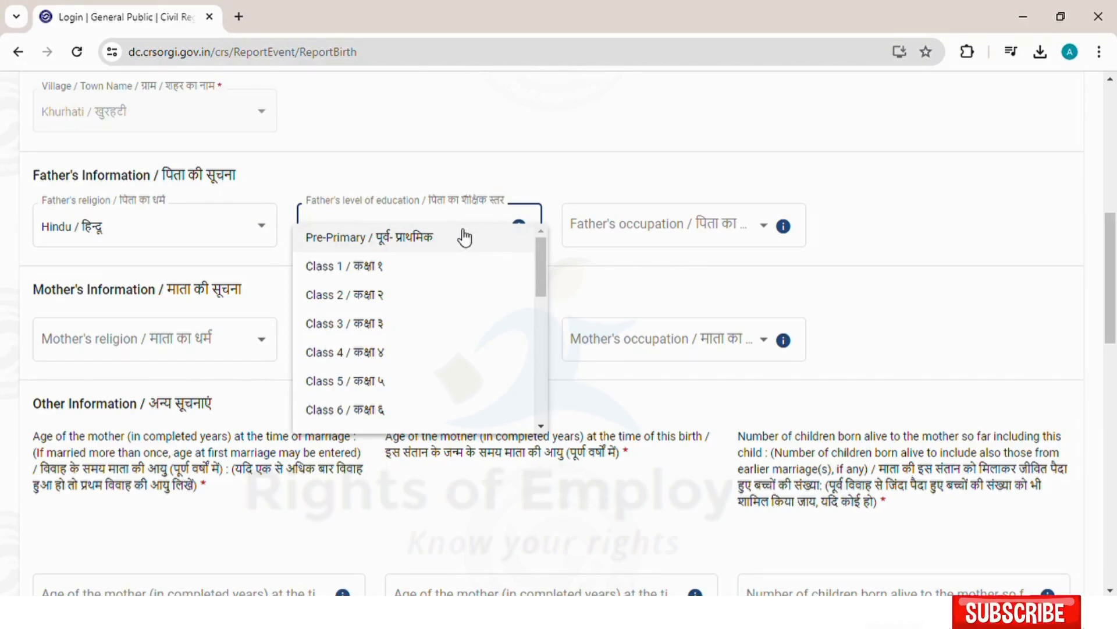
scroll(417, 348, "down", 3)
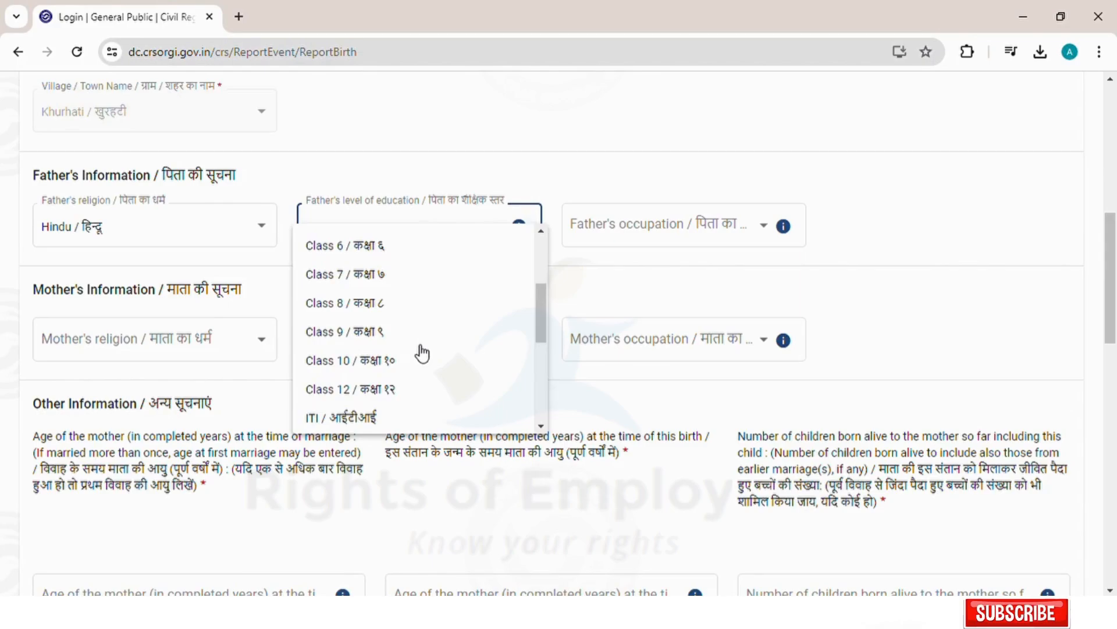
left_click(412, 390)
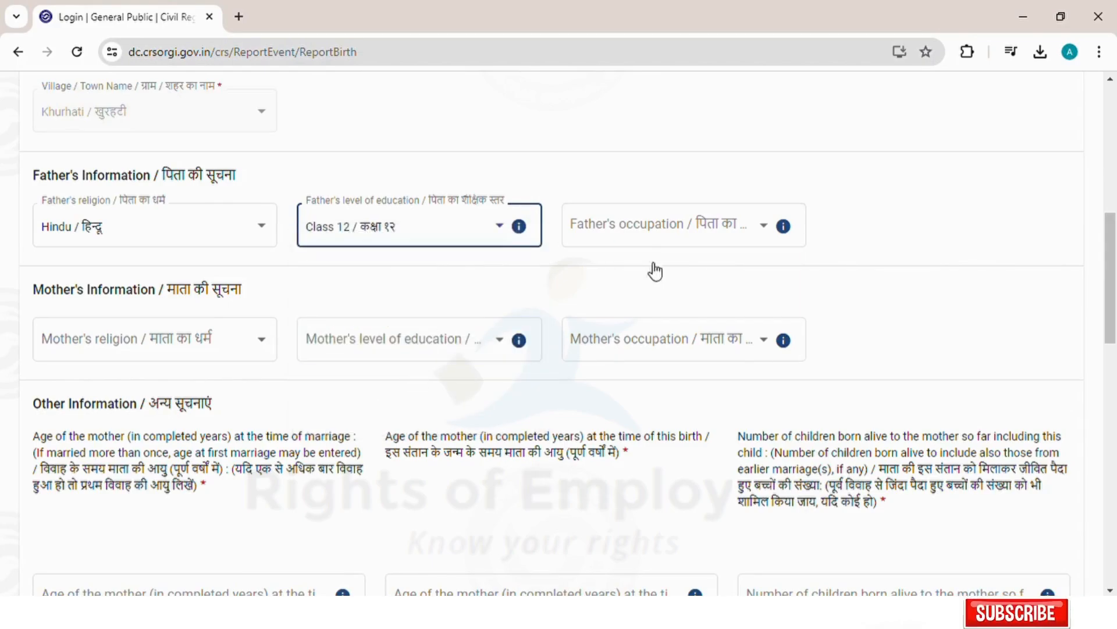
left_click(725, 237)
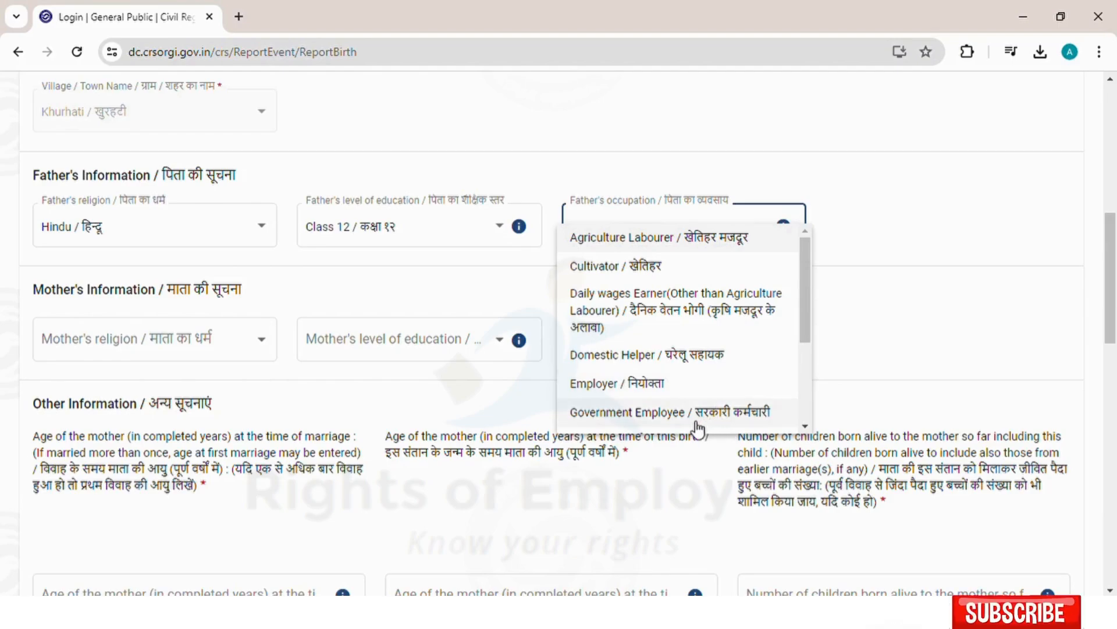
scroll(732, 417, "down", 3)
scroll(644, 302, "up", 3)
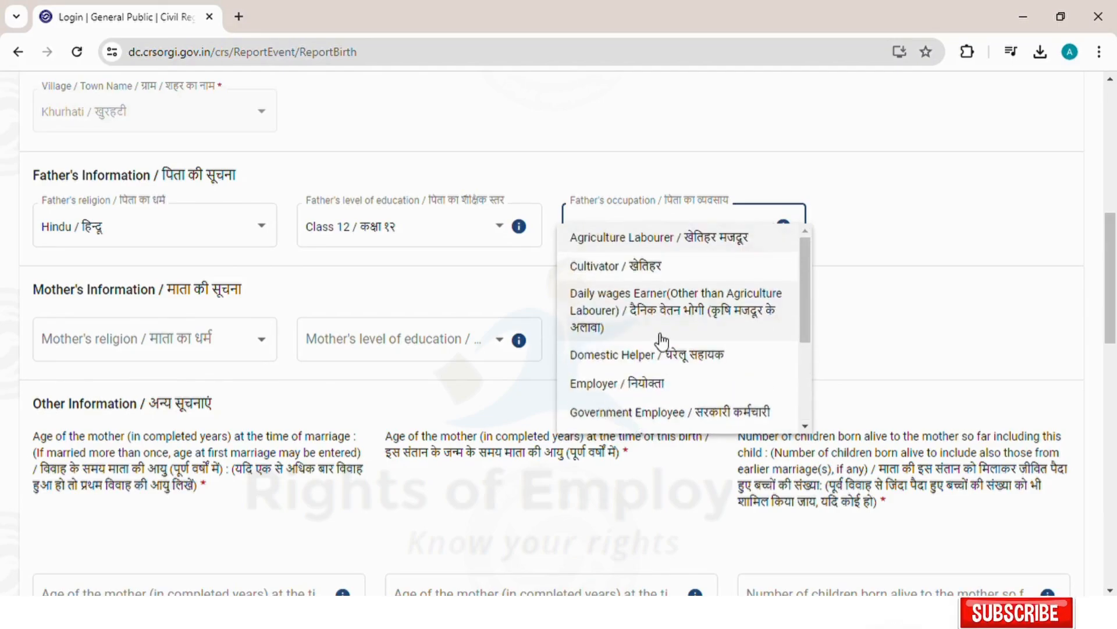
scroll(685, 285, "down", 1)
scroll(728, 349, "up", 3)
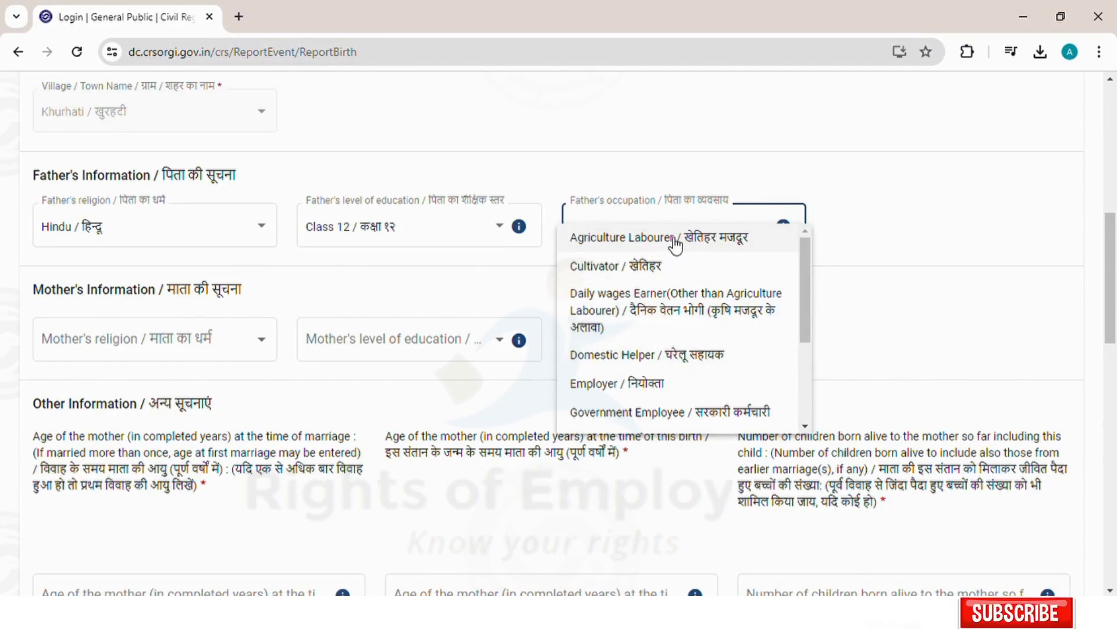
left_click(646, 248)
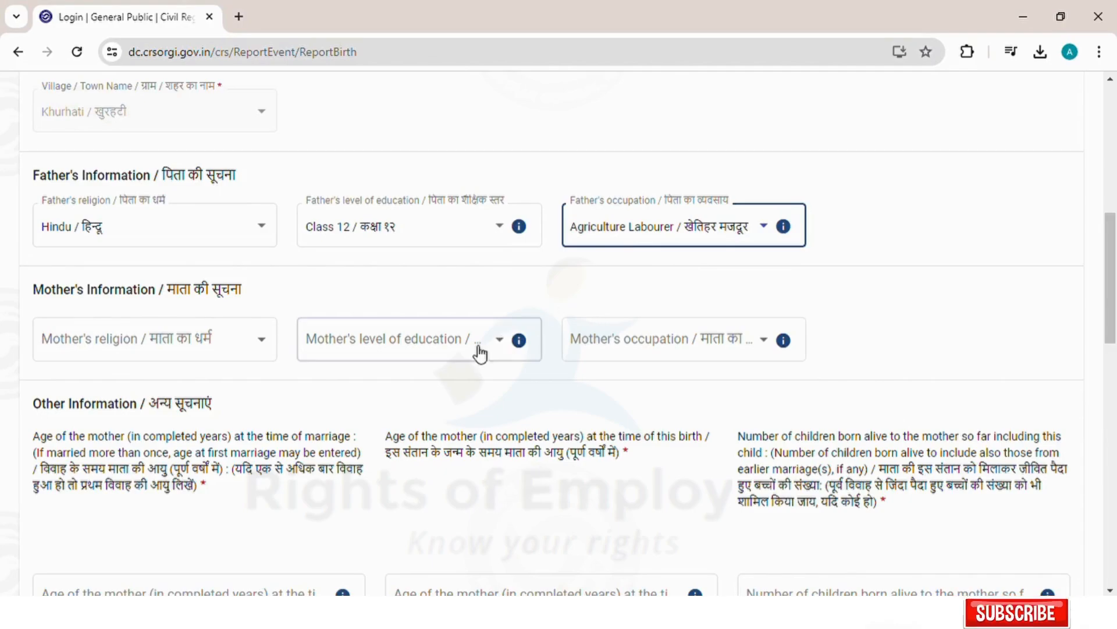
- In Mother's Information, choose Hindu, Class 10 and Cultivator for religion, education and occupation
left_click(157, 347)
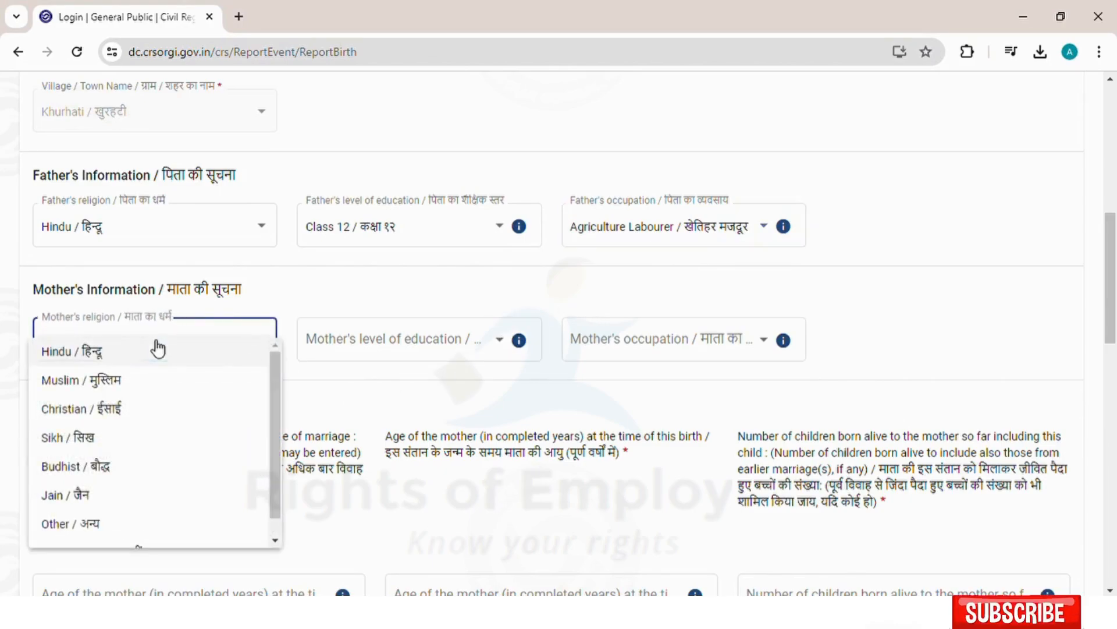
left_click(128, 354)
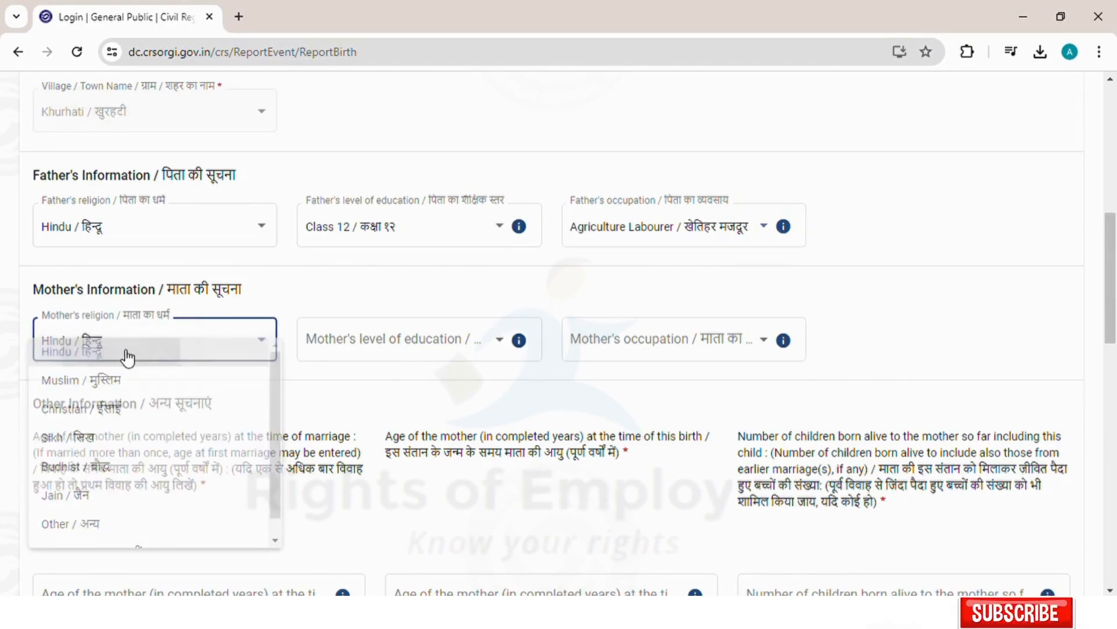
left_click(450, 368)
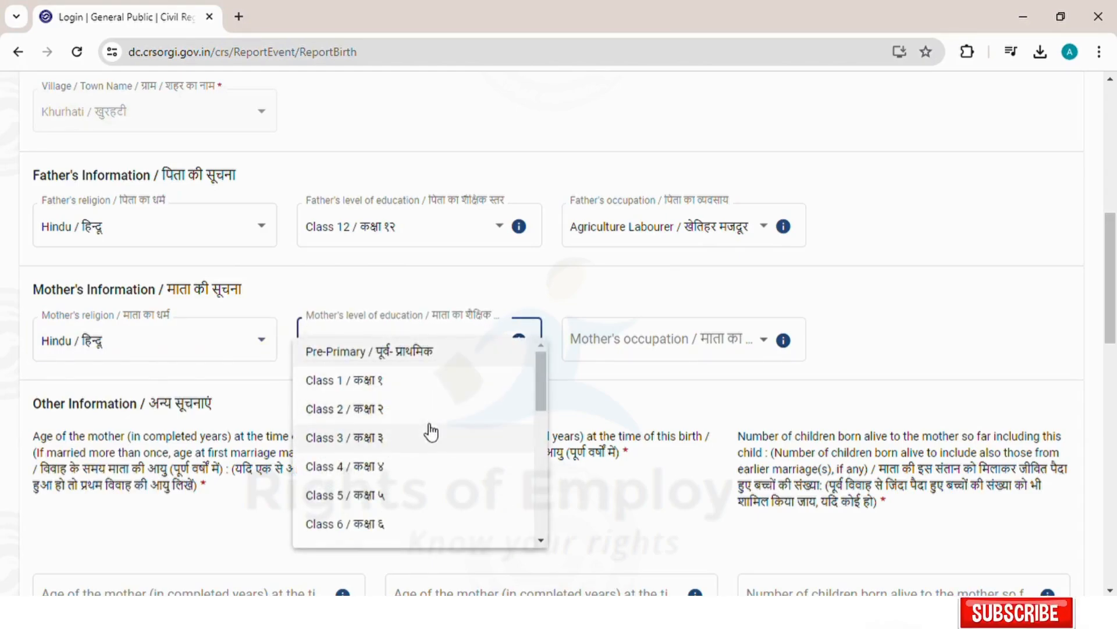
scroll(431, 432, "down", 4)
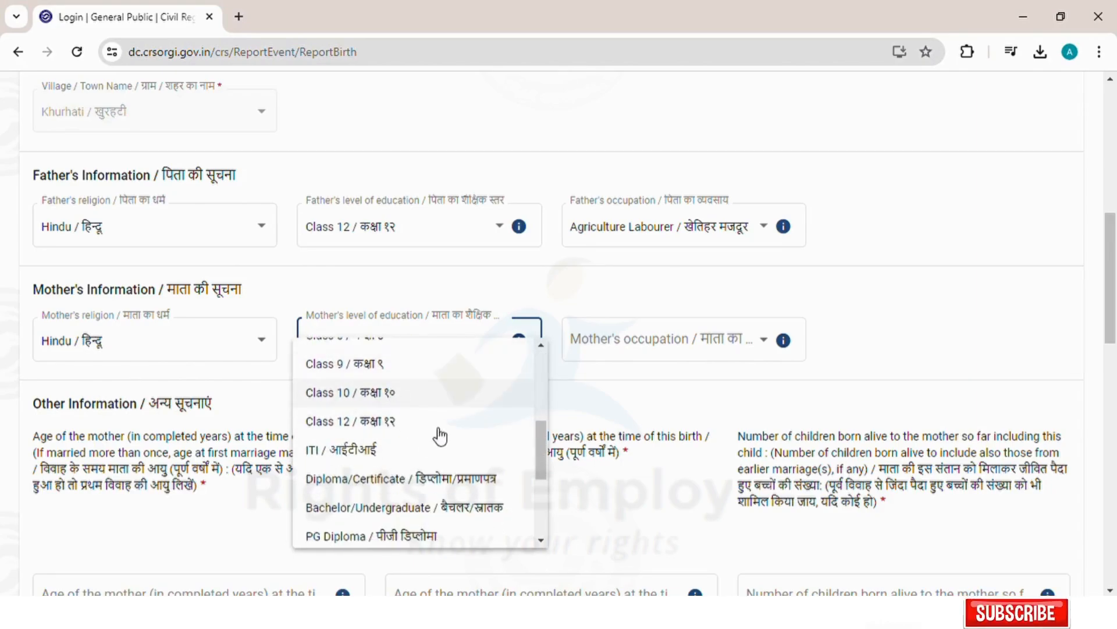
left_click(434, 392)
left_click(767, 346)
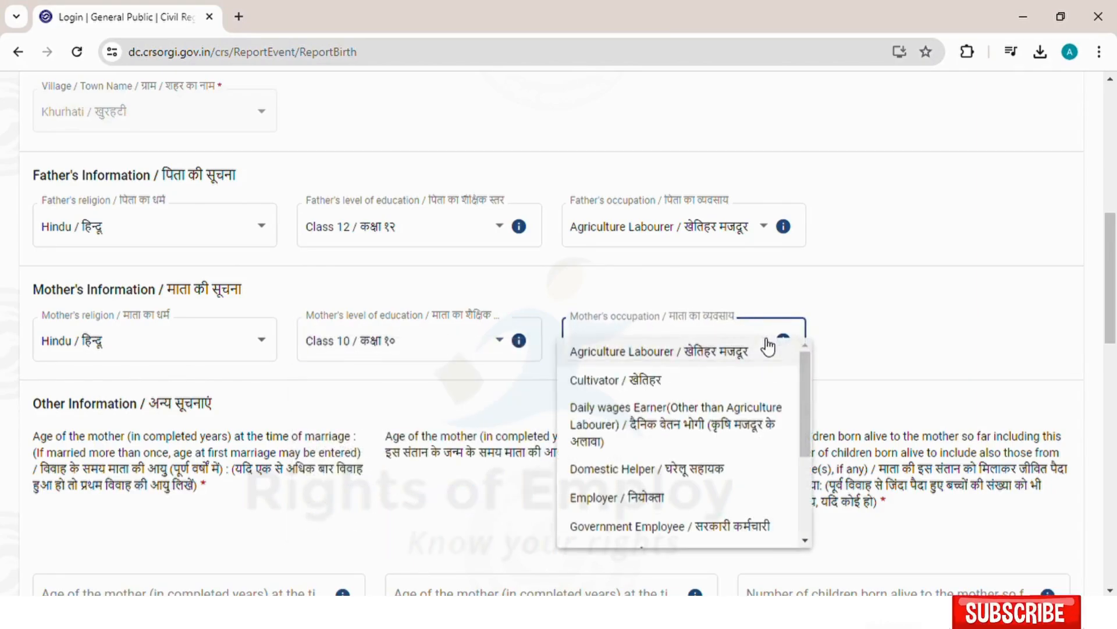
left_click(674, 382)
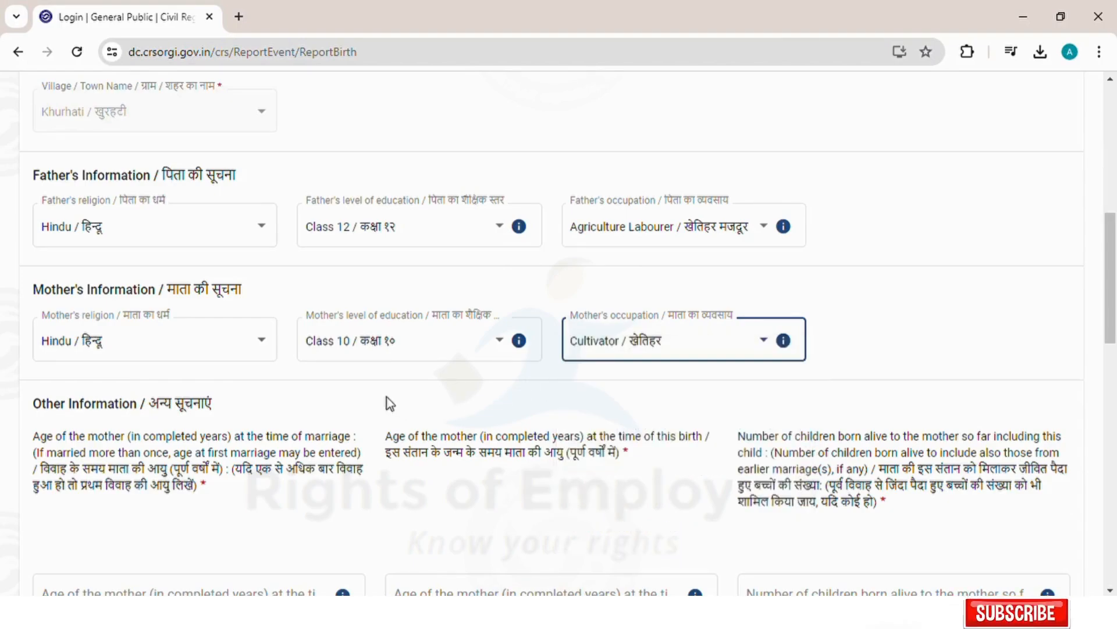
scroll(339, 390, "down", 4)
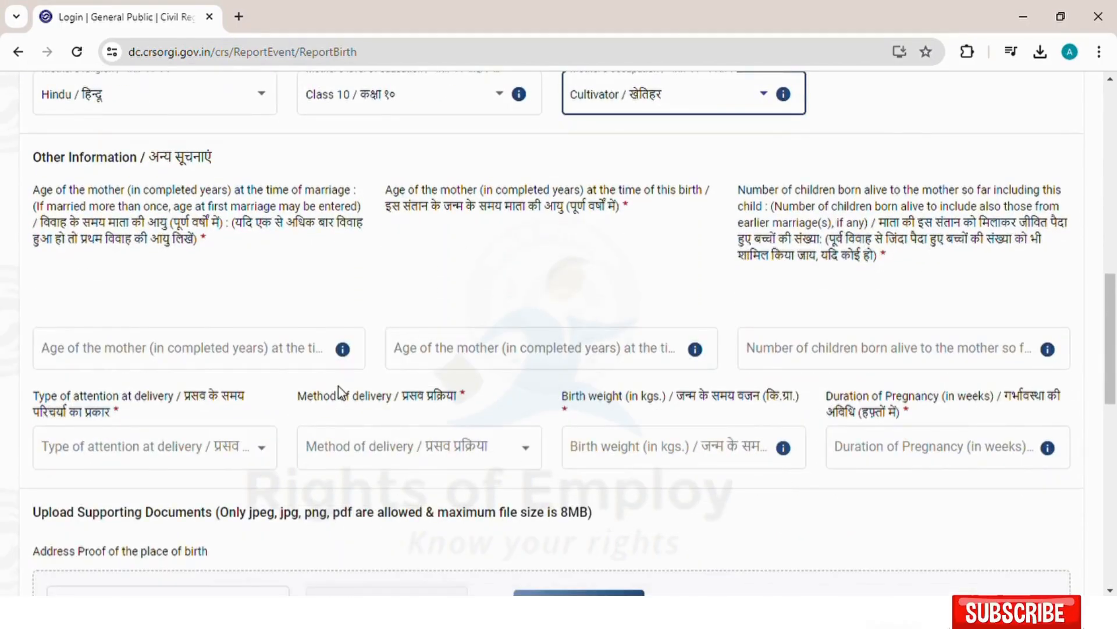
- Enter 36 for the mother's age at marriage and at this birth, and 1 child born alive
scroll(260, 288, "down", 1)
left_click(260, 281)
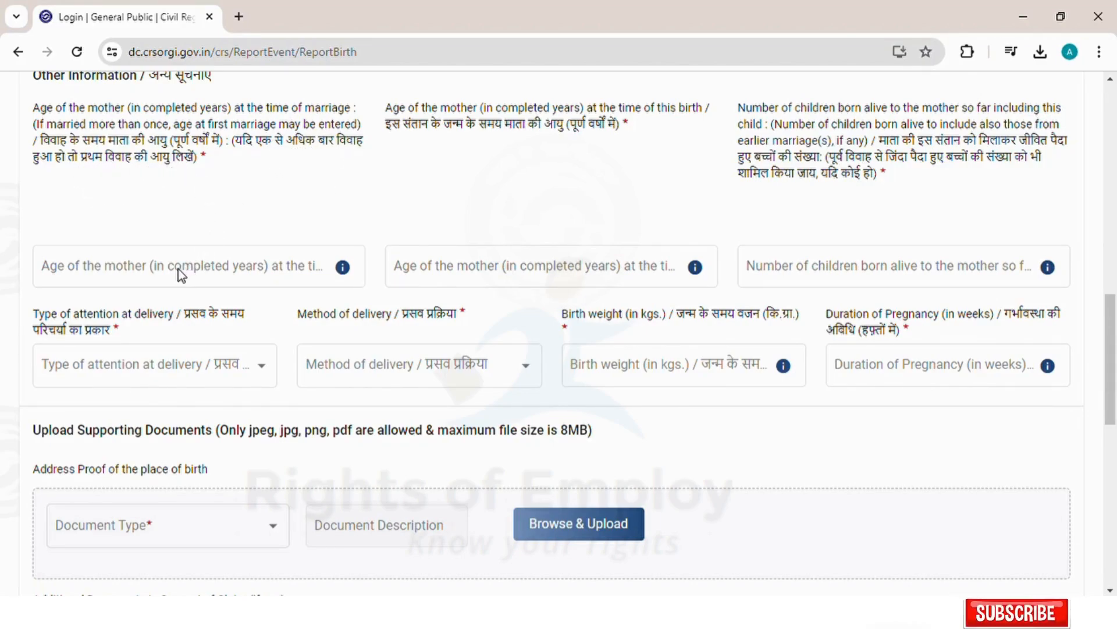
left_click(156, 272)
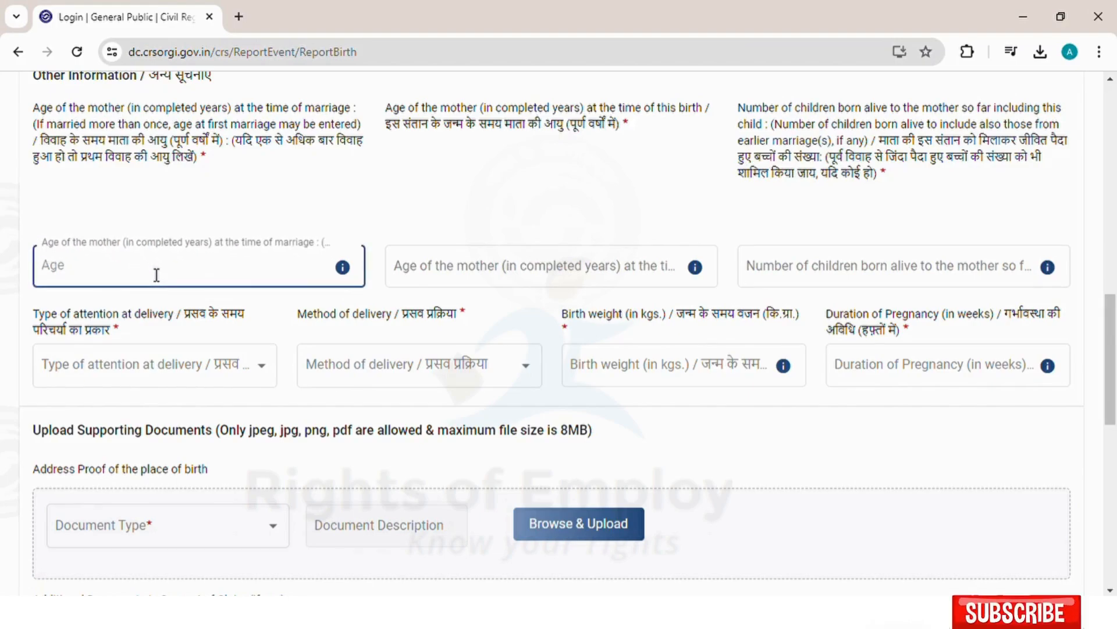
type("36")
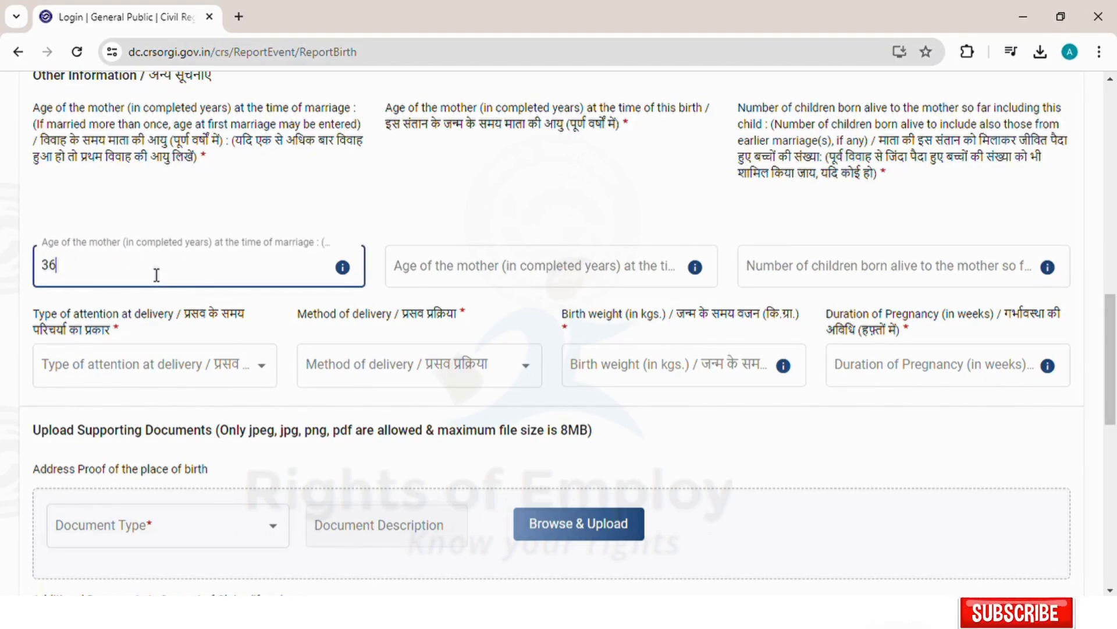
left_click(544, 317)
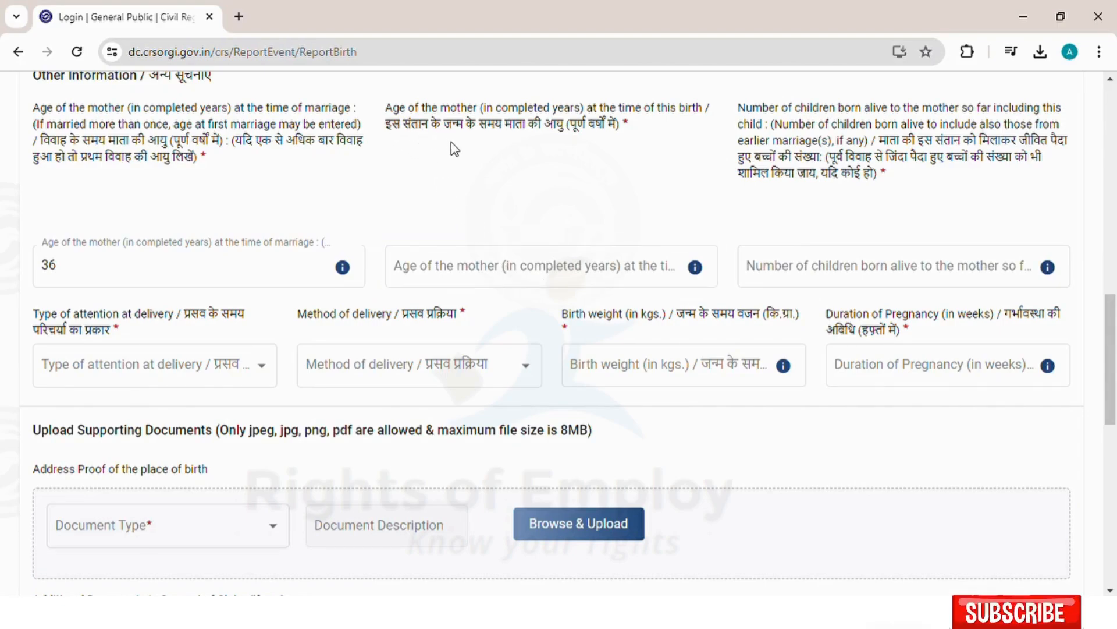
left_click(576, 278)
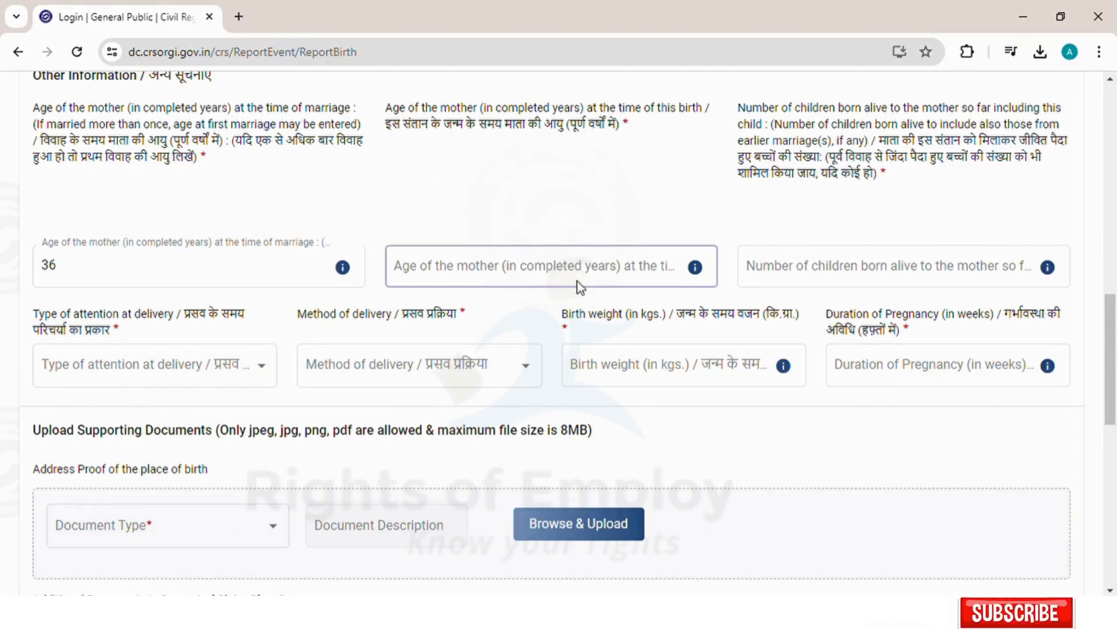
type("36")
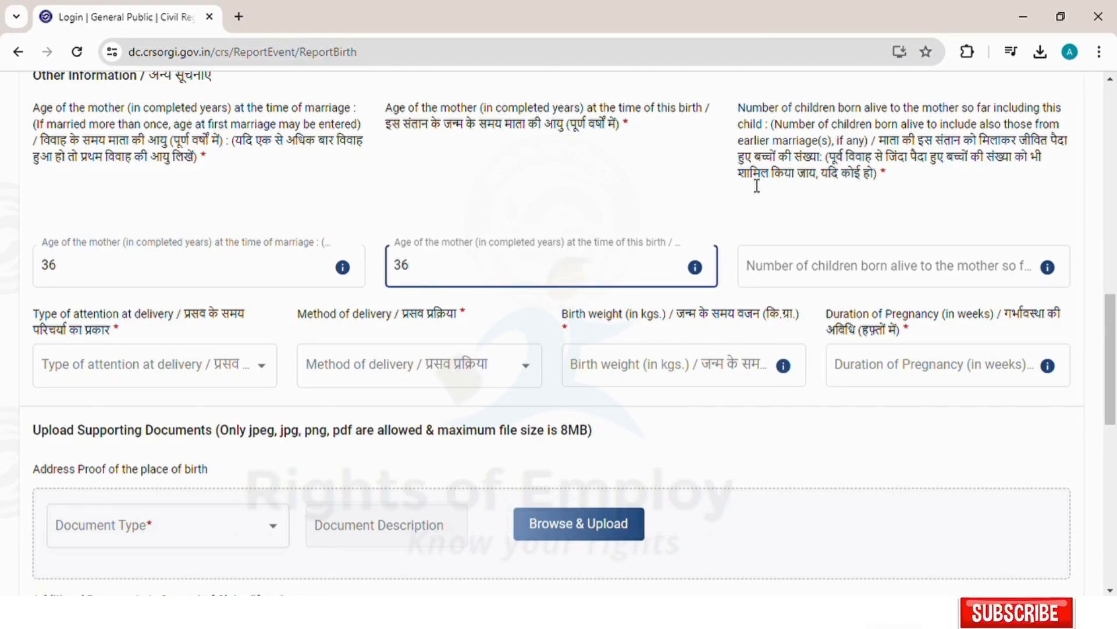
left_click(903, 172)
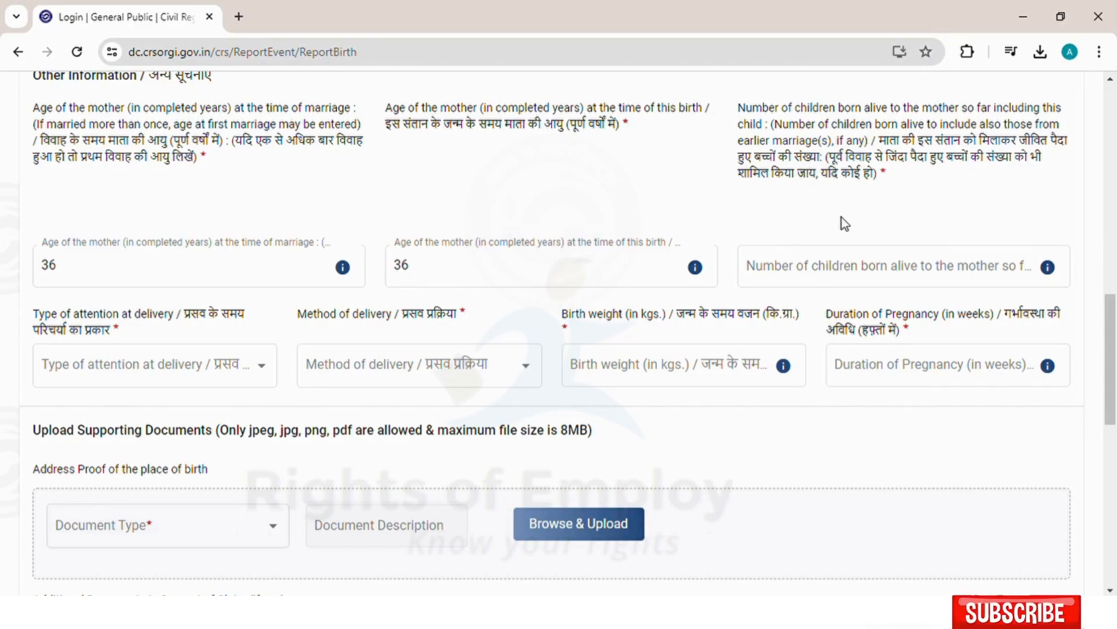
left_click(843, 275)
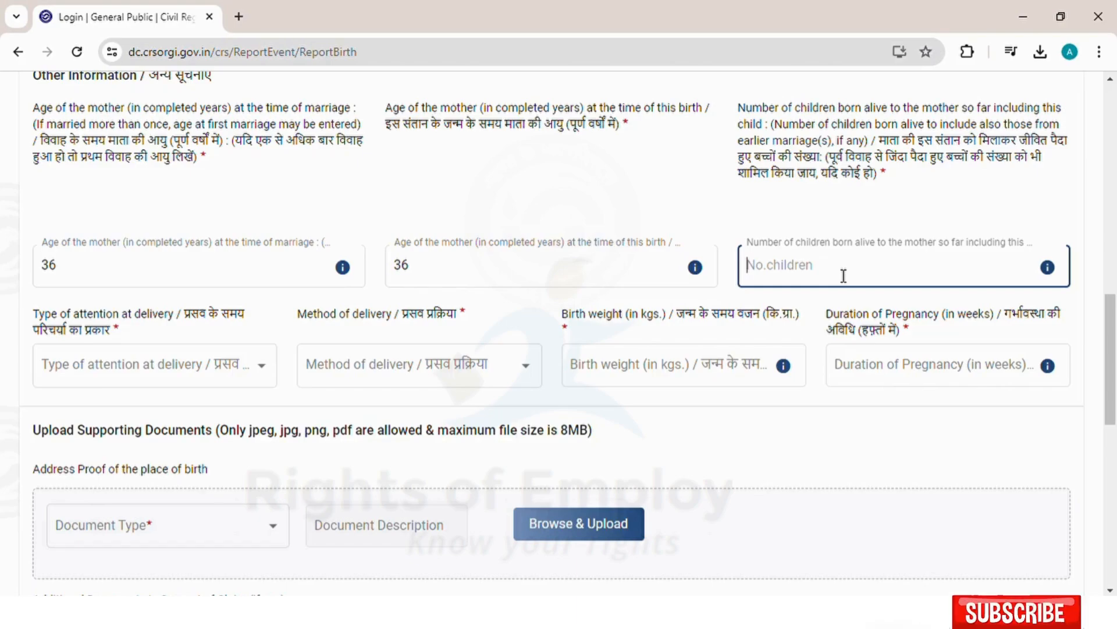
type("1")
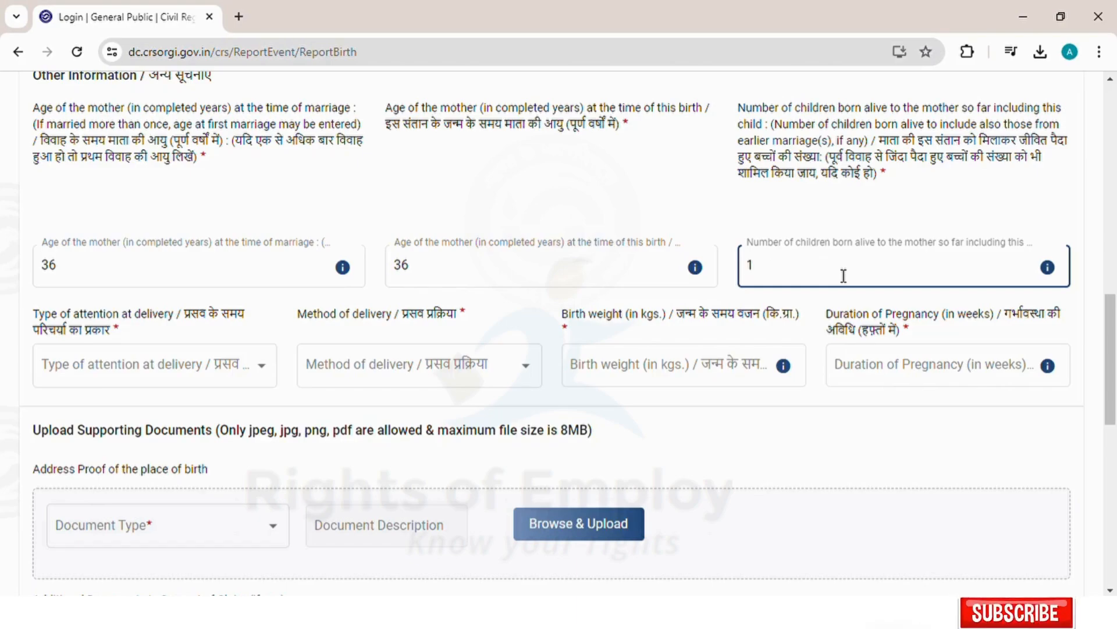
left_click(738, 222)
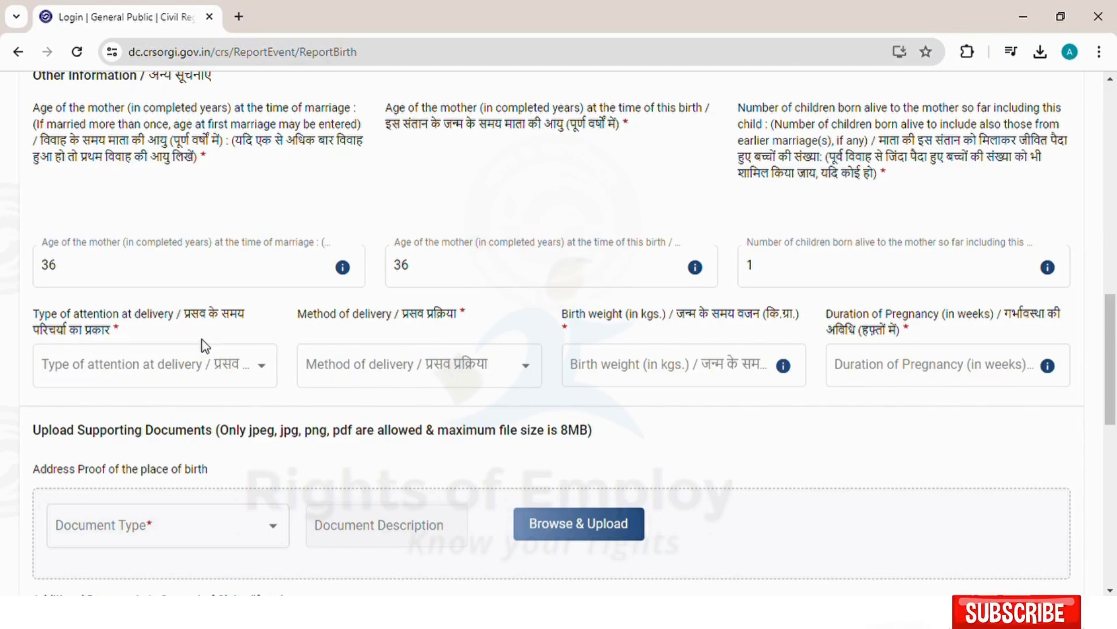
- Set attention at delivery to 'Doctor, Nurse or Trained midwife' and the delivery method to Normal
scroll(201, 340, "down", 1)
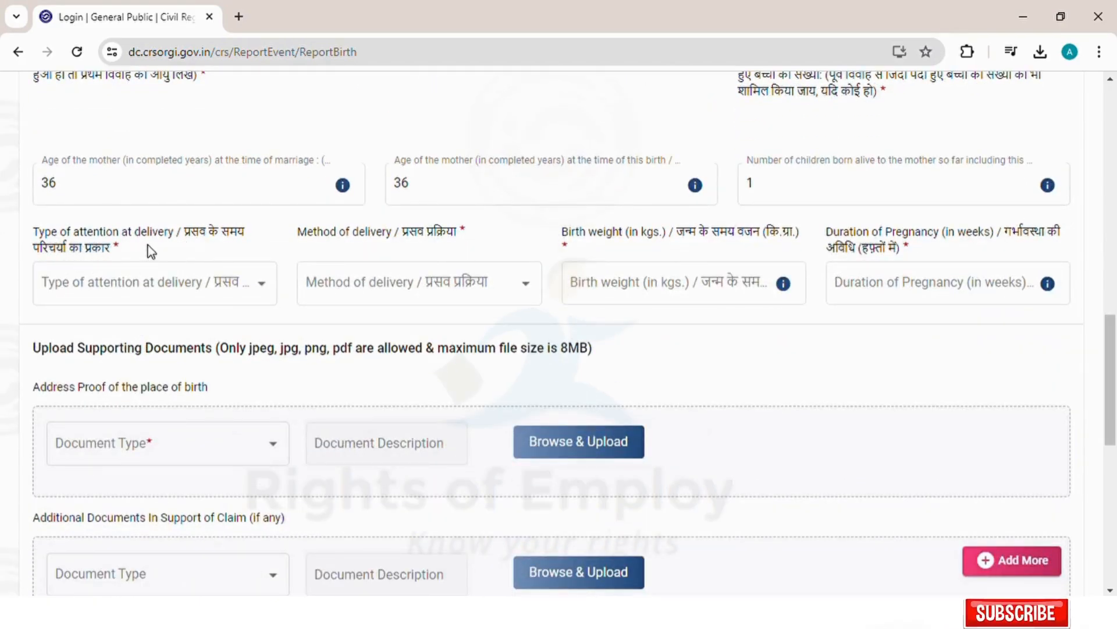
left_click(85, 274)
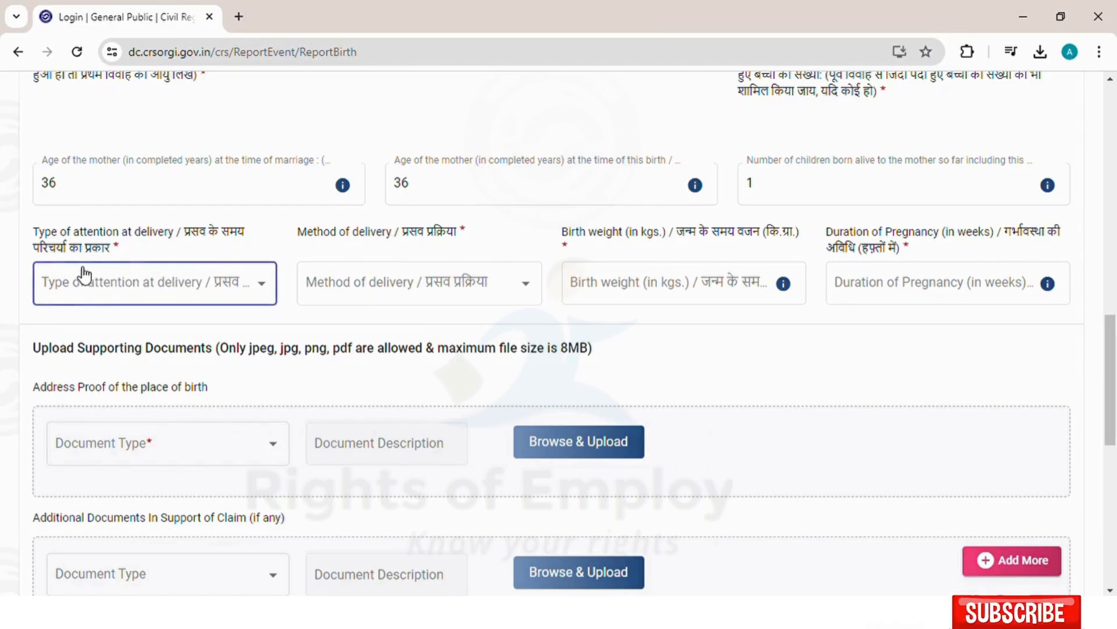
left_click(180, 285)
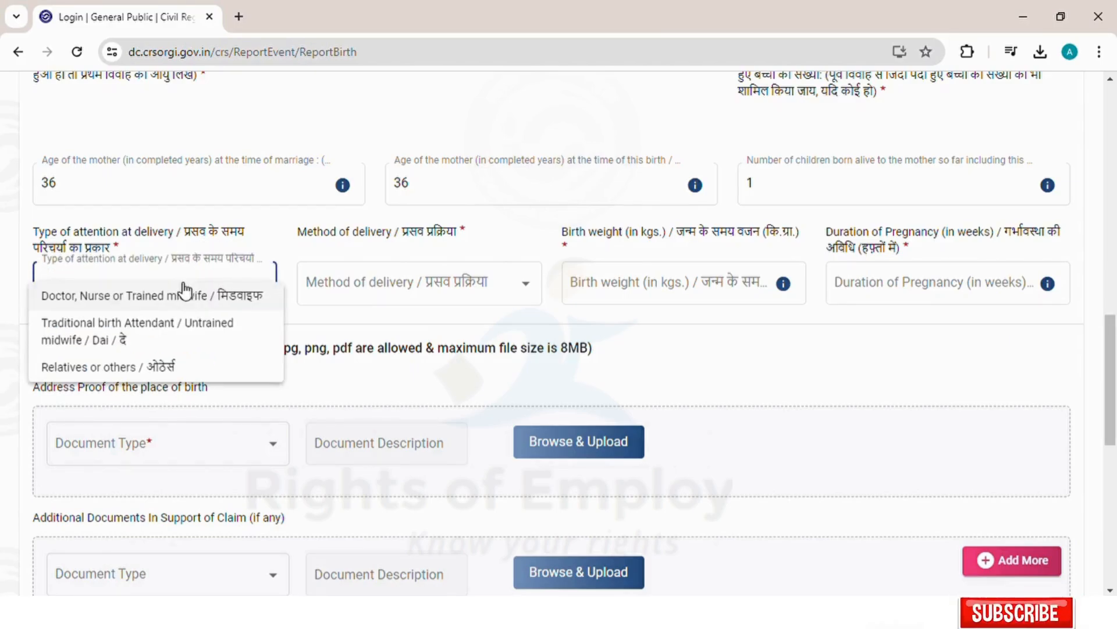
scroll(219, 332, "down", 1)
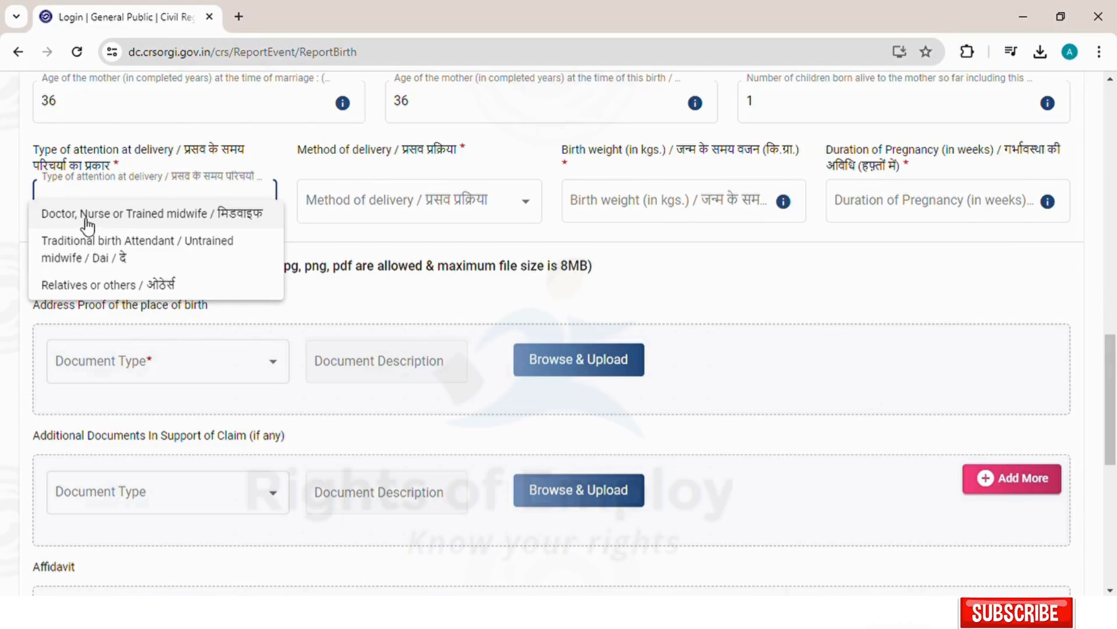
left_click(108, 218)
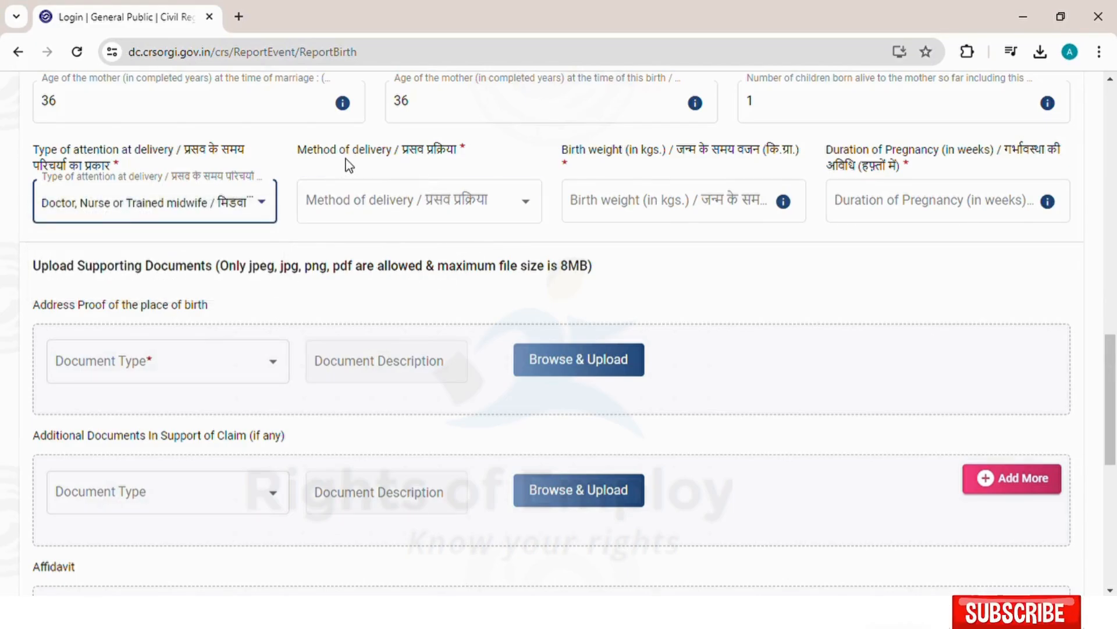
left_click(465, 205)
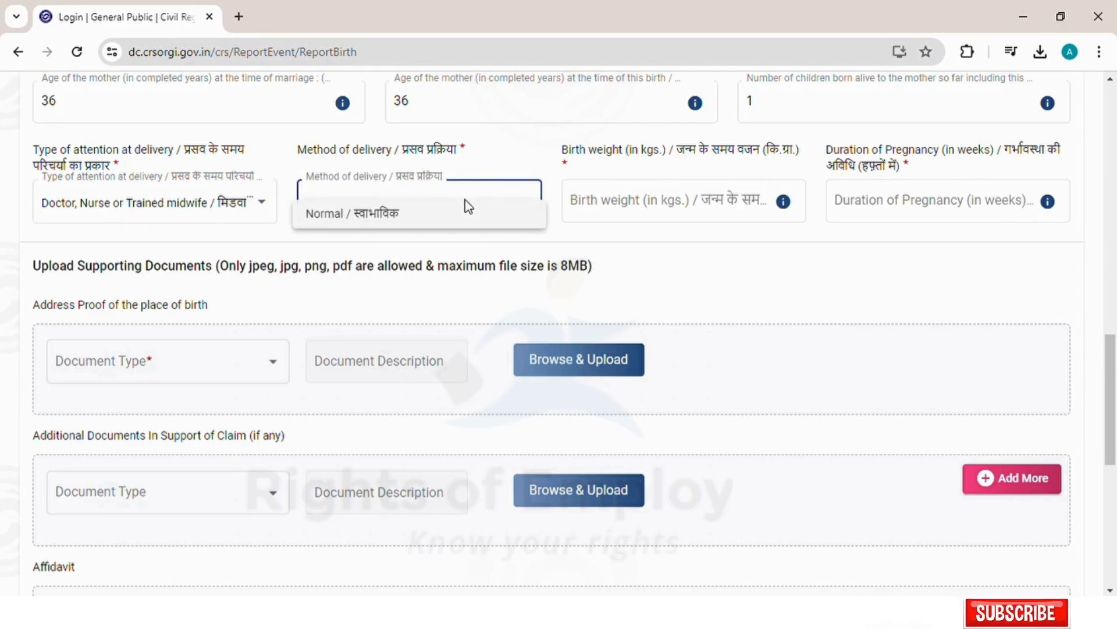
left_click(382, 215)
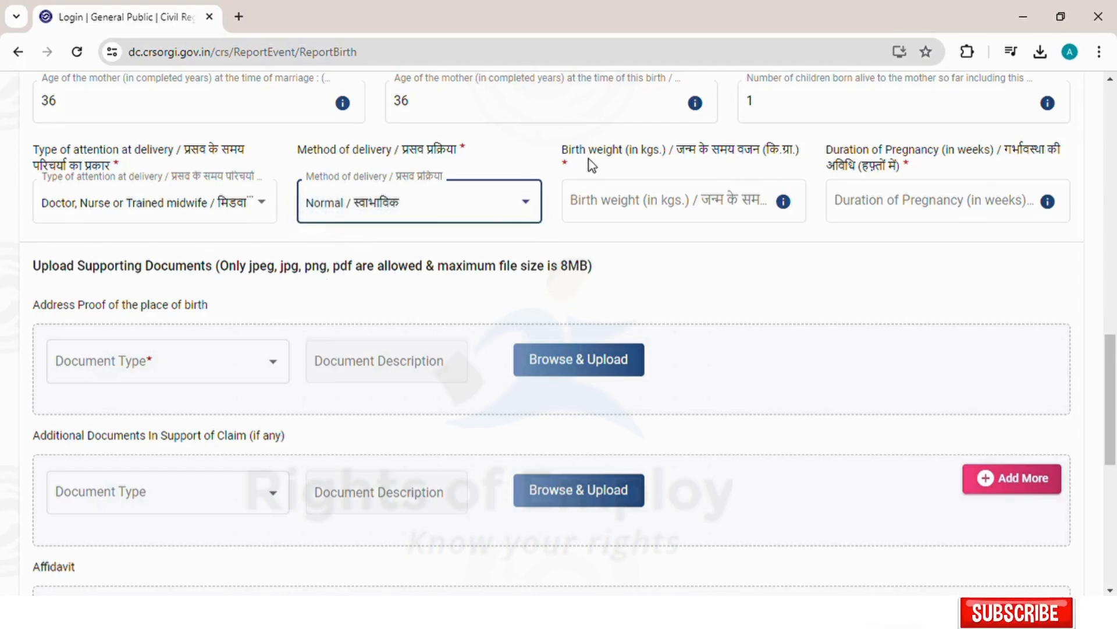
left_click(686, 209)
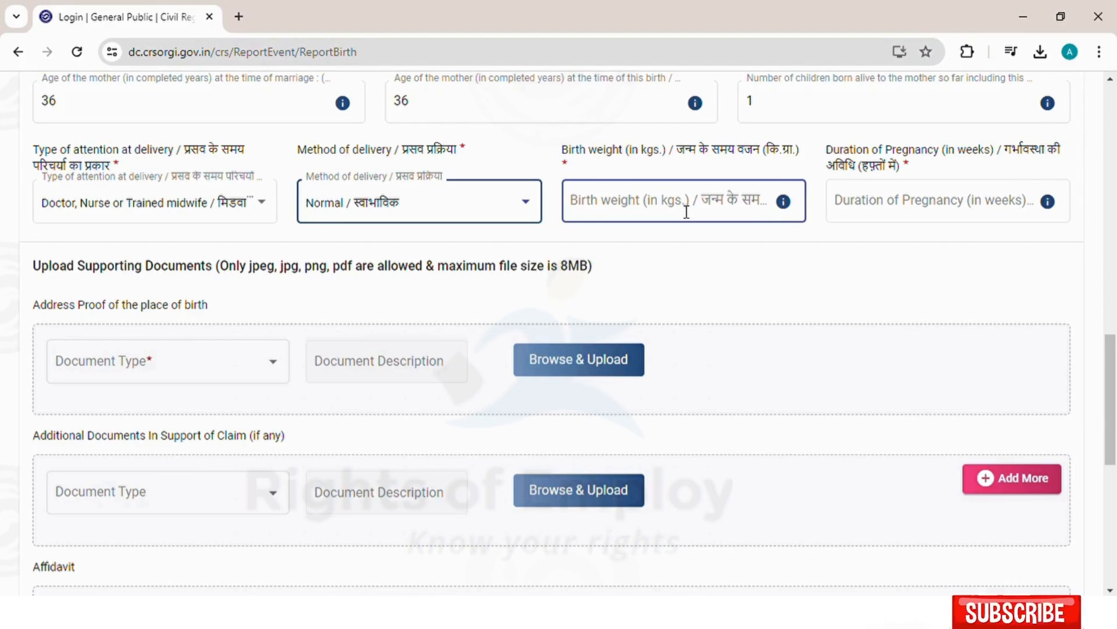
scroll(675, 203, "up", 1)
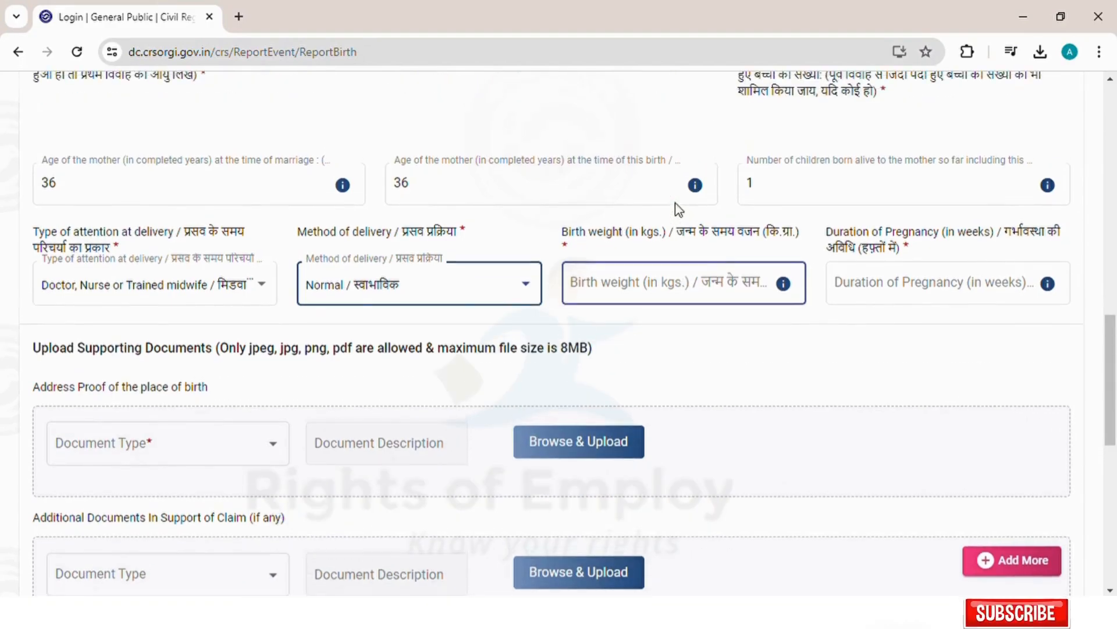
- Enter the baby's birth weight as 3 kg
left_click(712, 294)
type("3")
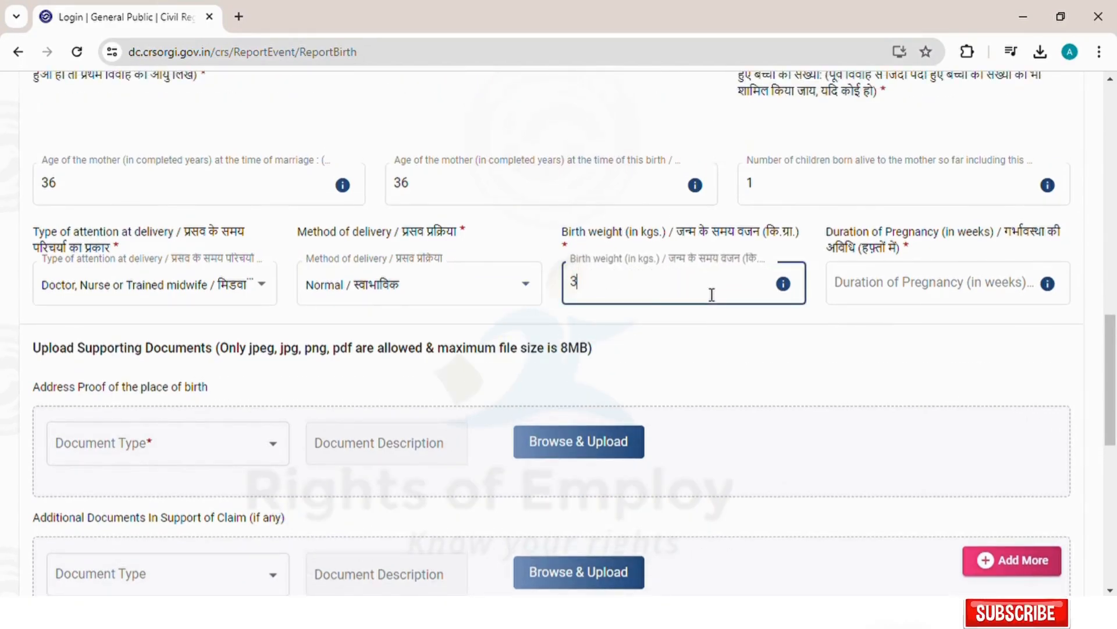
left_click(813, 336)
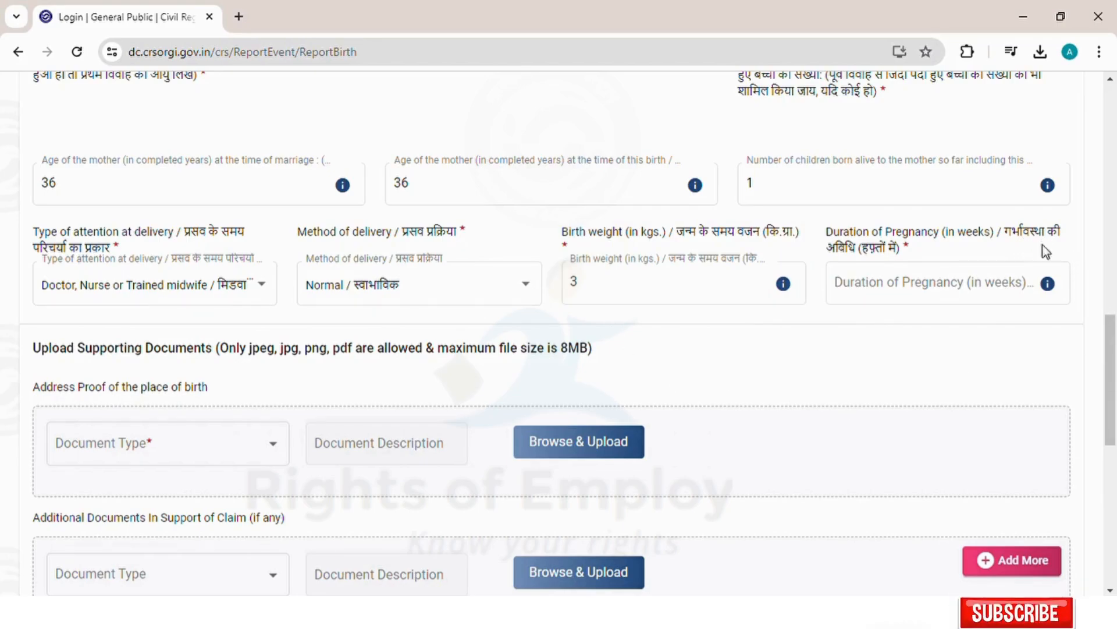
- Type 37 weeks into the Duration of Pregnancy field
left_click(862, 280)
left_click(892, 291)
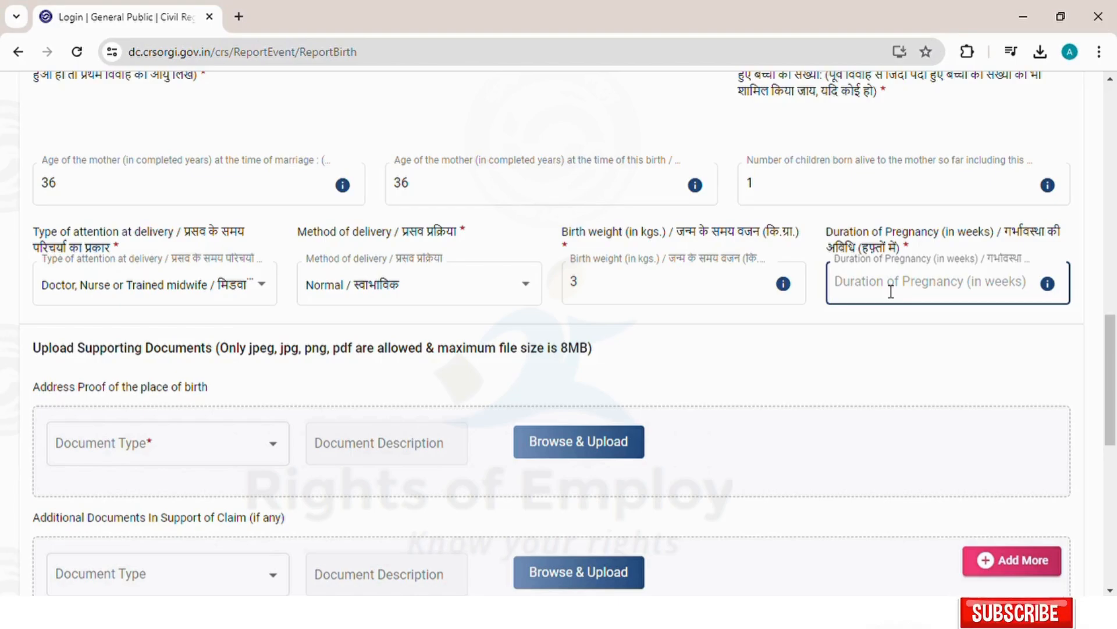
type("3")
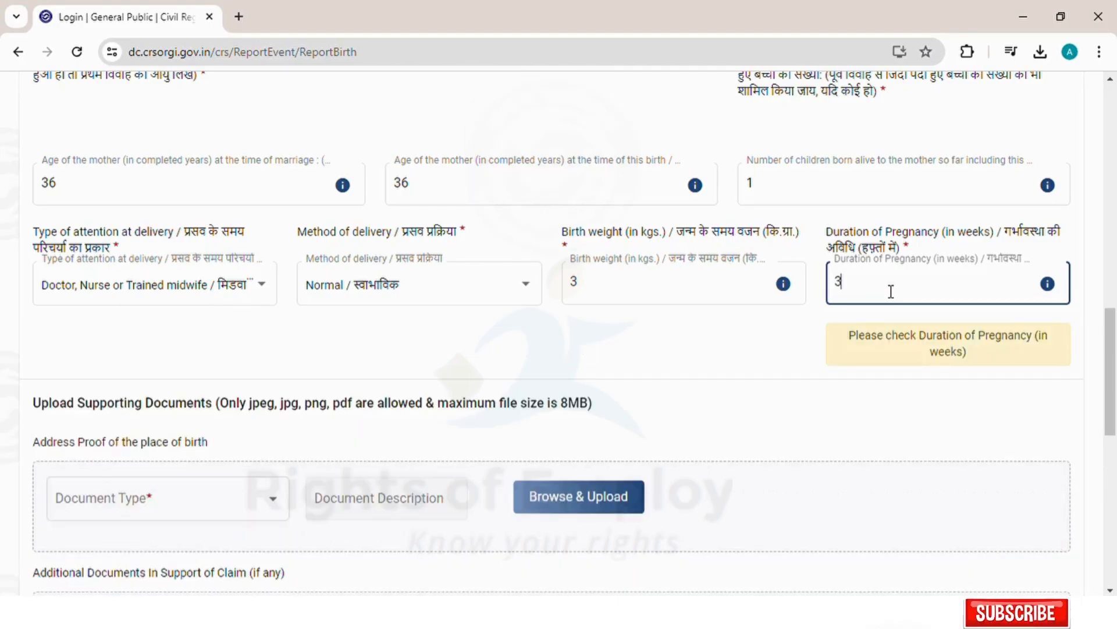
type("7")
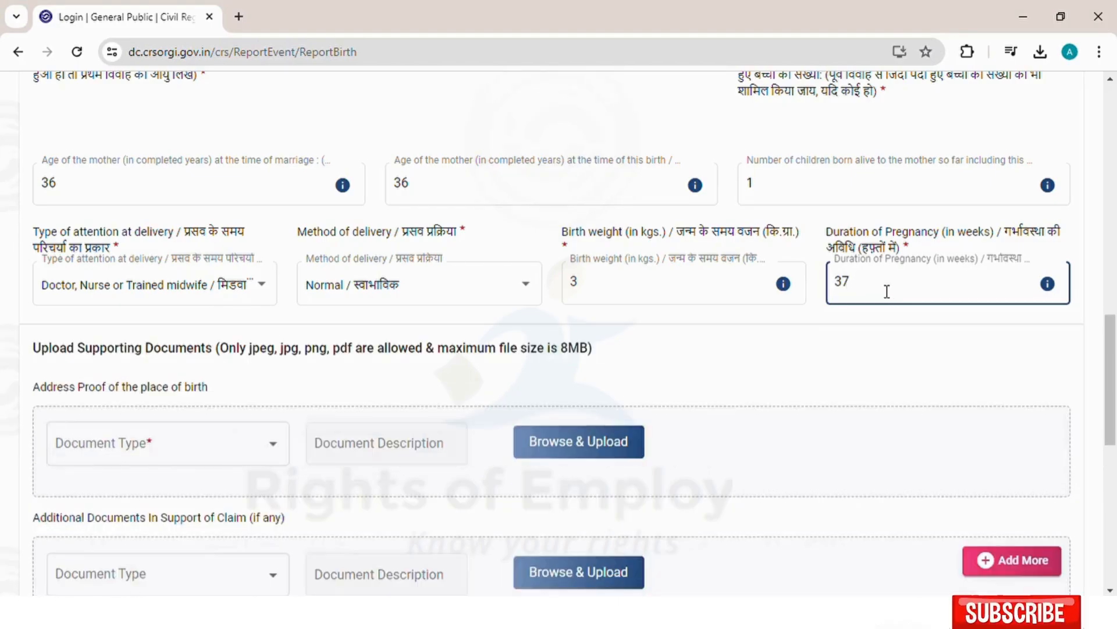
- Confirm the 37-week pregnancy duration so the please-check warning clears
left_click(516, 357)
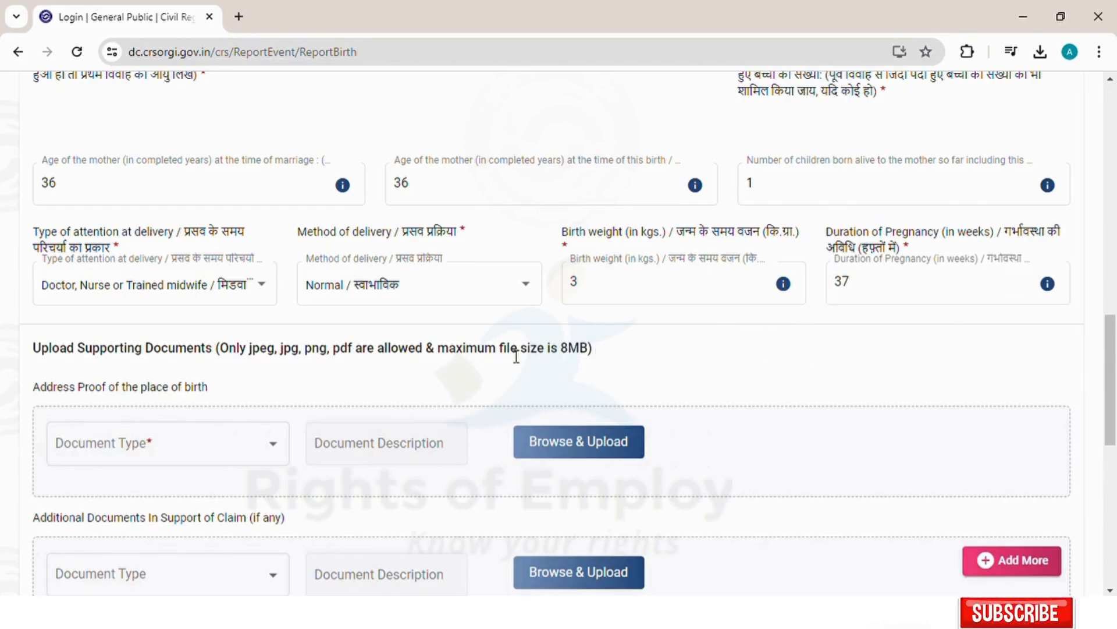
scroll(517, 357, "down", 4)
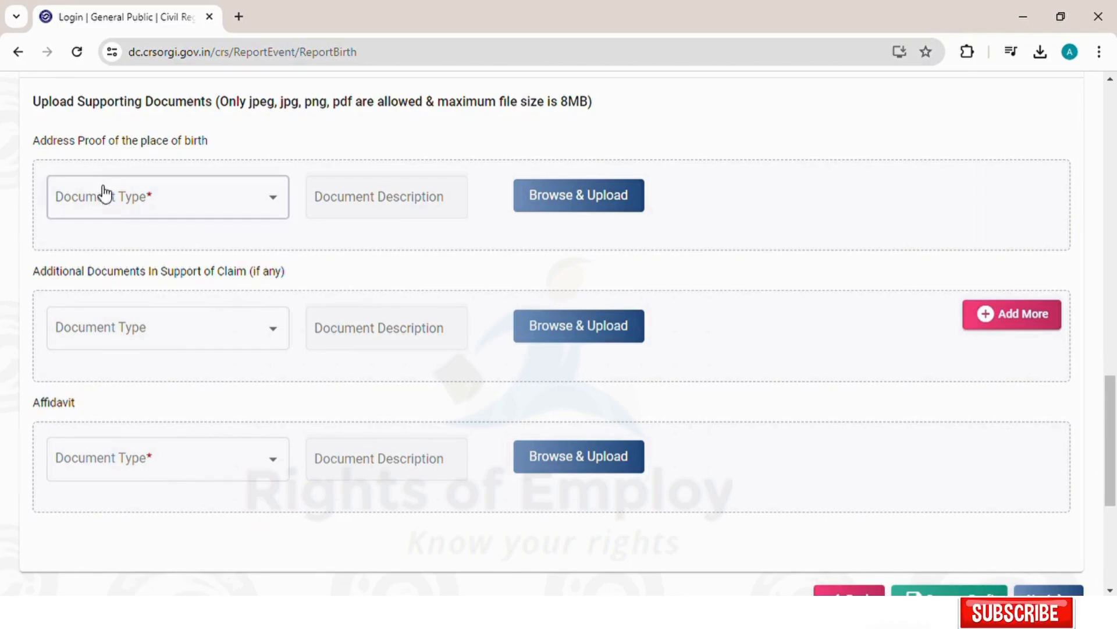
- Select Voter ID as the document type for the place-of-birth address proof
left_click(80, 205)
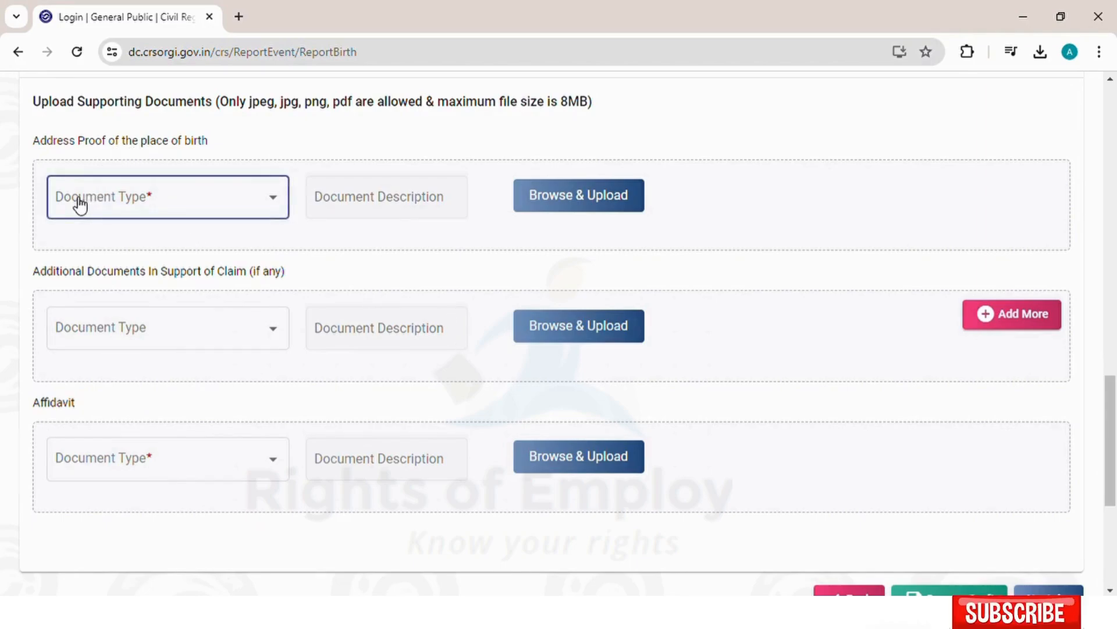
left_click(120, 205)
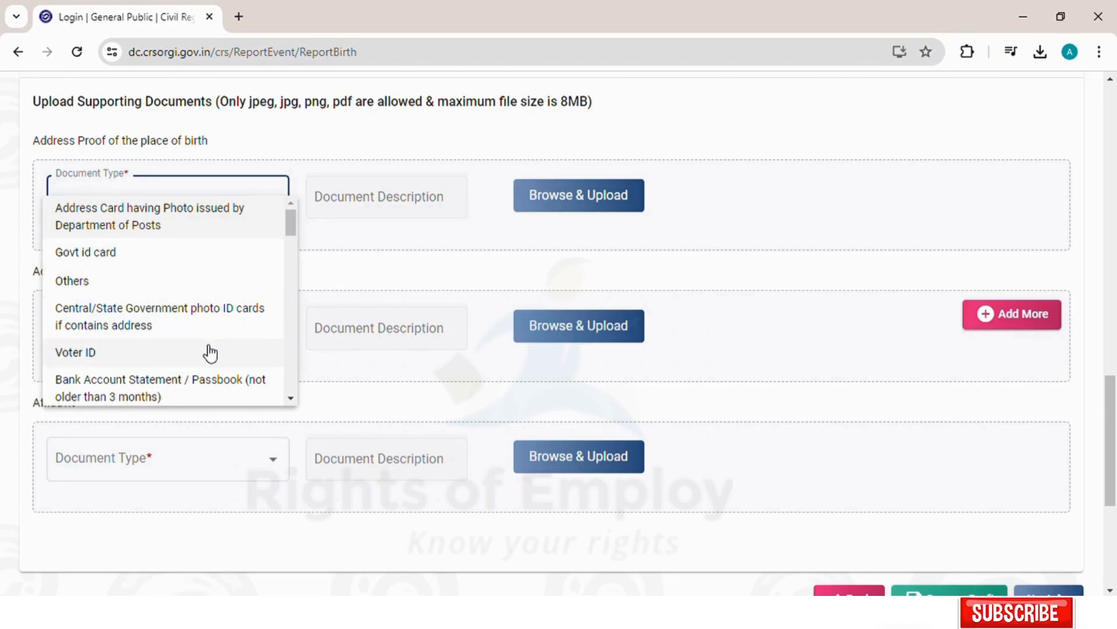
scroll(198, 396, "down", 2)
scroll(205, 352, "down", 2)
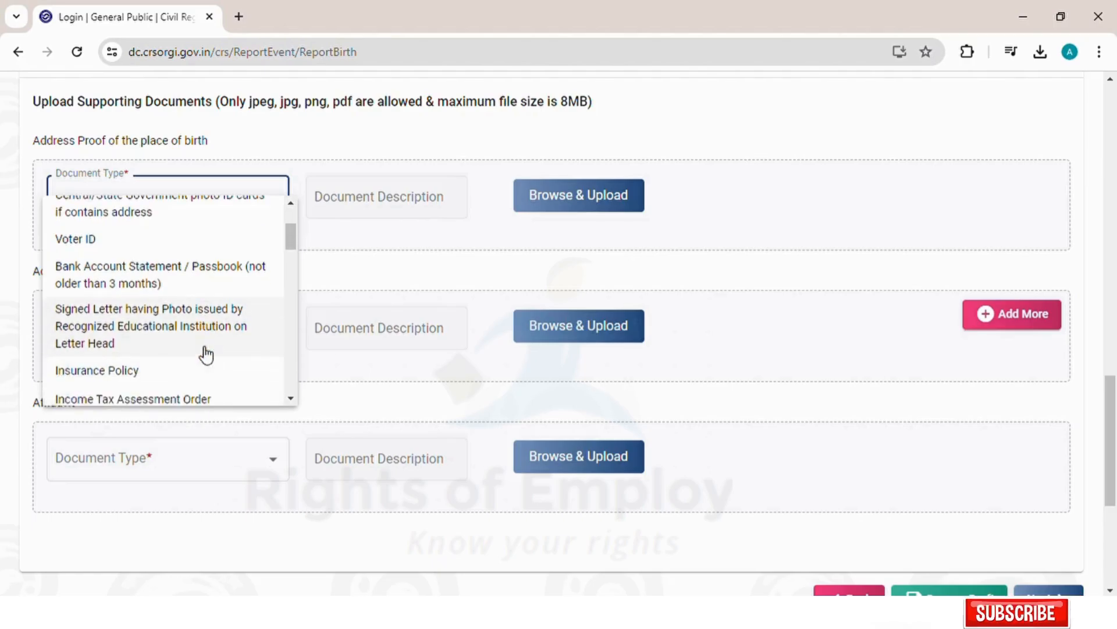
scroll(221, 340, "down", 1)
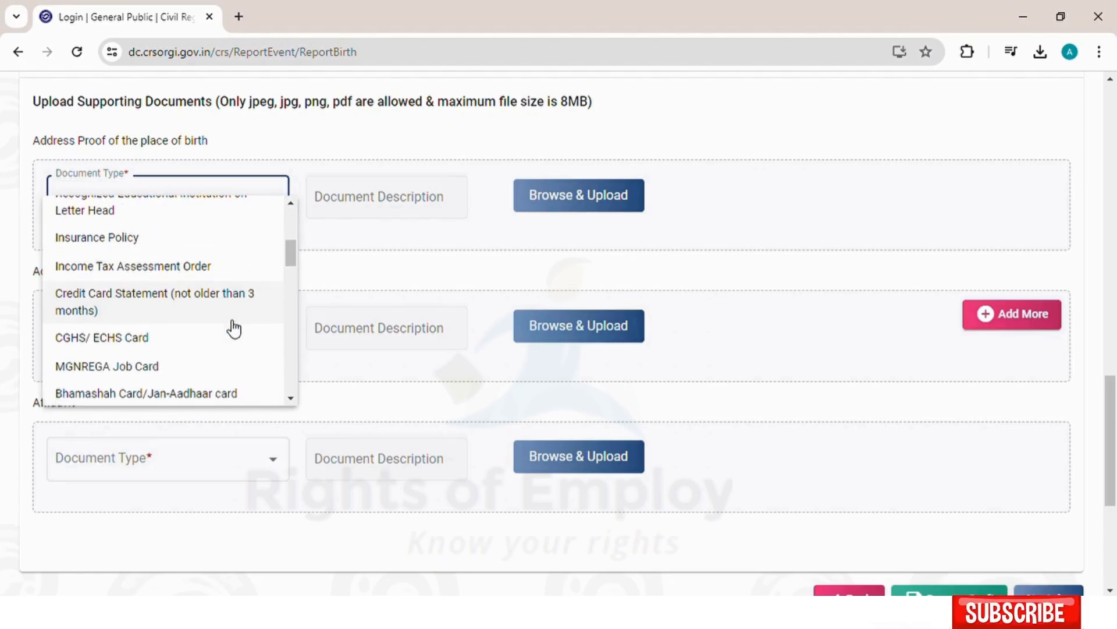
scroll(234, 329, "down", 1)
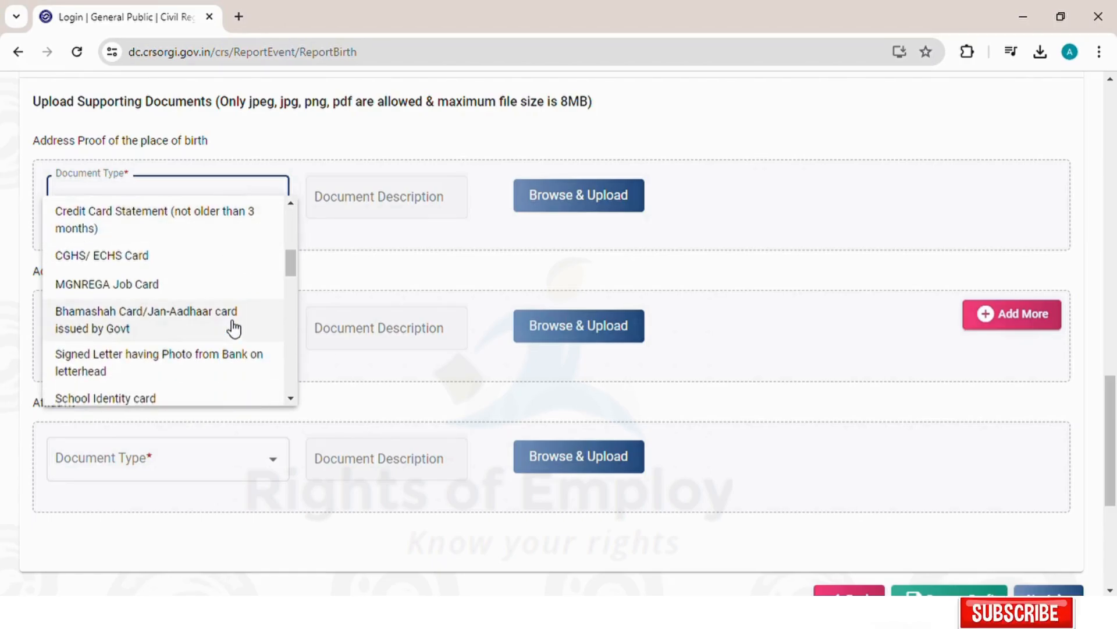
scroll(233, 328, "down", 4)
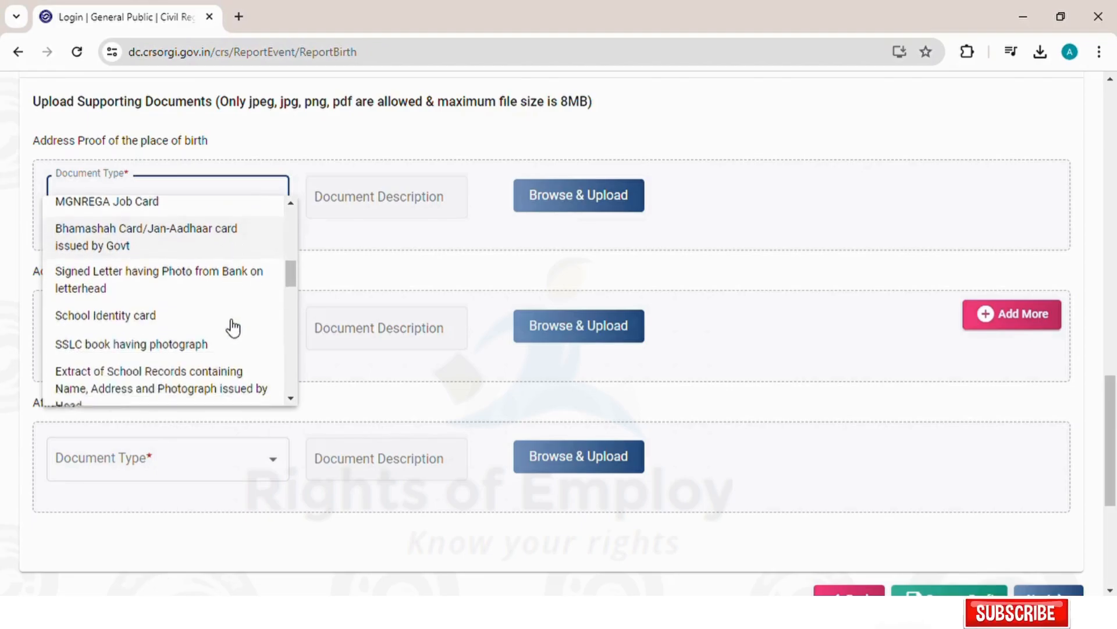
scroll(232, 328, "down", 5)
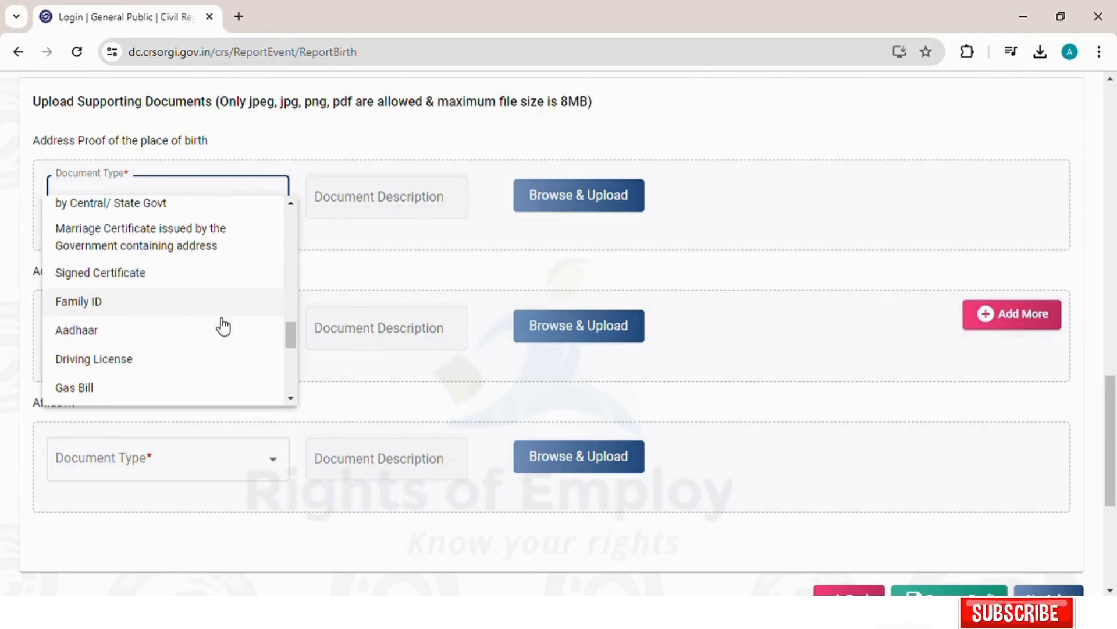
scroll(192, 321, "down", 2)
scroll(169, 308, "down", 2)
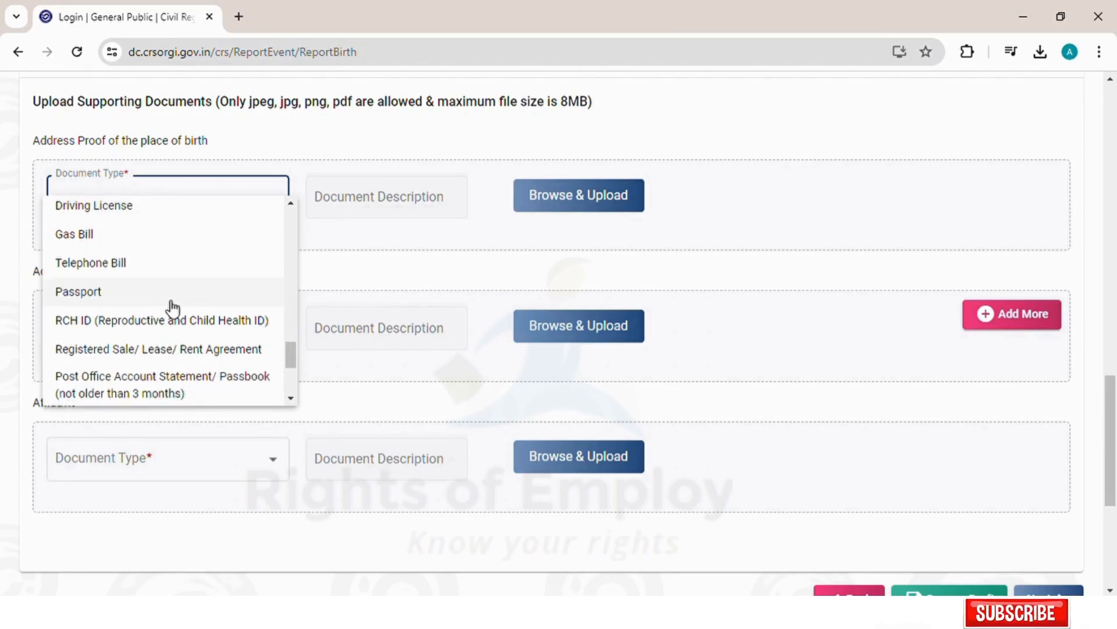
scroll(172, 345, "down", 3)
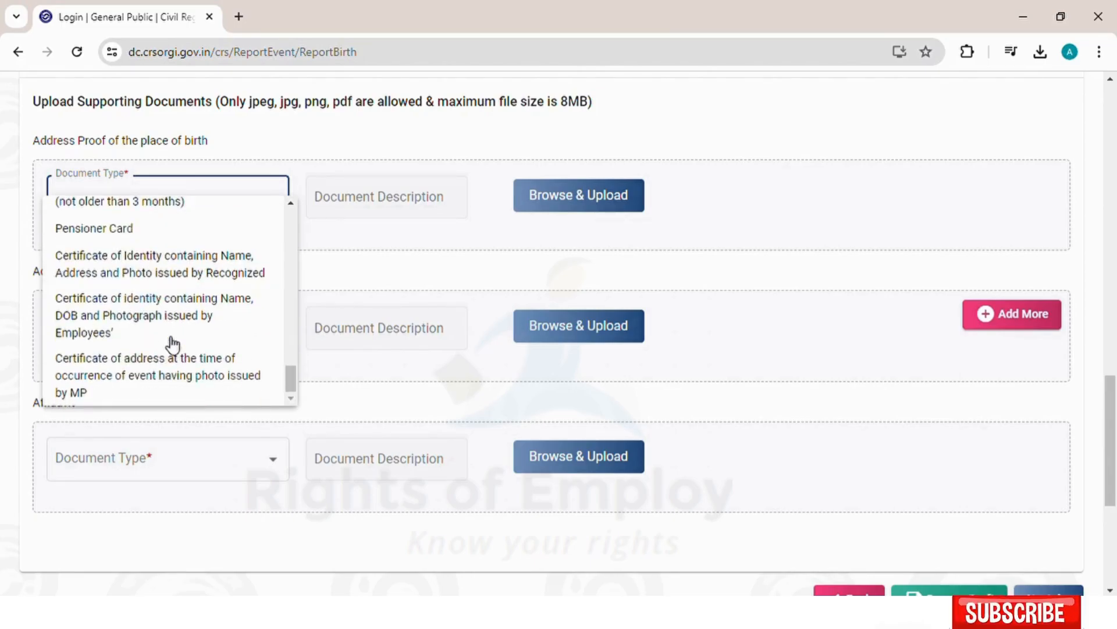
scroll(172, 346, "up", 6)
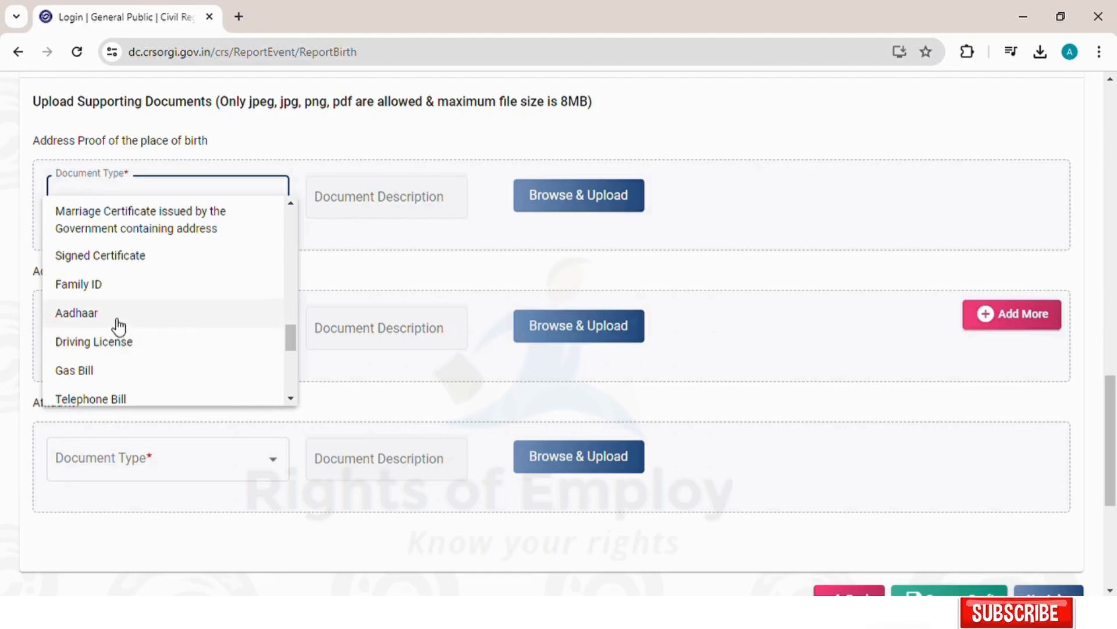
scroll(145, 348, "down", 6)
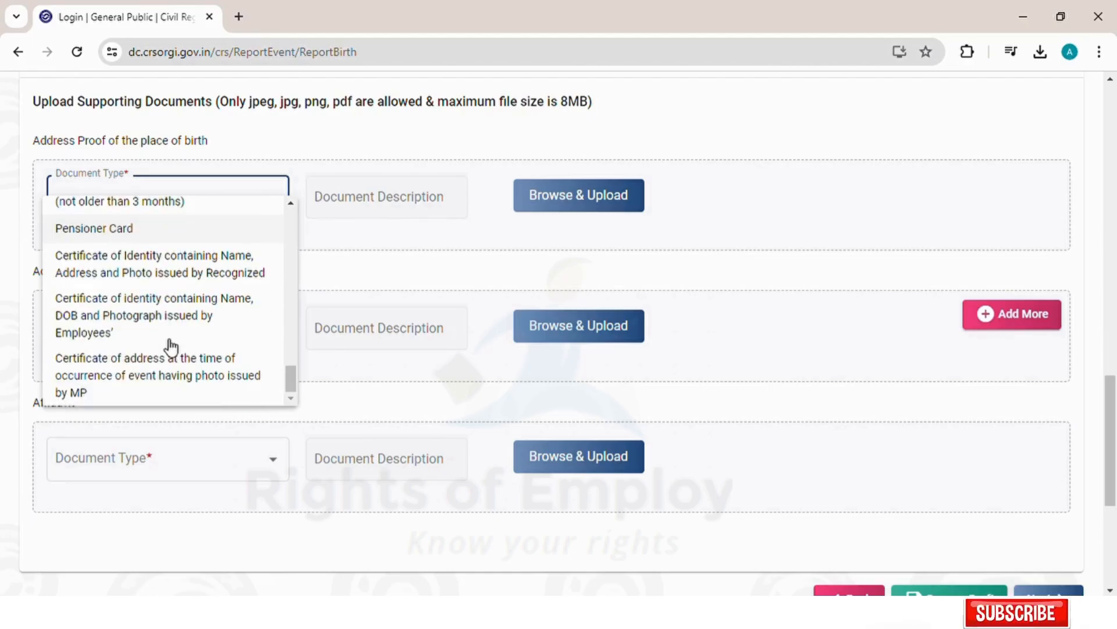
scroll(171, 348, "up", 8)
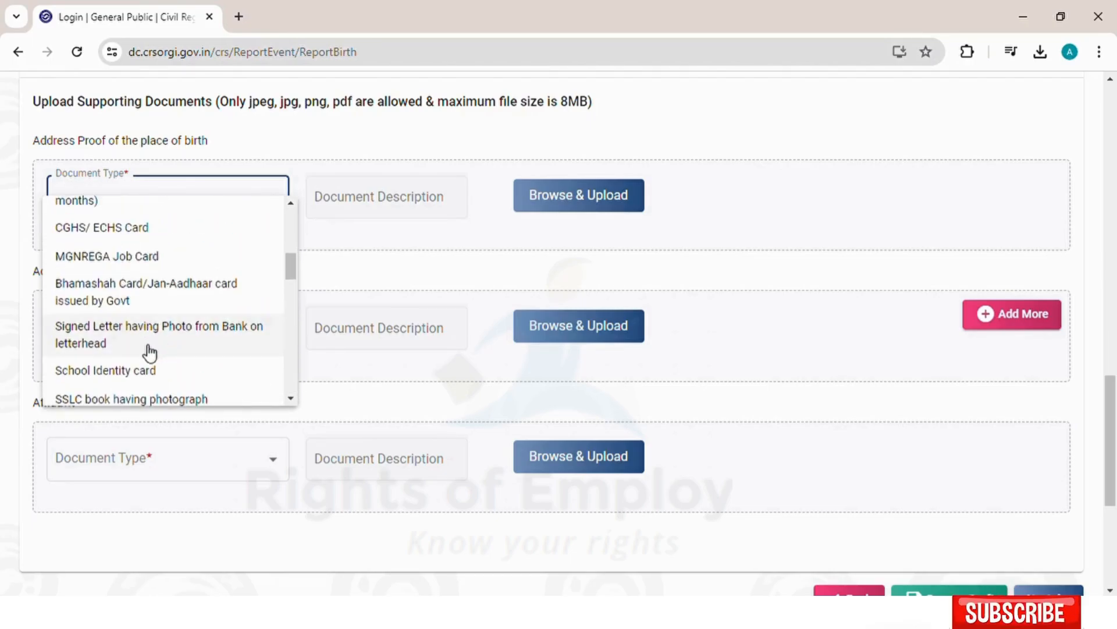
scroll(149, 351, "up", 10)
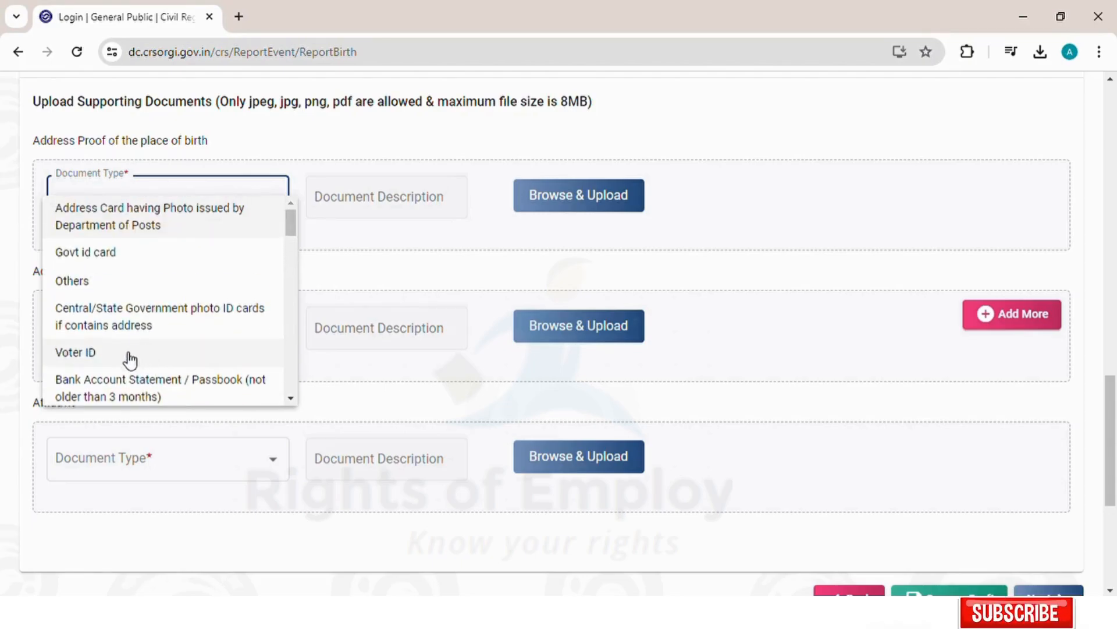
left_click(132, 356)
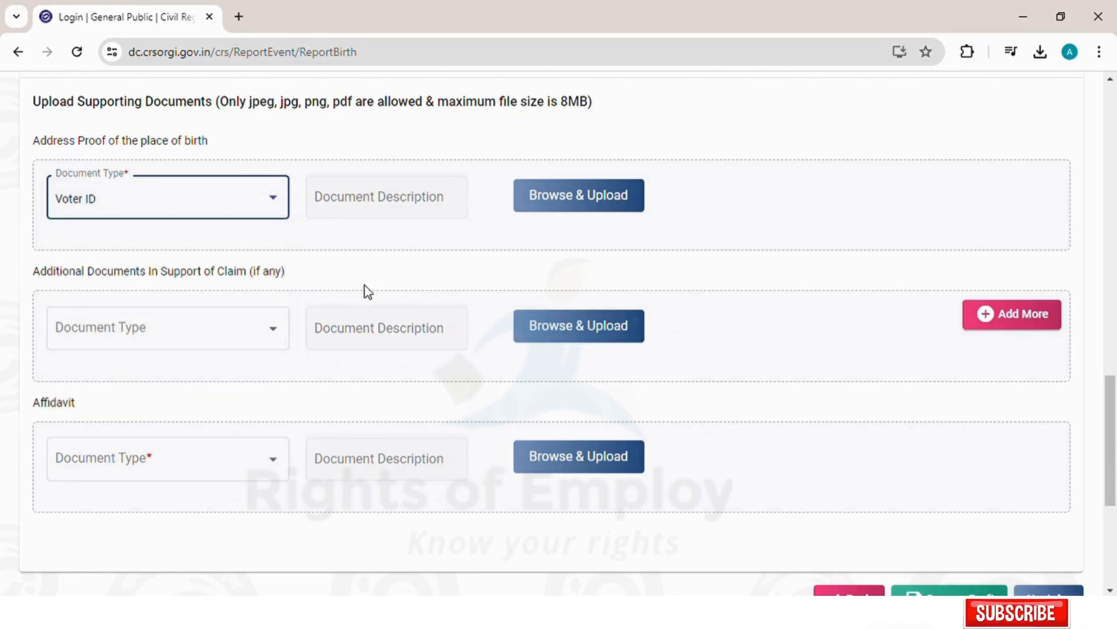
left_click(574, 204)
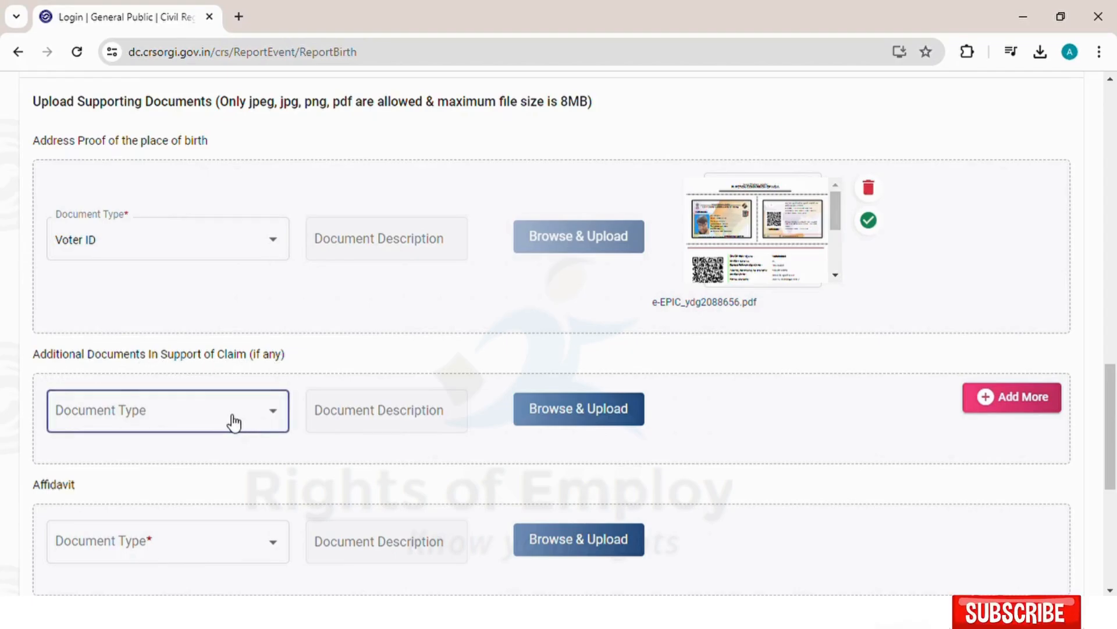
- Upload the voter ID PDF as the place-of-birth address proof
scroll(256, 425, "down", 2)
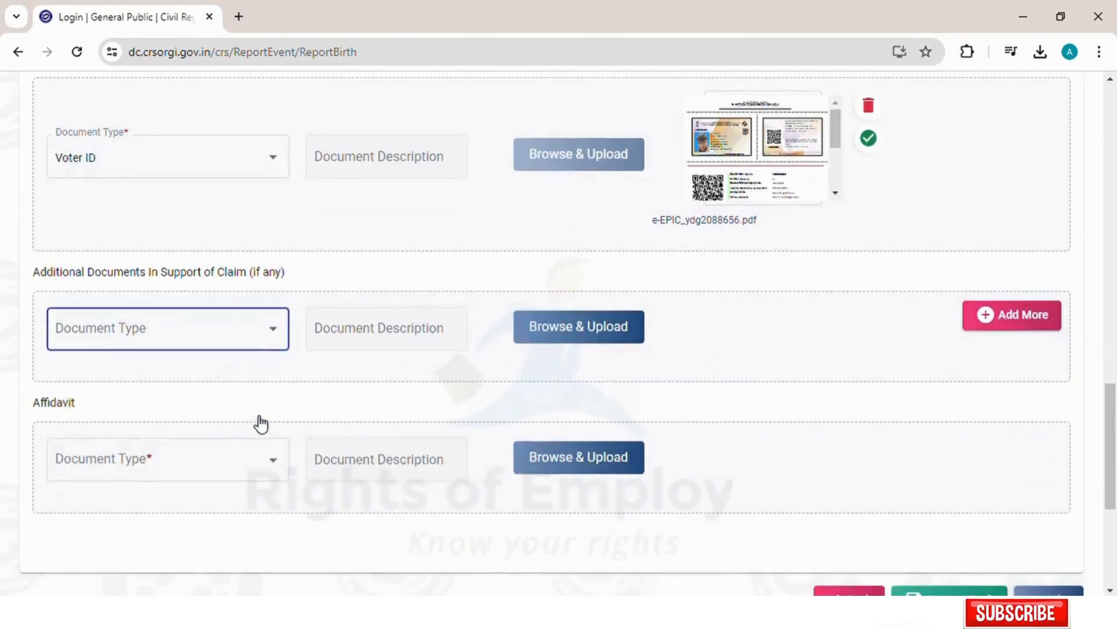
- Attach the voter ID PDF as an additional supporting document of type Others
left_click(129, 334)
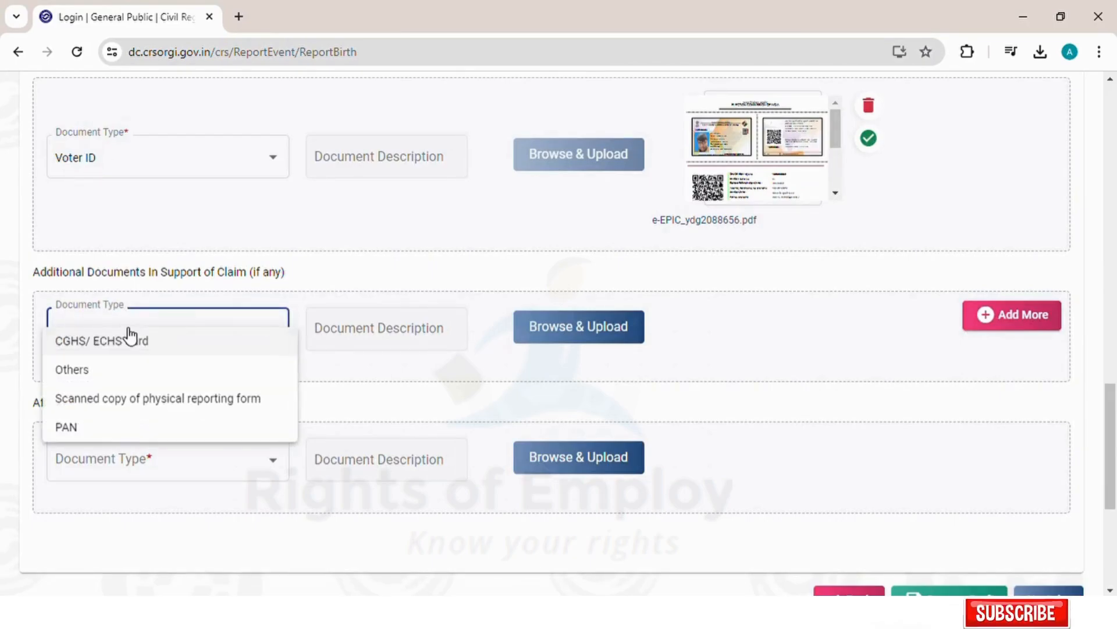
scroll(142, 401, "down", 2)
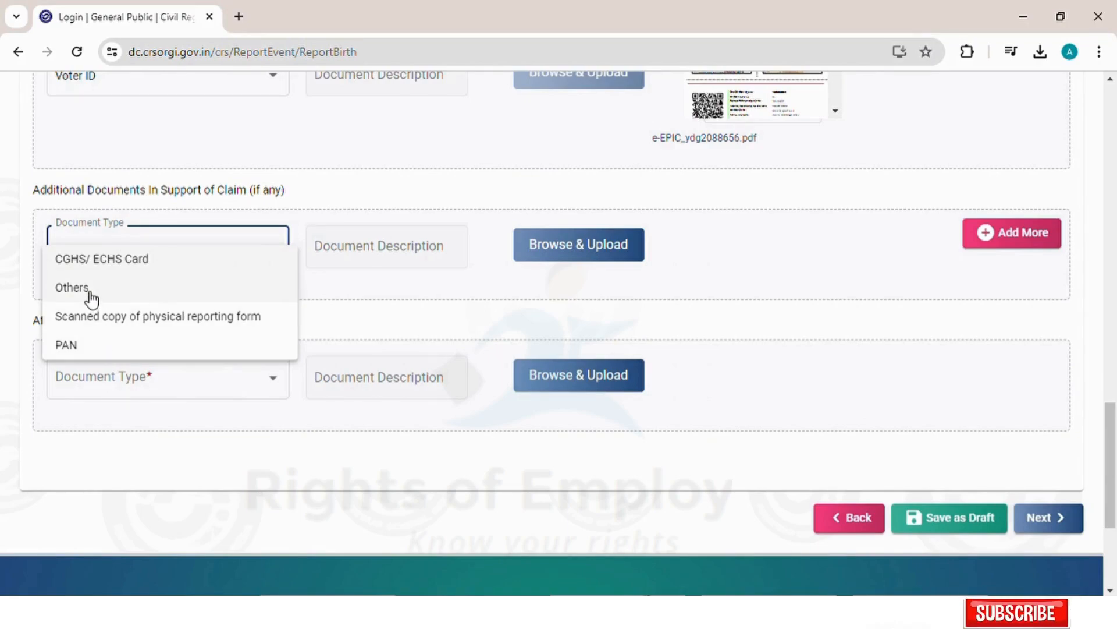
left_click(64, 298)
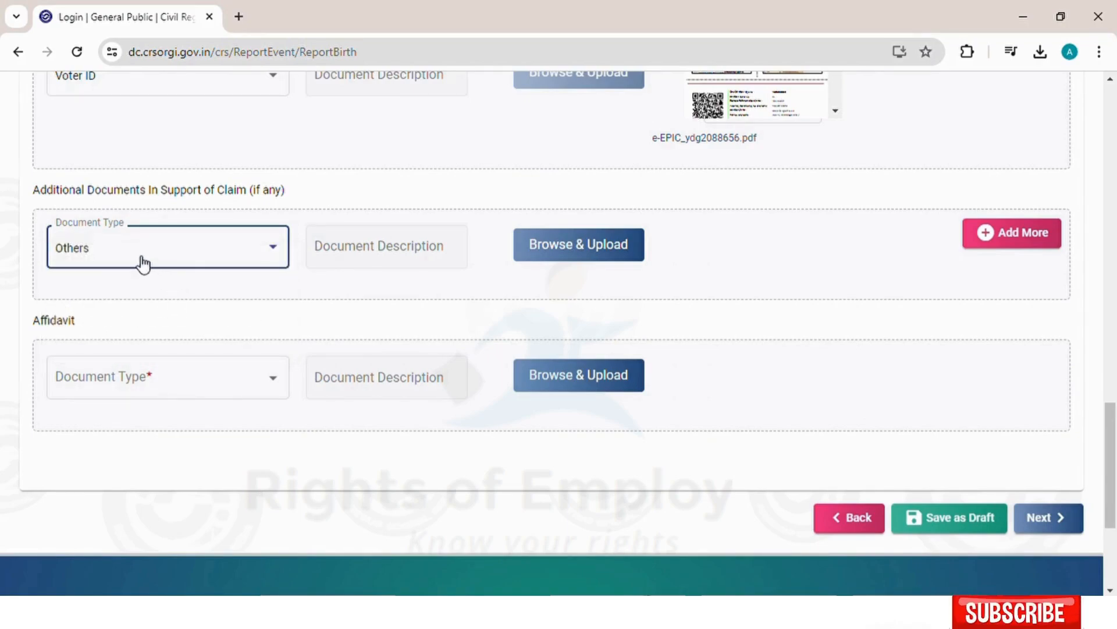
left_click(570, 255)
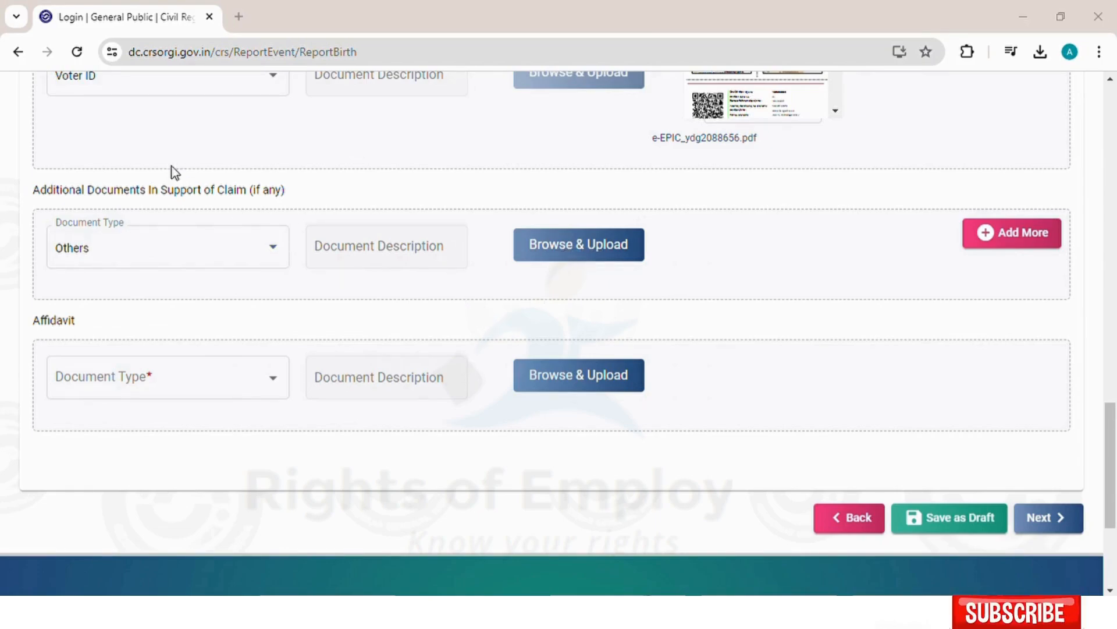
left_click(1024, 534)
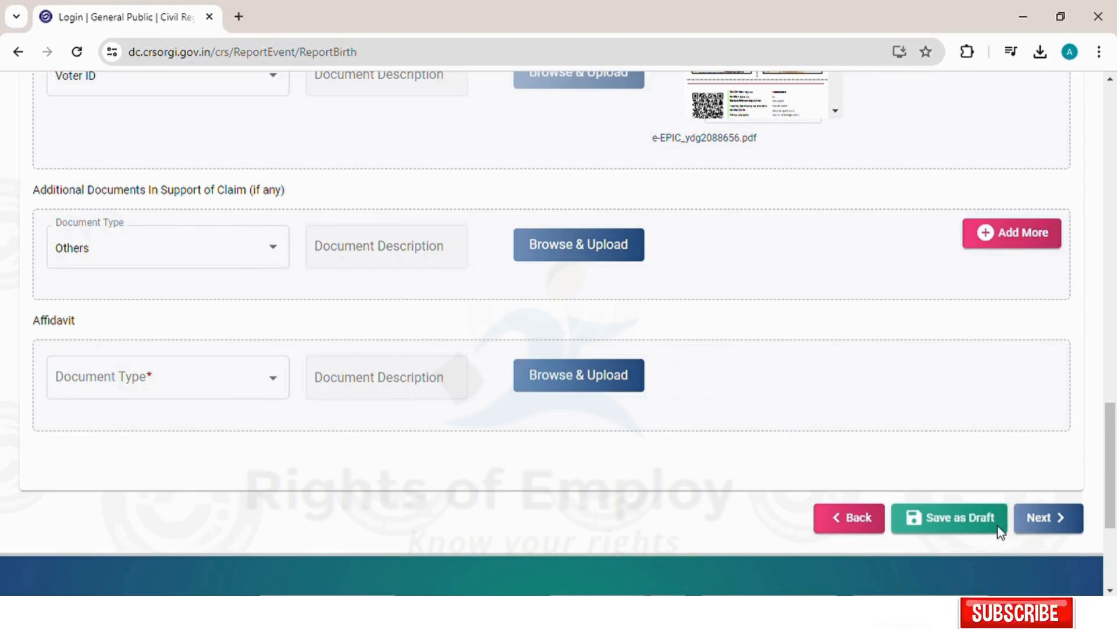
left_click(576, 250)
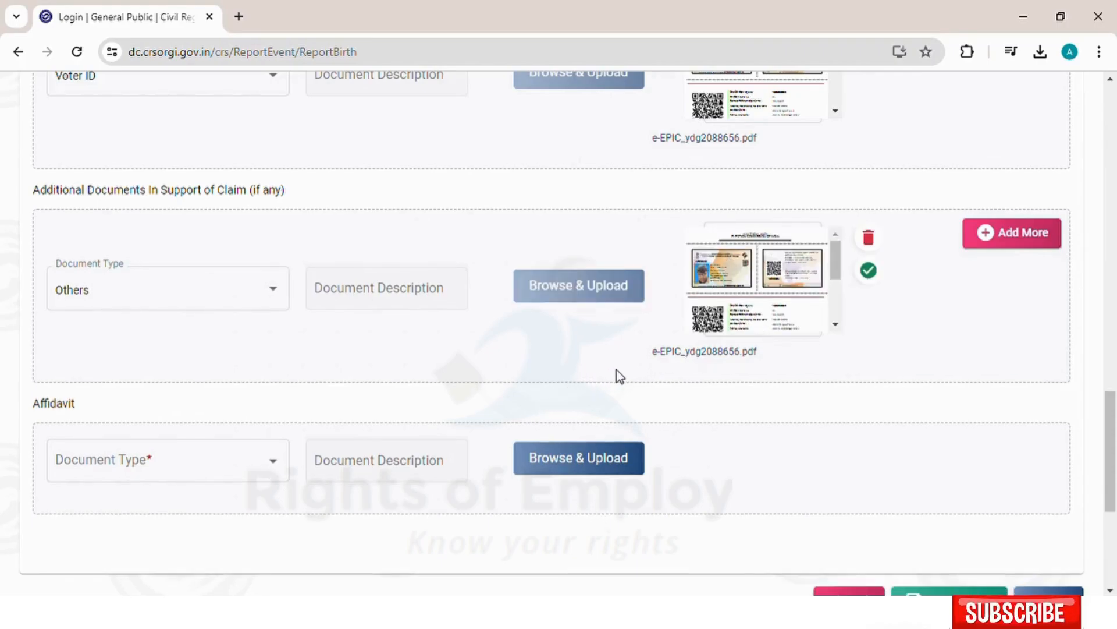
scroll(558, 367, "down", 1)
scroll(500, 358, "down", 2)
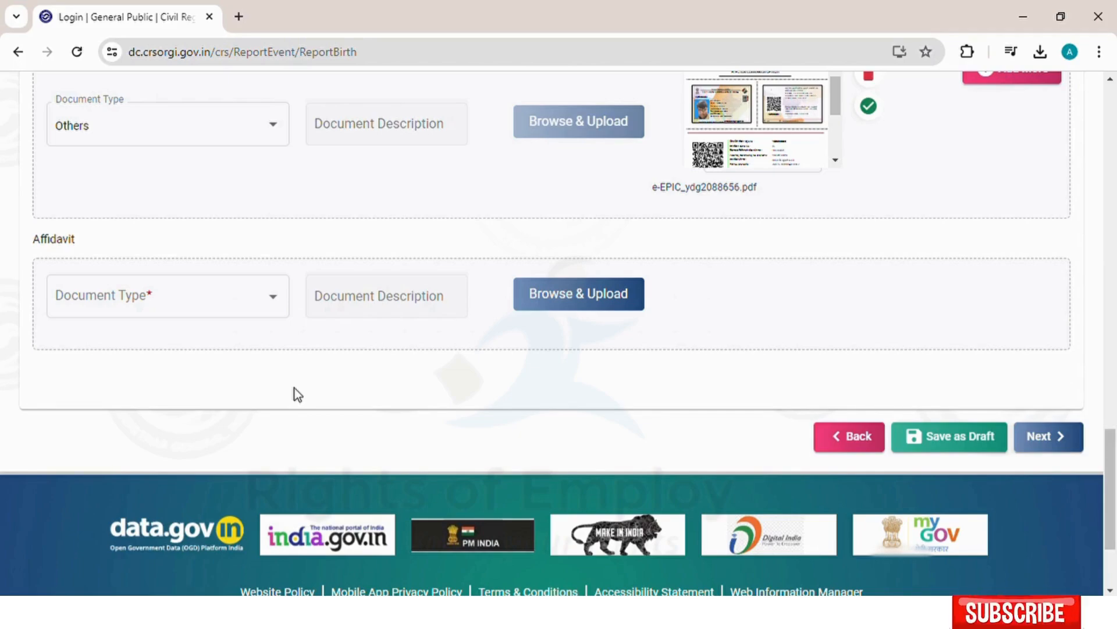
- Set the Affidavit section's document type to Affidavit and upload the voter ID PDF
left_click(222, 315)
left_click(128, 317)
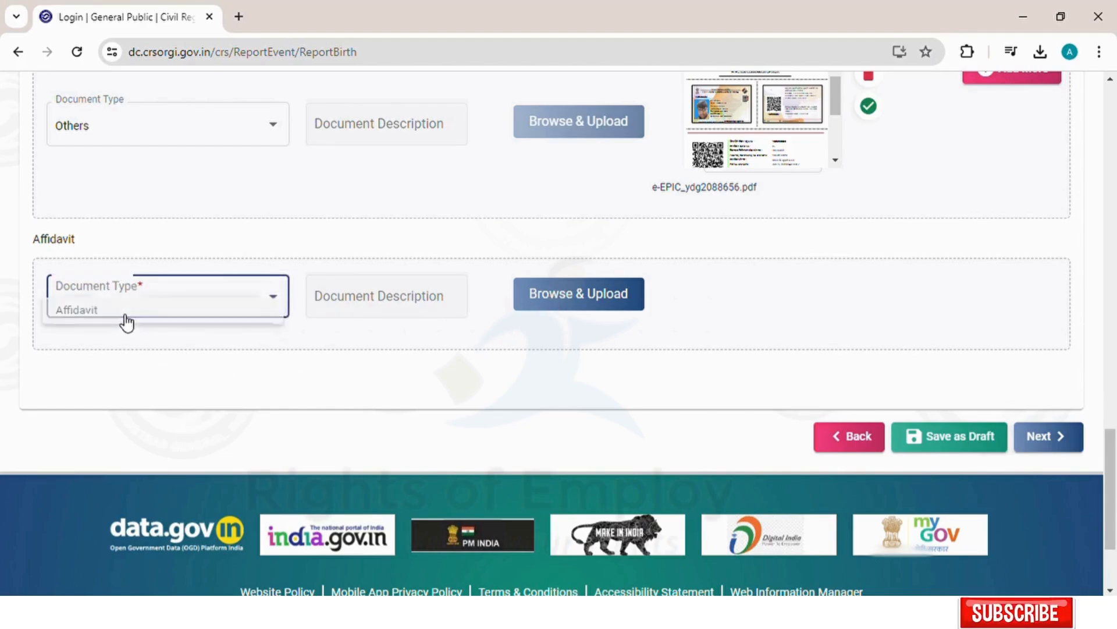
left_click(96, 311)
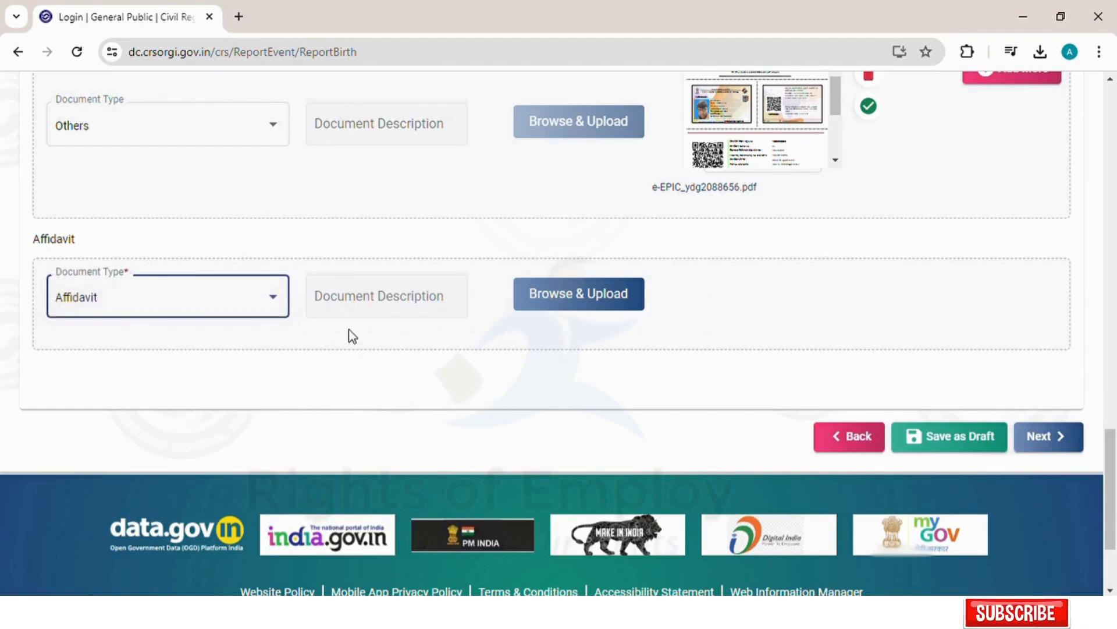
left_click(576, 299)
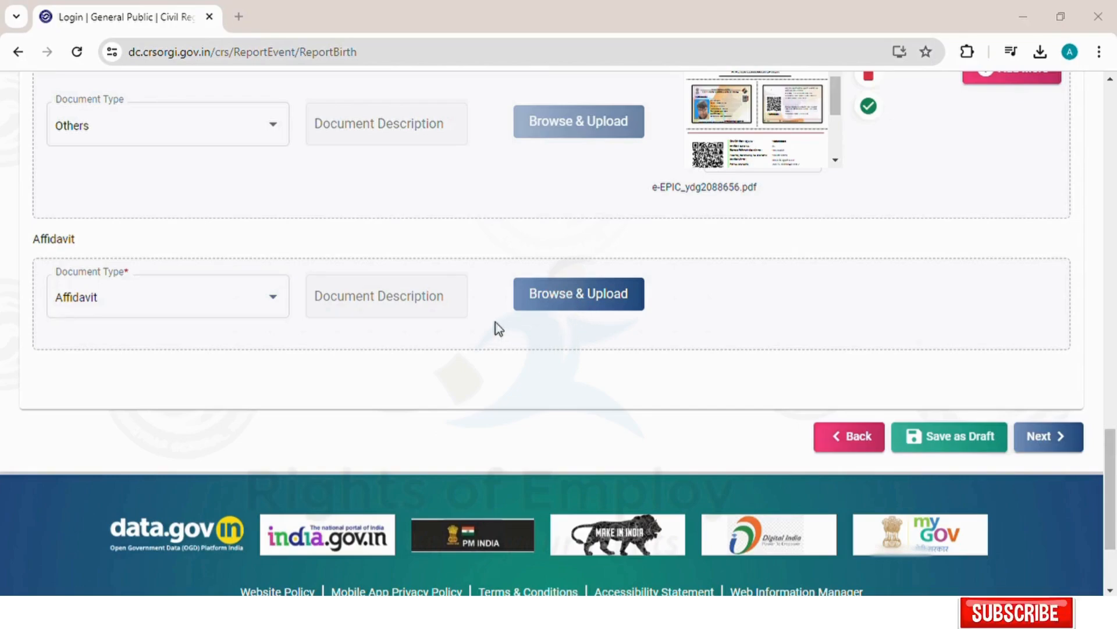
left_click(406, 415)
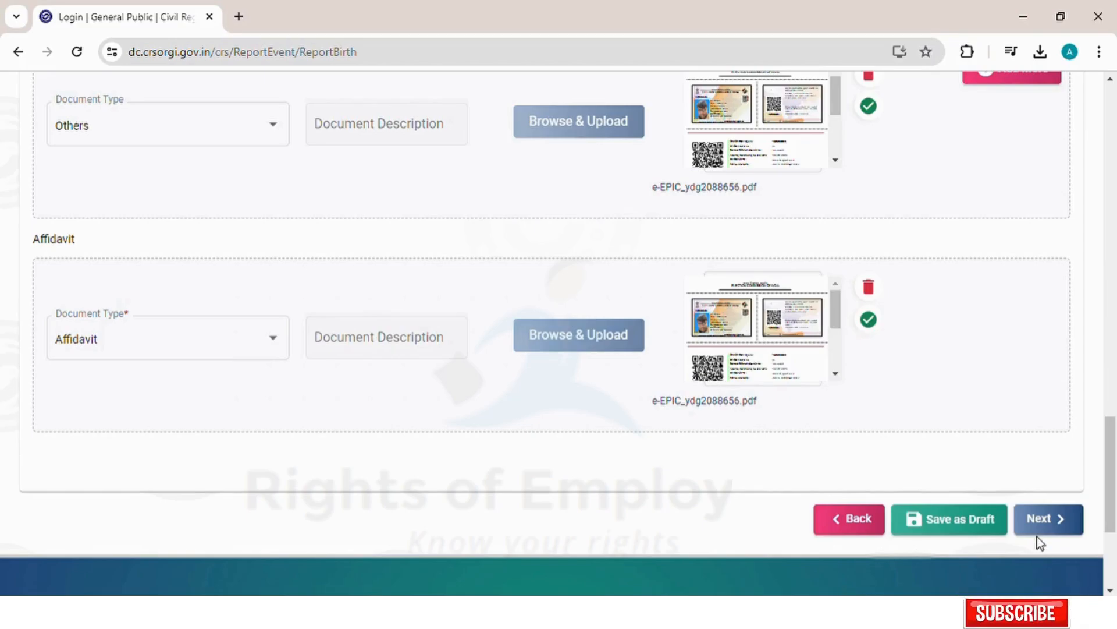
- Save the uploaded documents and review the Legal Information Confirmation summary of child, parents, addresses and informant
left_click(1058, 523)
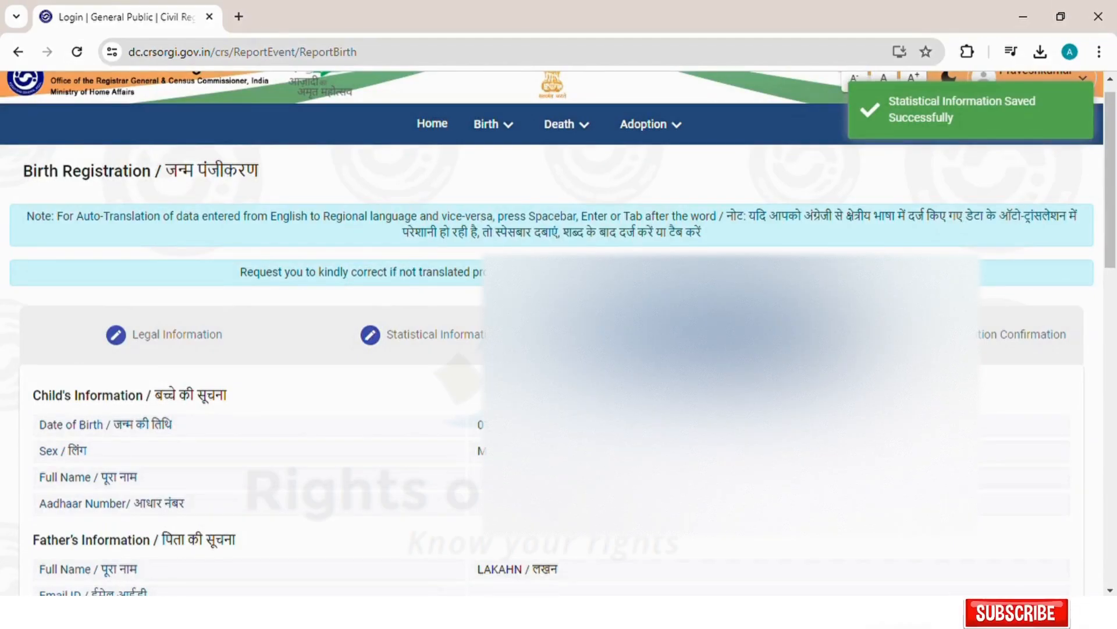
scroll(468, 428, "down", 12)
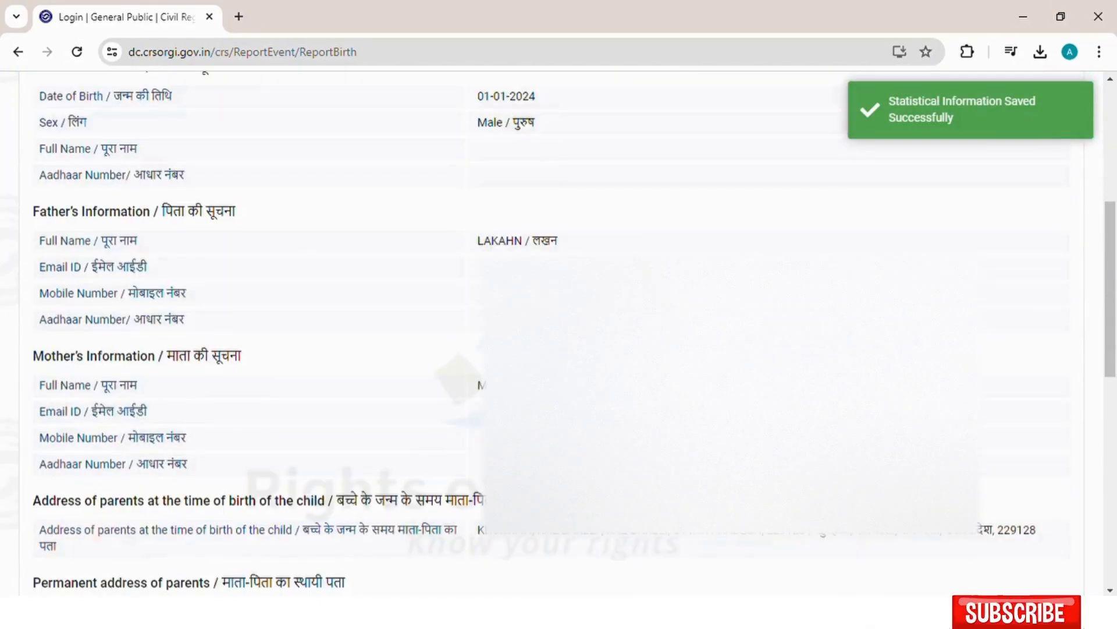
scroll(559, 326, "up", 1)
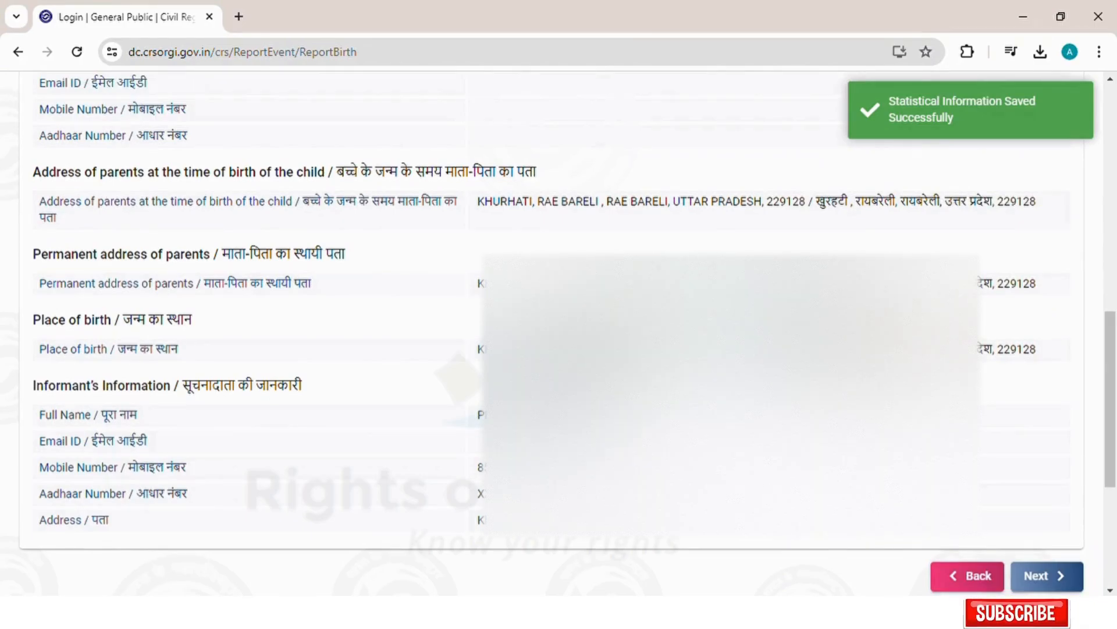
scroll(559, 326, "up", 1)
scroll(558, 326, "up", 4)
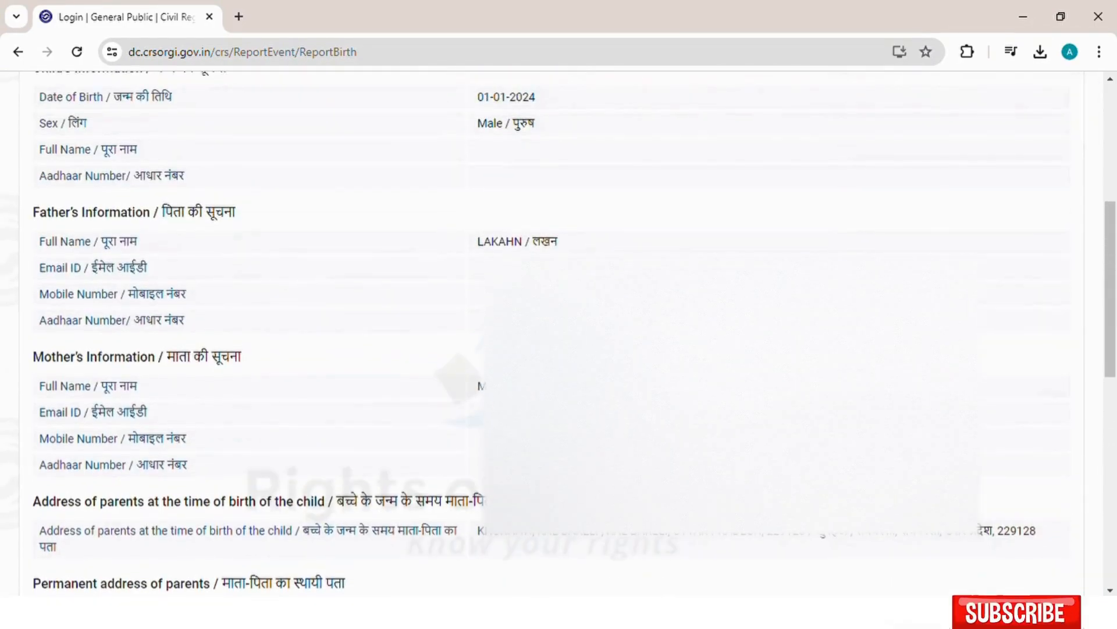
scroll(558, 326, "up", 2)
scroll(558, 326, "up", 1)
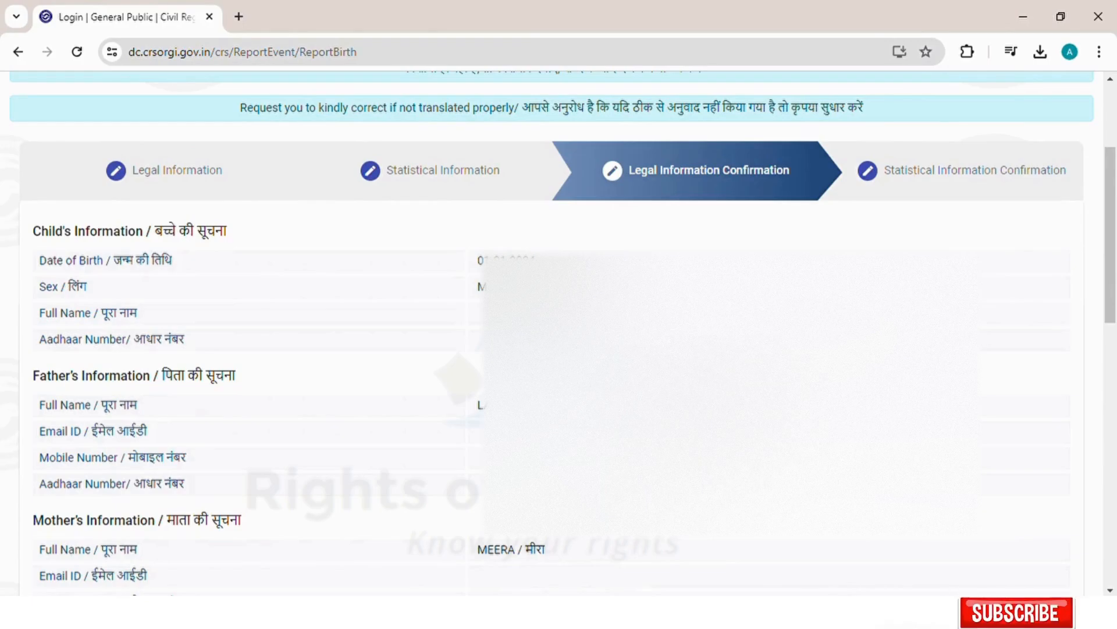
scroll(1111, 313, "down", 9)
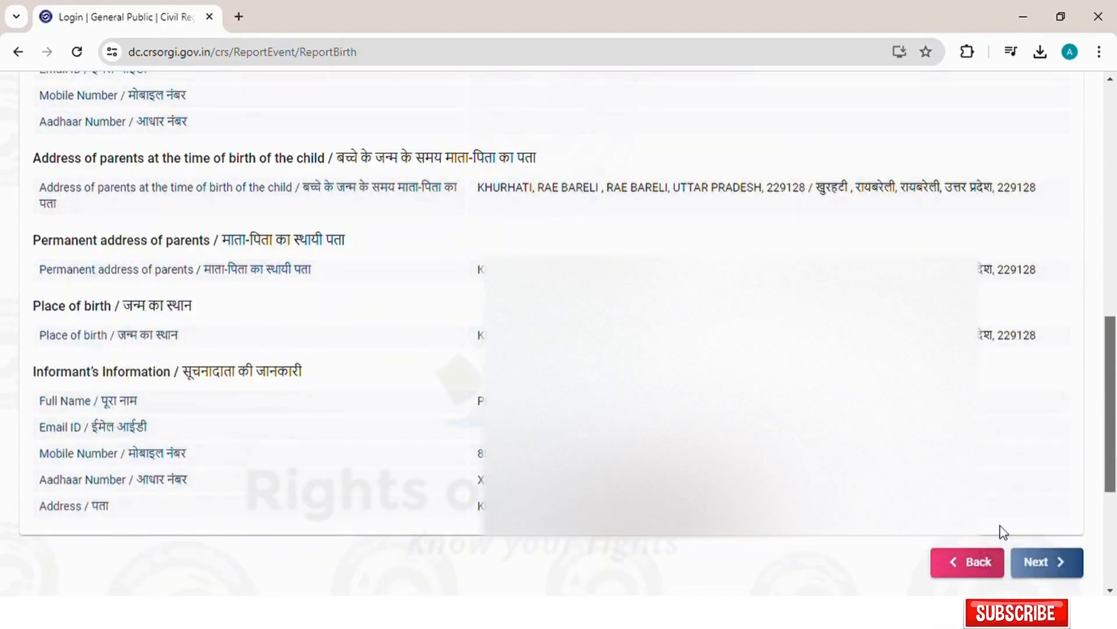
- On the statistical confirmation step, set Certificate Option to BOTH and accept the truthfulness declaration
left_click(1055, 562)
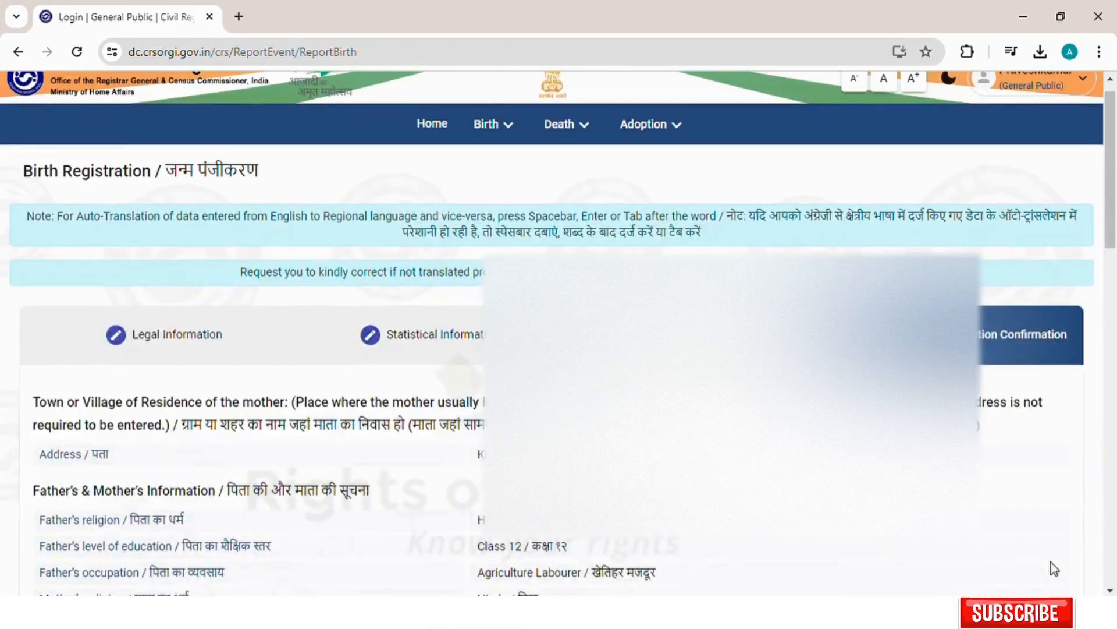
scroll(1108, 267, "down", 14)
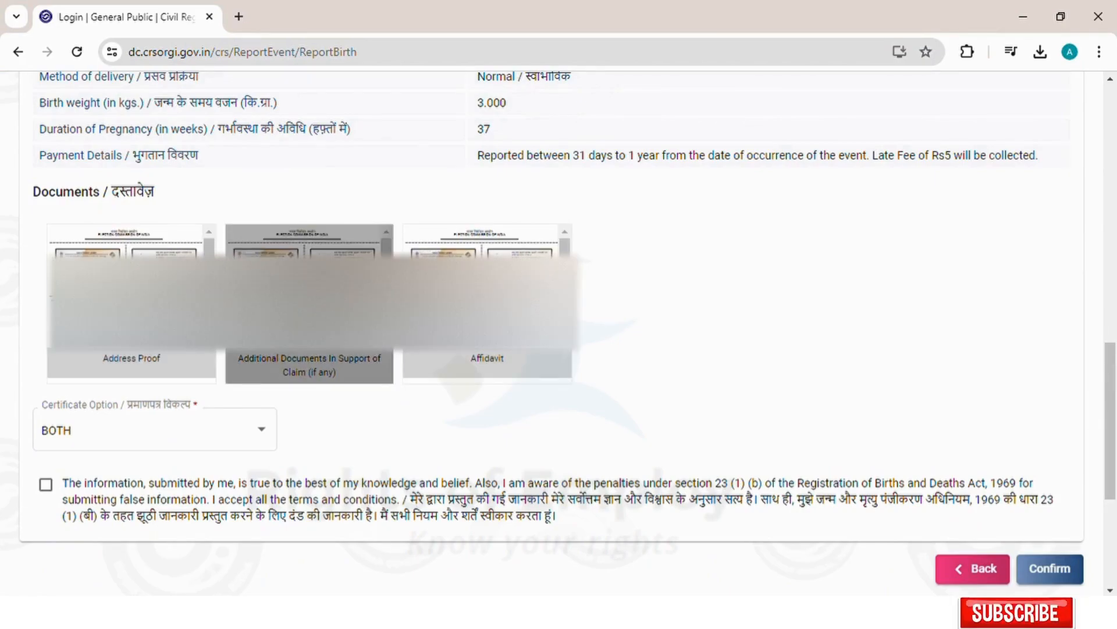
left_click(126, 432)
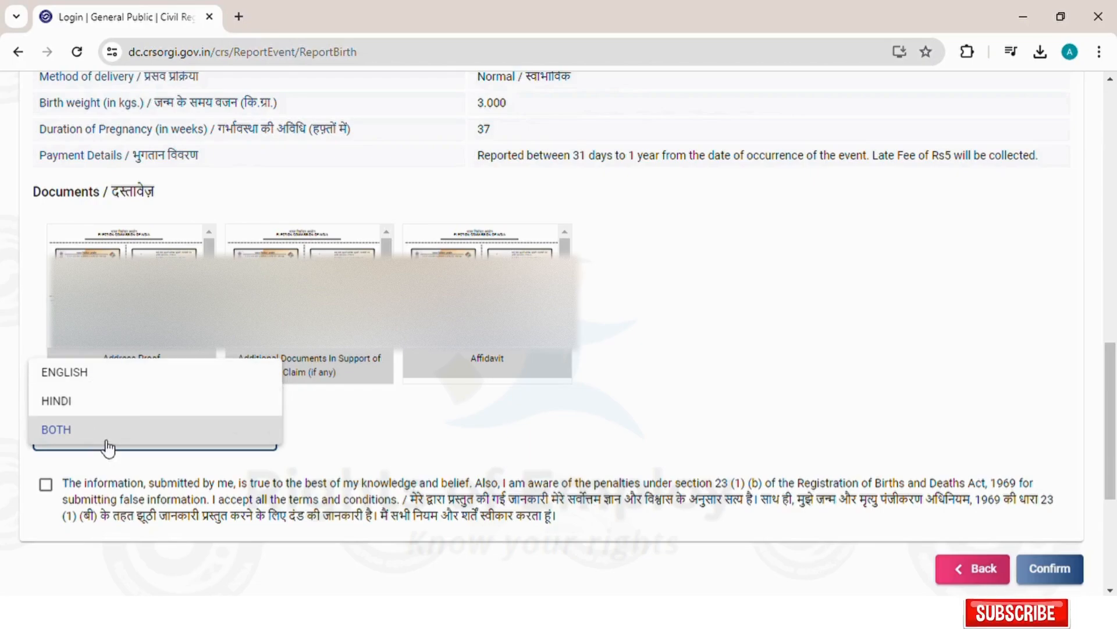
left_click(69, 435)
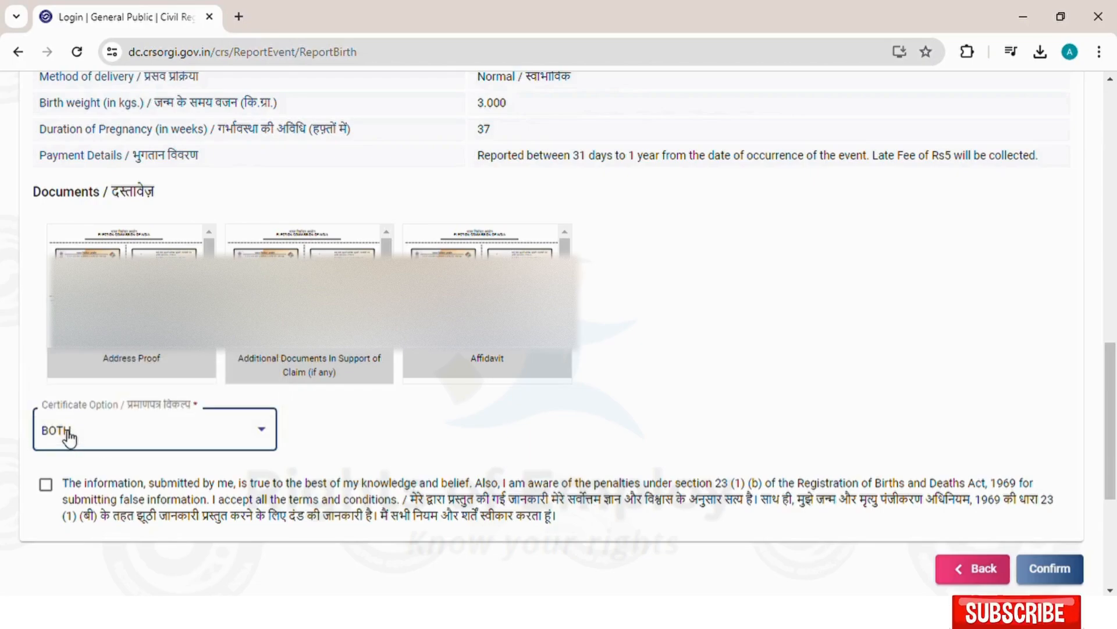
left_click(46, 486)
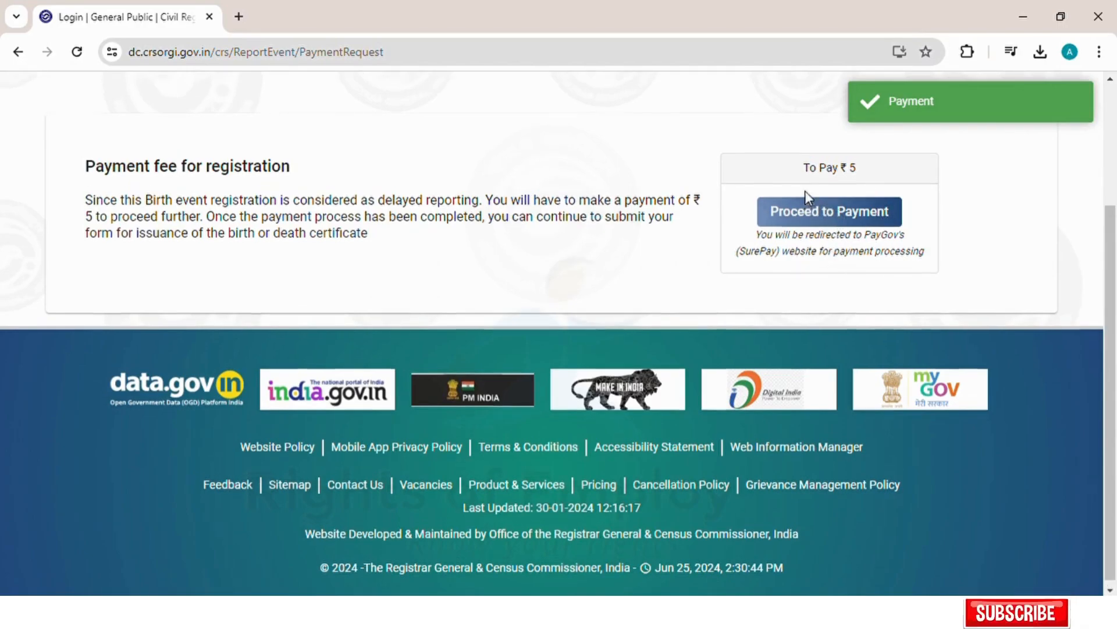
- Review the ₹5 payment request page, then go back to the home dashboard
scroll(835, 211, "up", 3)
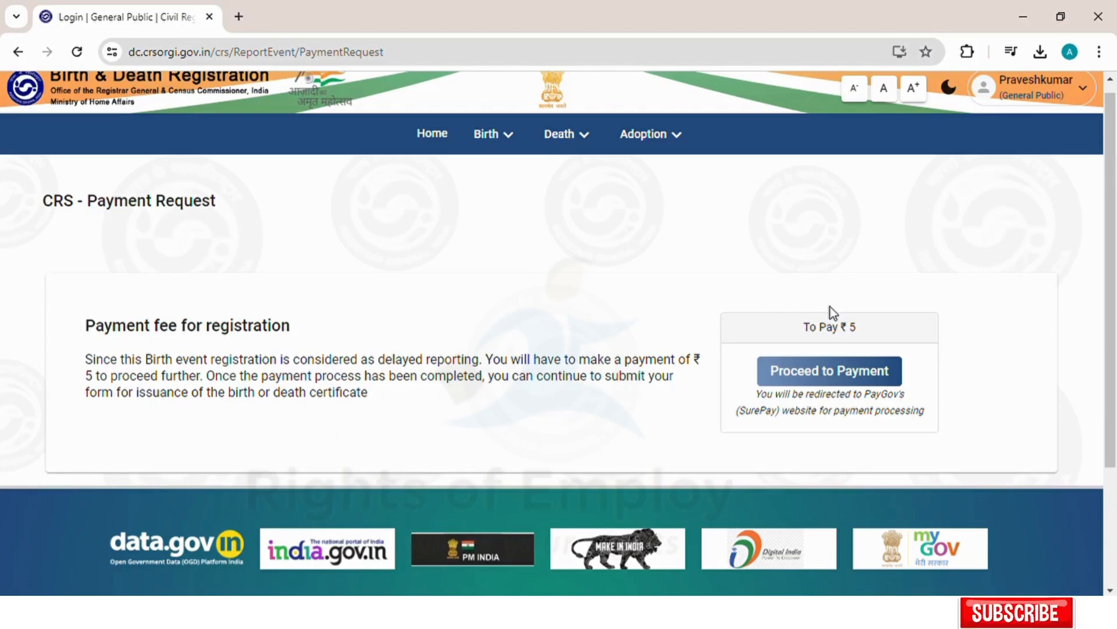
left_click(430, 140)
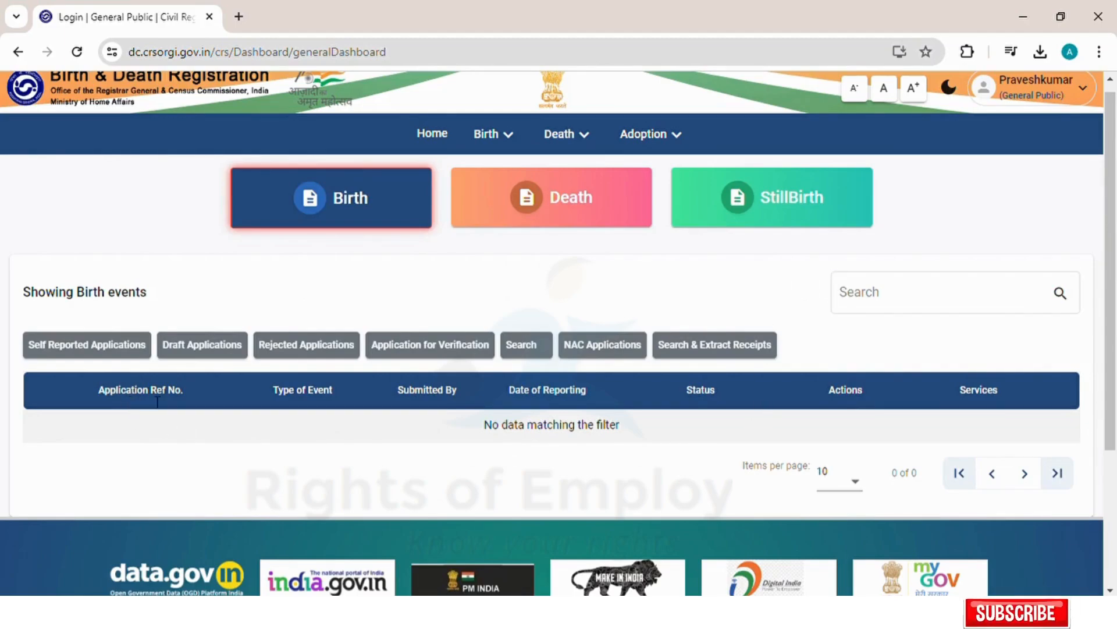
- Highlight the 'No data matching the filter' message in the empty Birth events table
left_click_drag(496, 436, 610, 437)
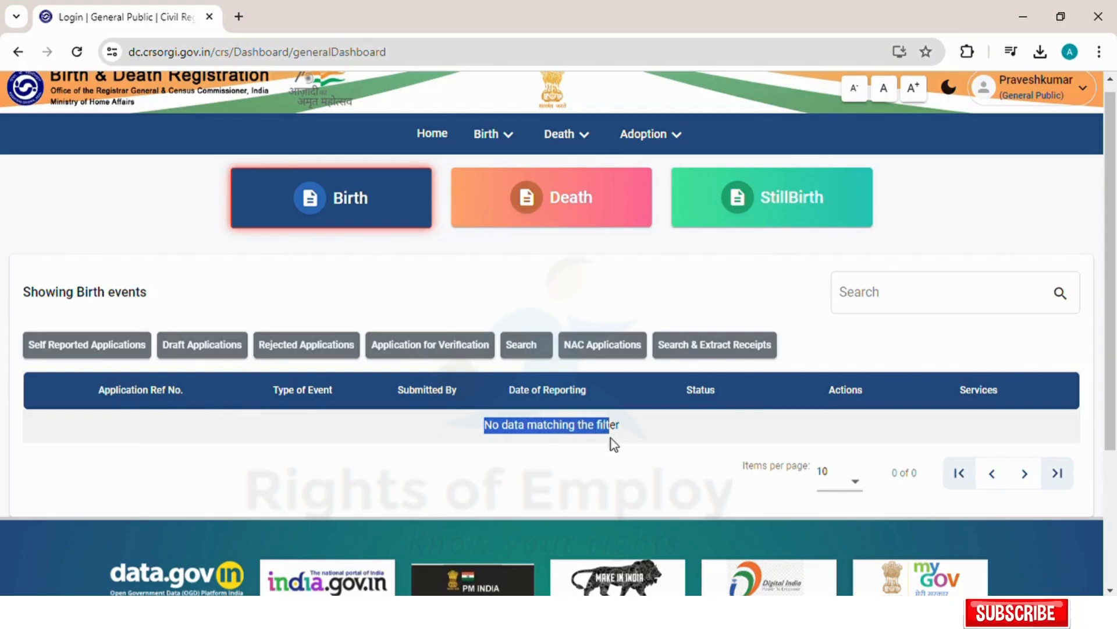
left_click(546, 438)
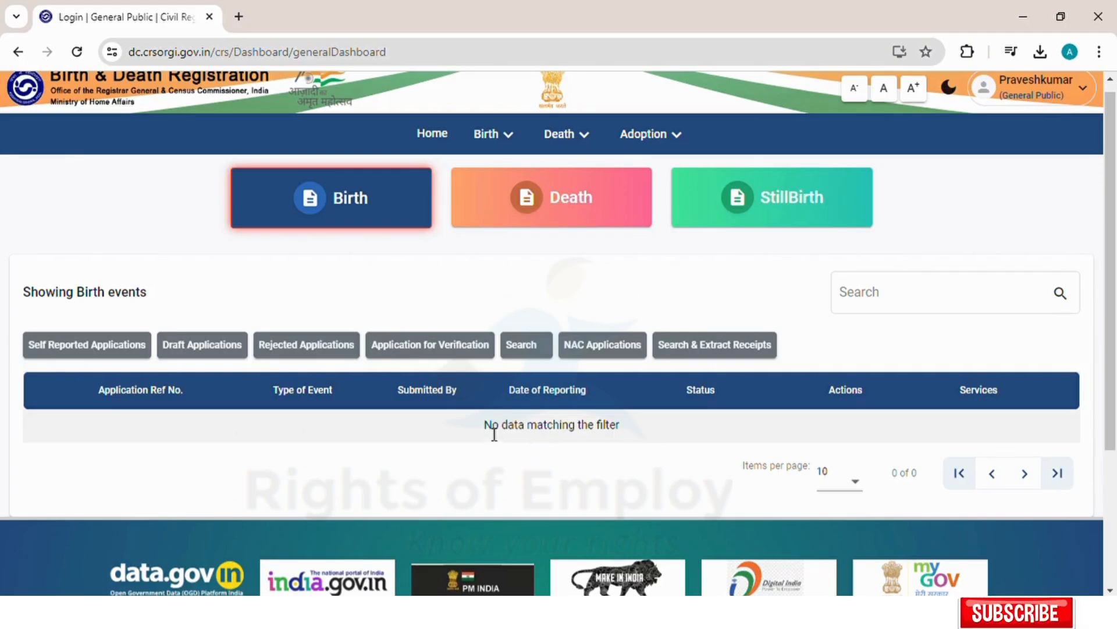
left_click_drag(494, 434, 617, 437)
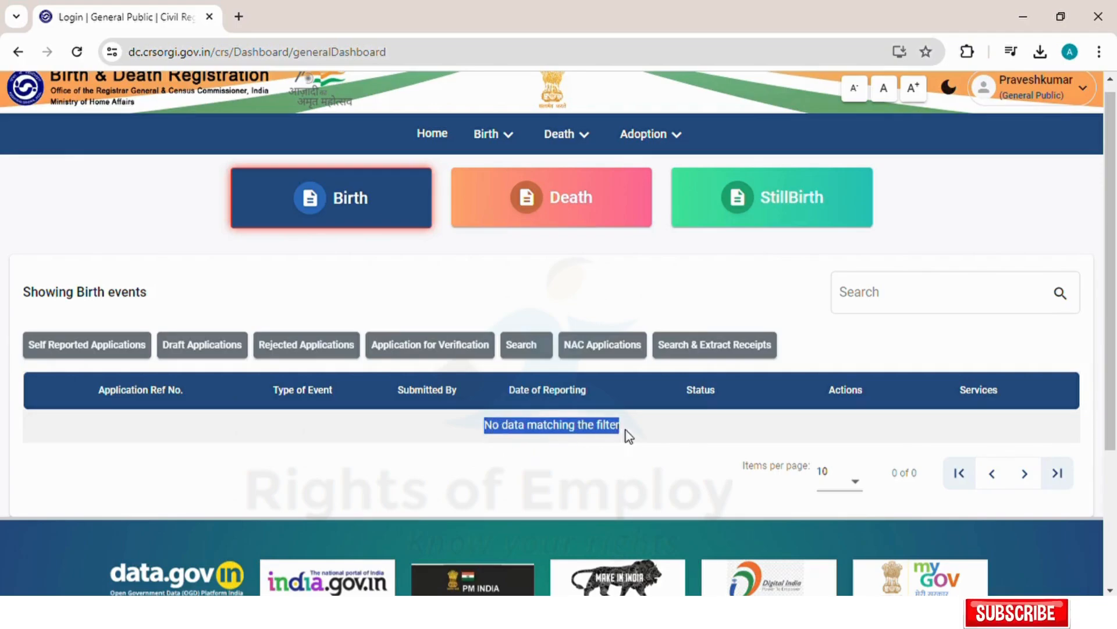